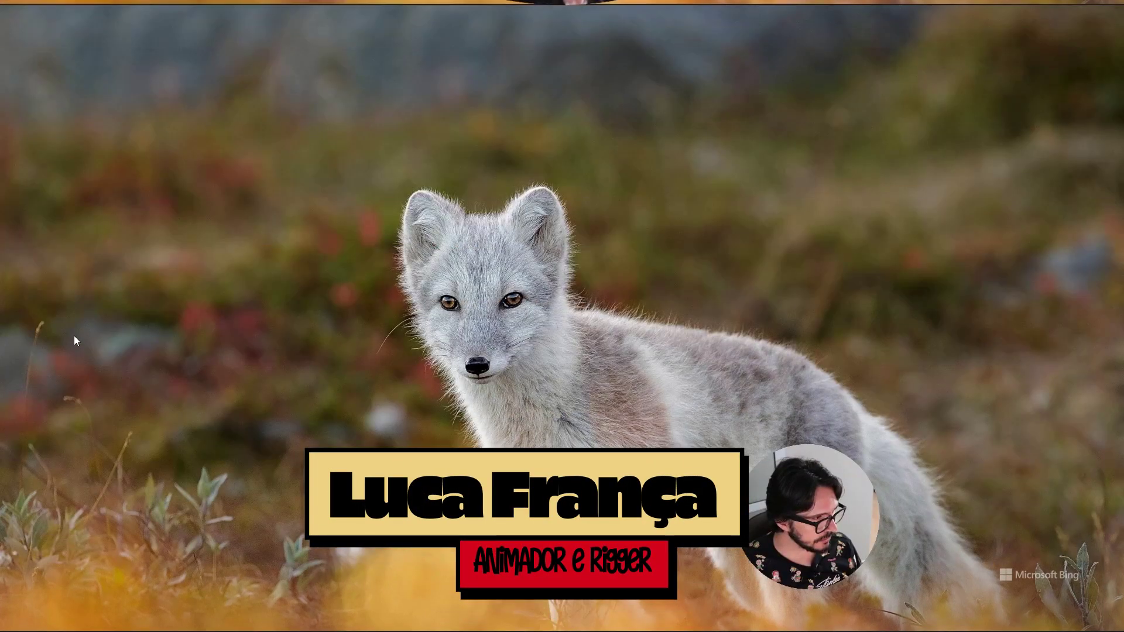
Step: Bring the Aula 05.moho project window to the front from the taskbar
click(588, 619)
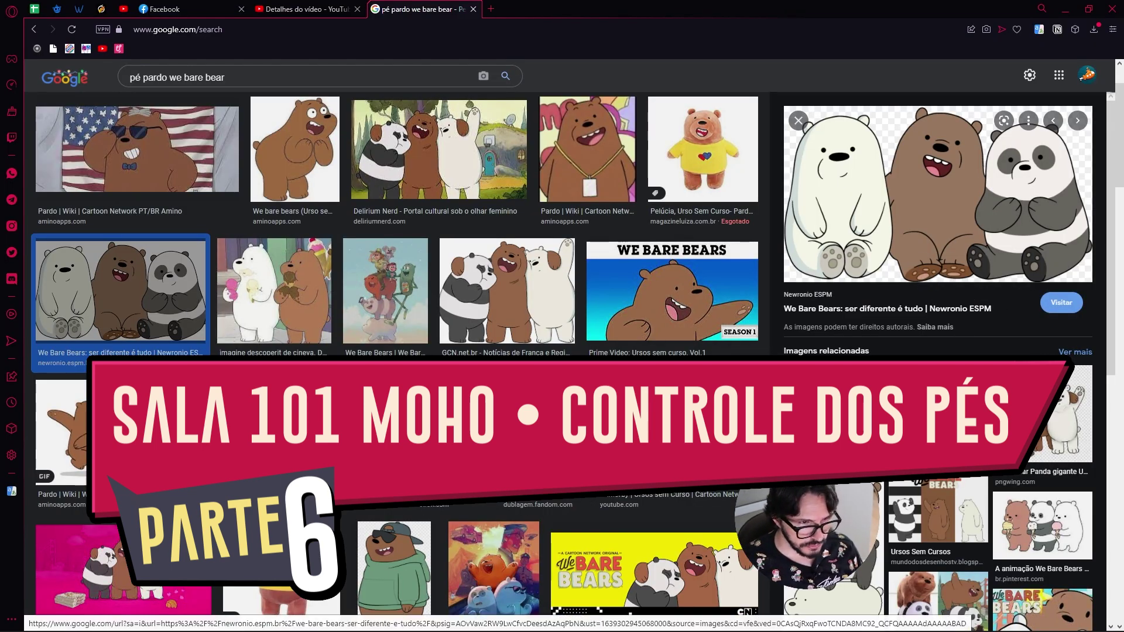
Step: Scroll through the 'pé pardo we bare bear' image results to study Pardo's feet
scroll(403, 376, down, 3)
scroll(403, 377, down, 3)
scroll(403, 377, down, 5)
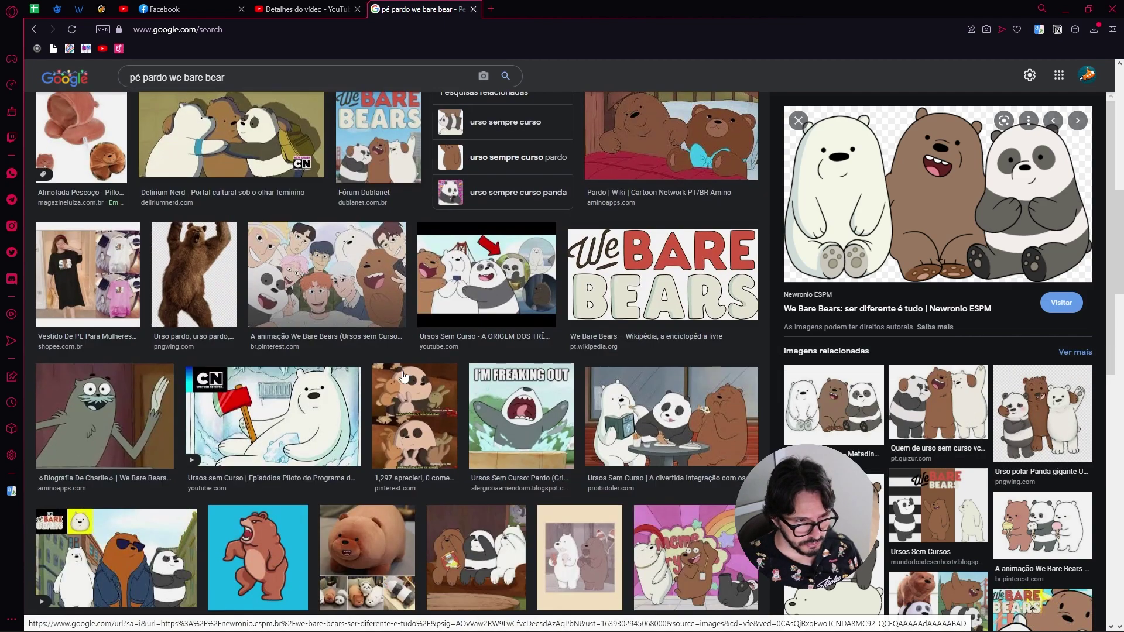
scroll(403, 377, up, 6)
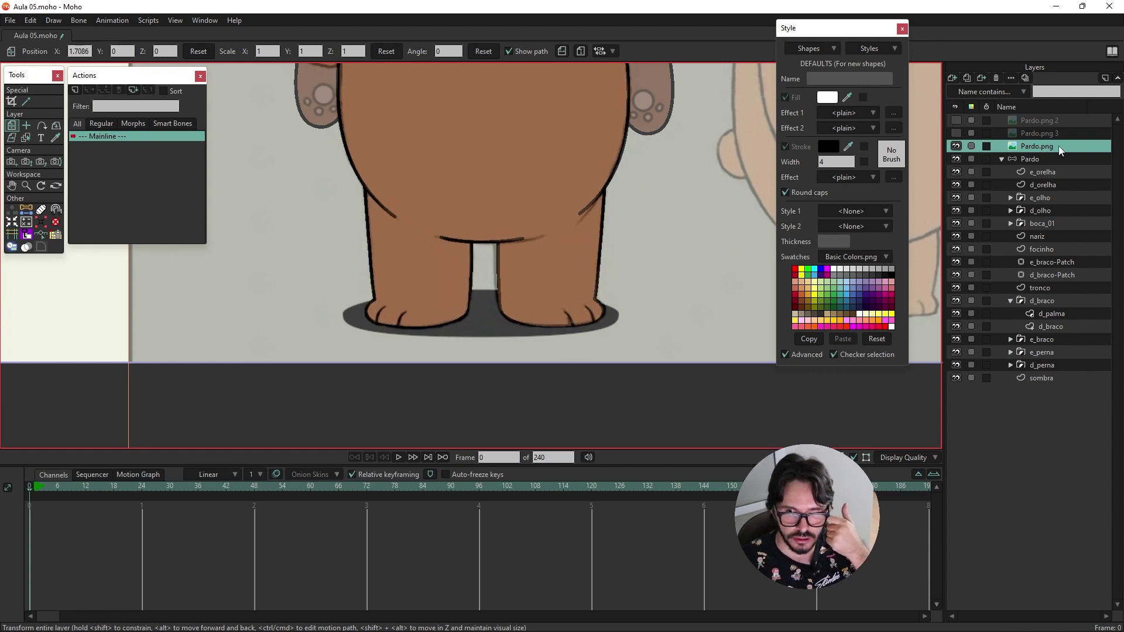
Step: Make the Pardo.png layer 'Ignored by layer selector', then select the d_perna leg layer
double_click(1039, 150)
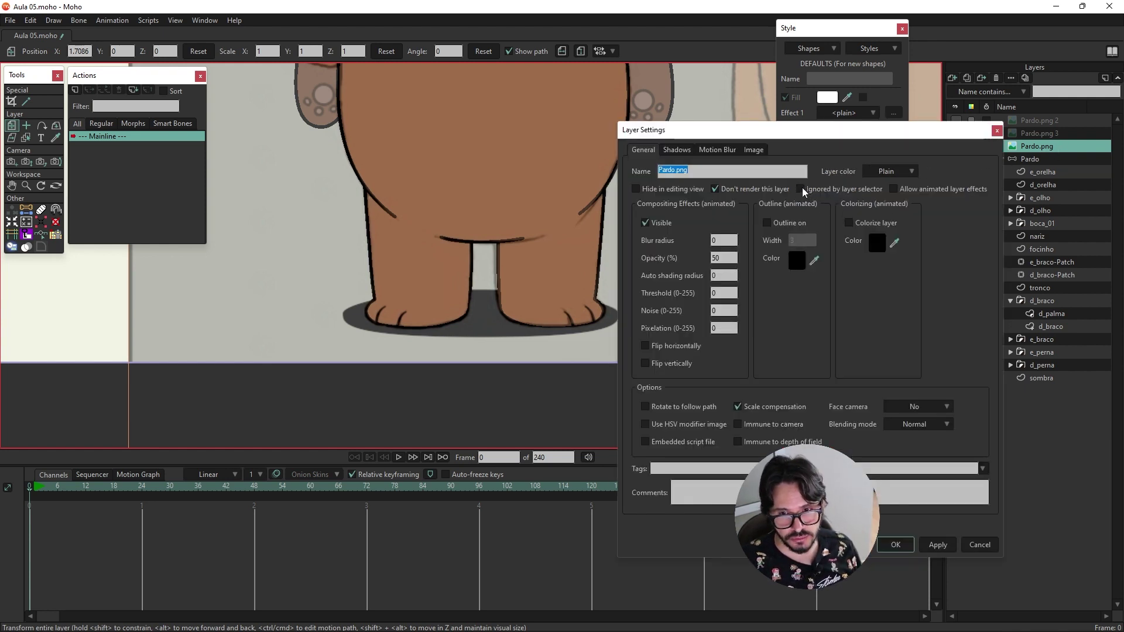
click(801, 189)
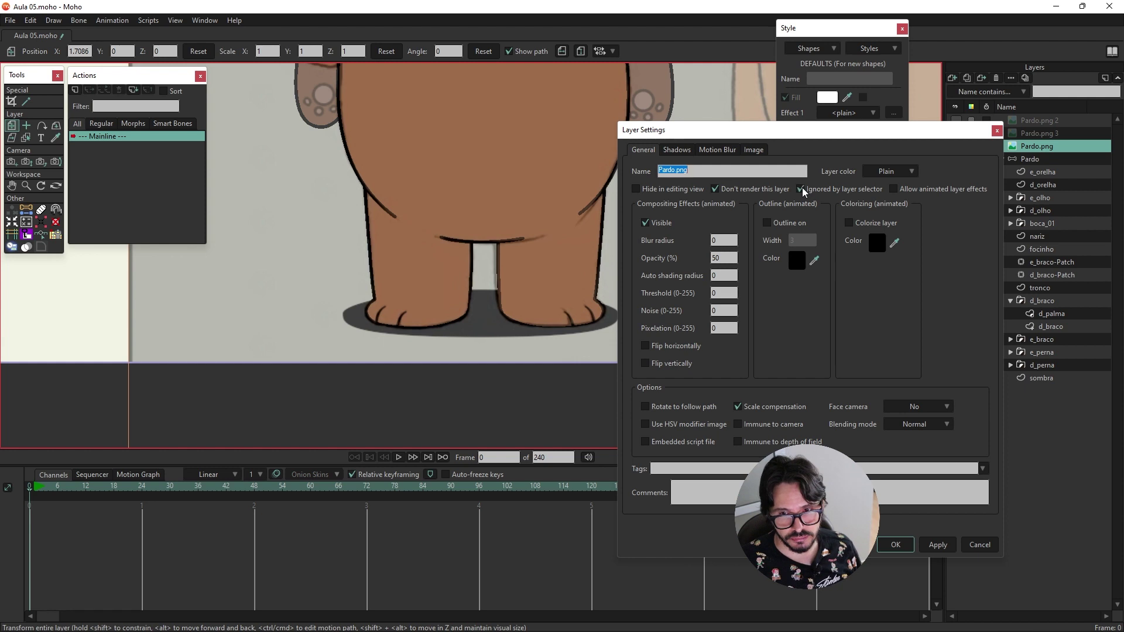
click(939, 545)
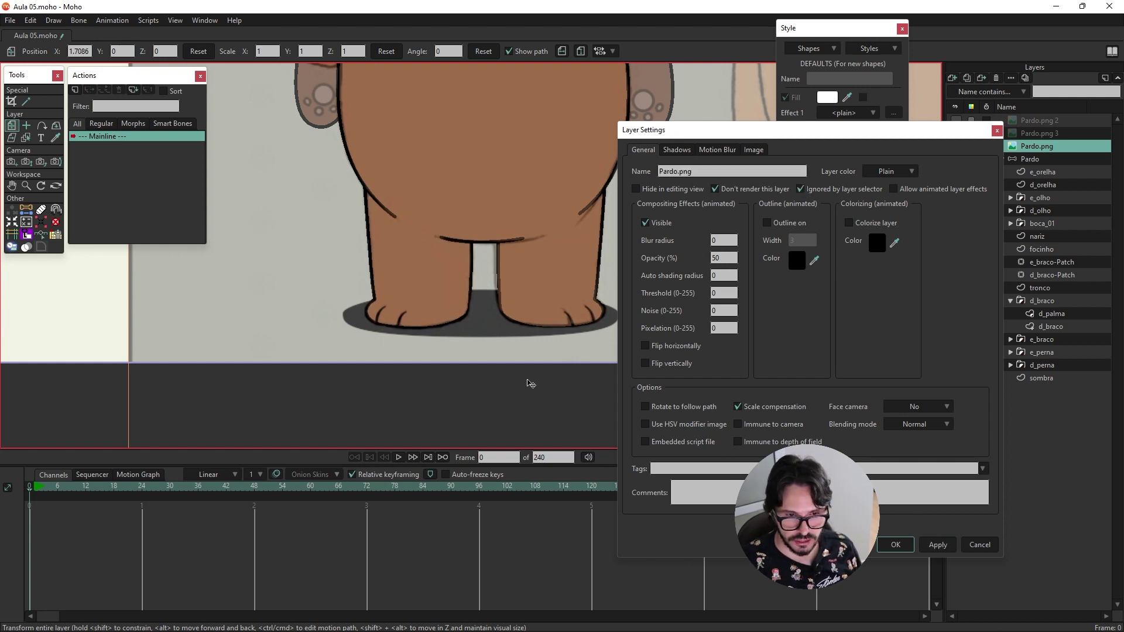
click(896, 545)
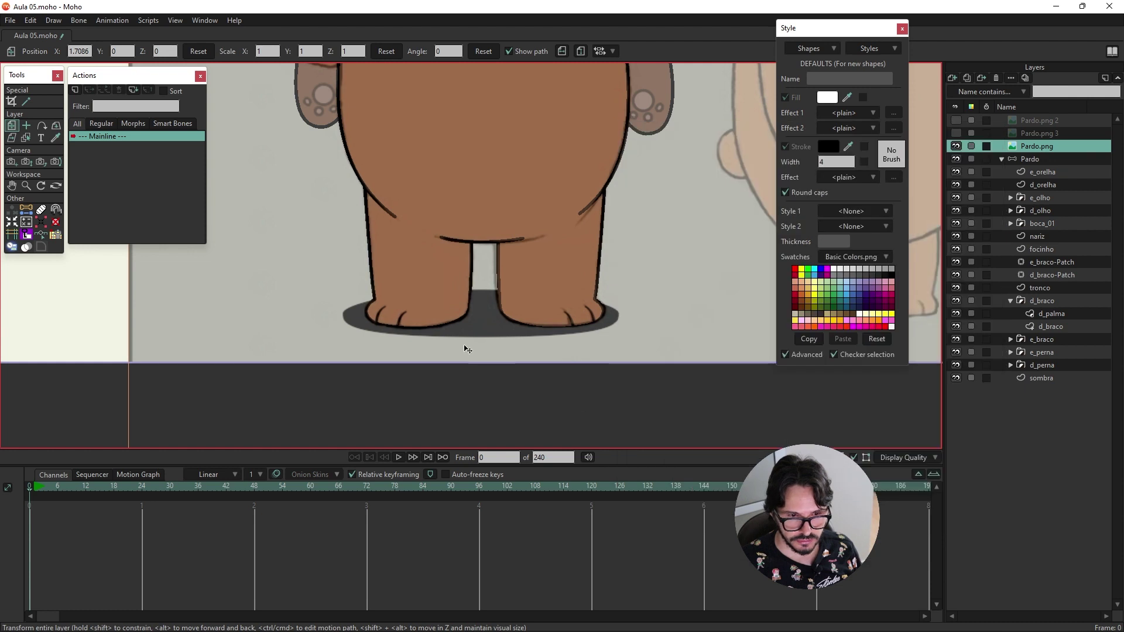
click(431, 314)
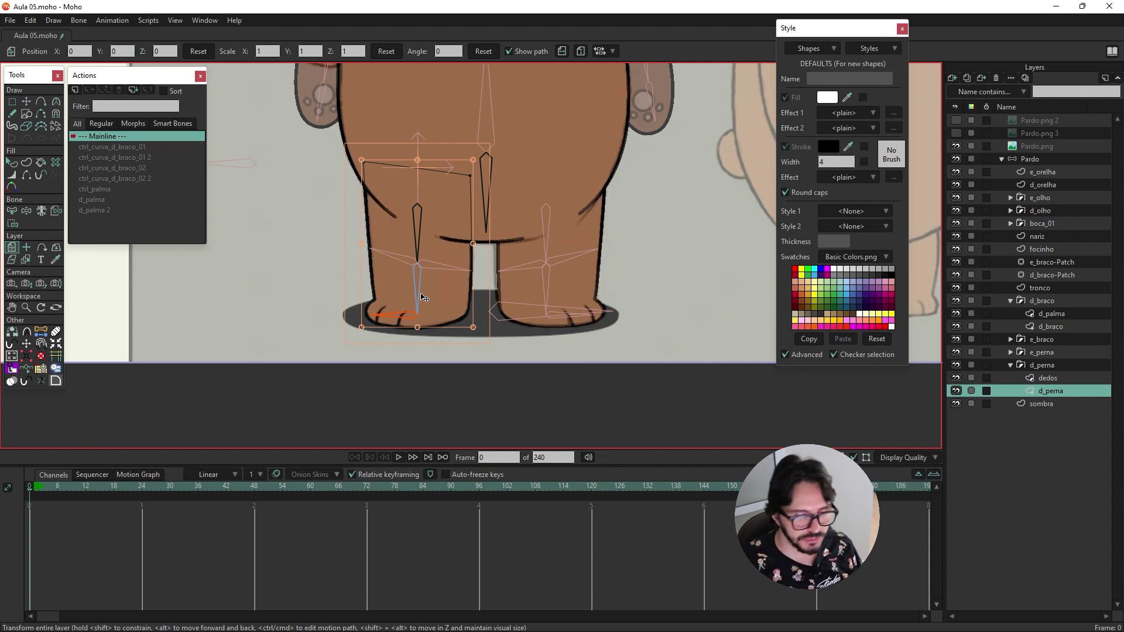
Step: Zoom into the feet and add new points along the d_perna foot outline
scroll(397, 339, up, 2)
scroll(398, 339, up, 2)
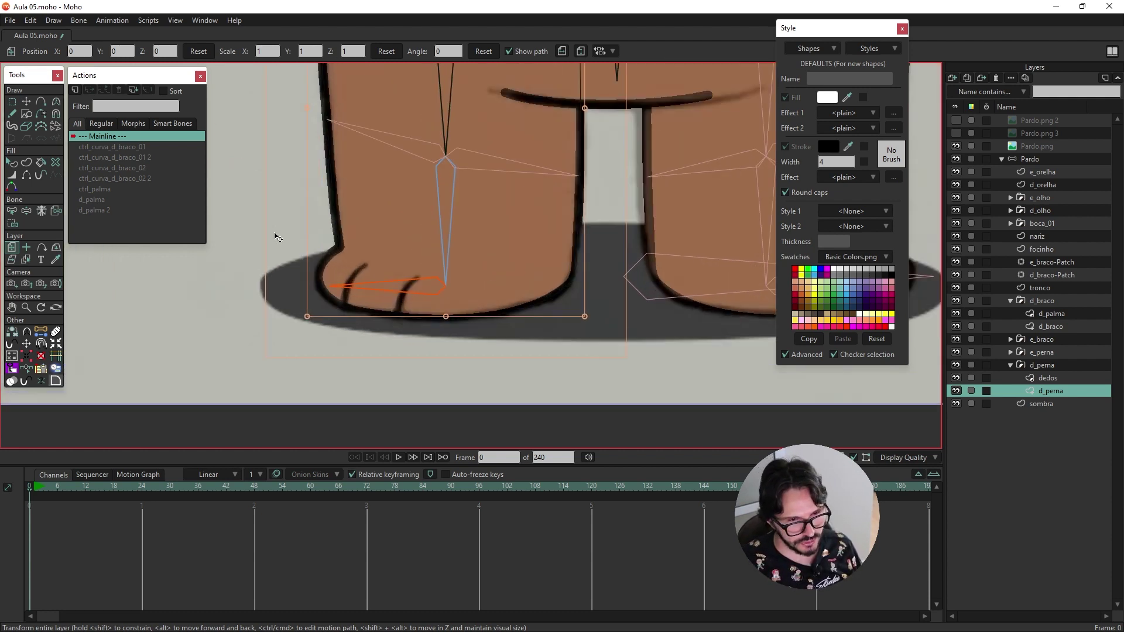
click(40, 103)
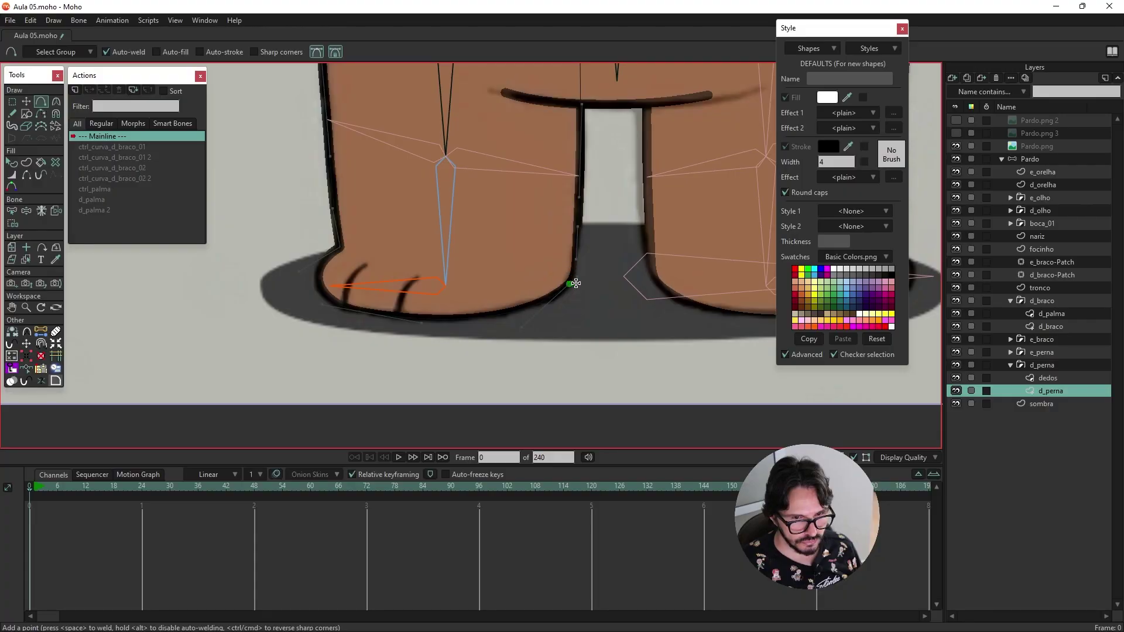
drag(579, 279, 568, 290)
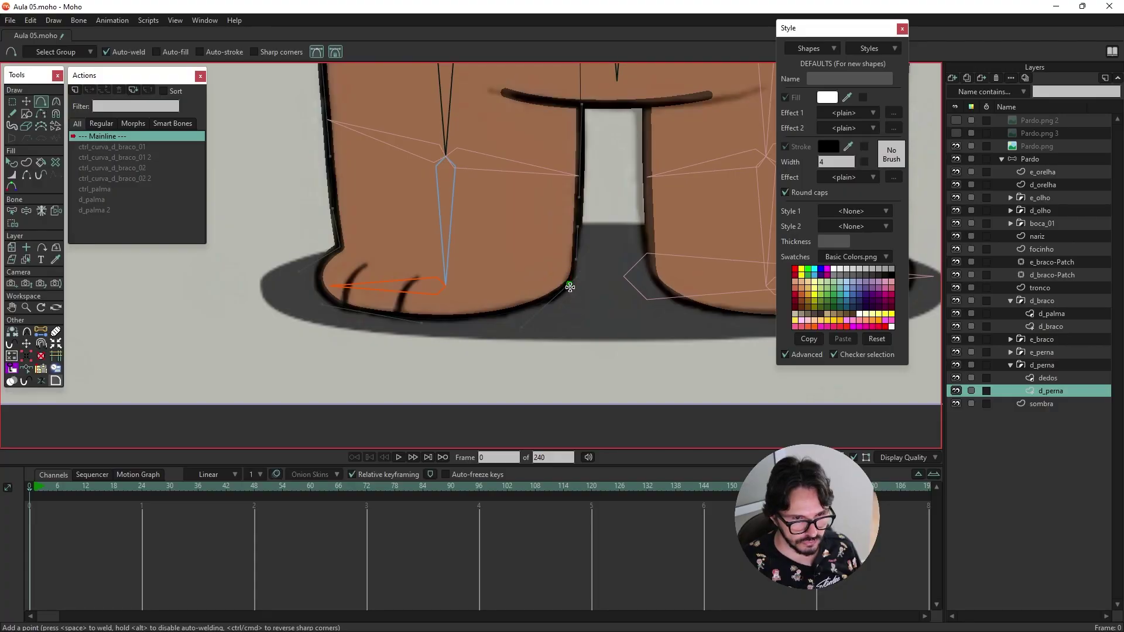
click(320, 281)
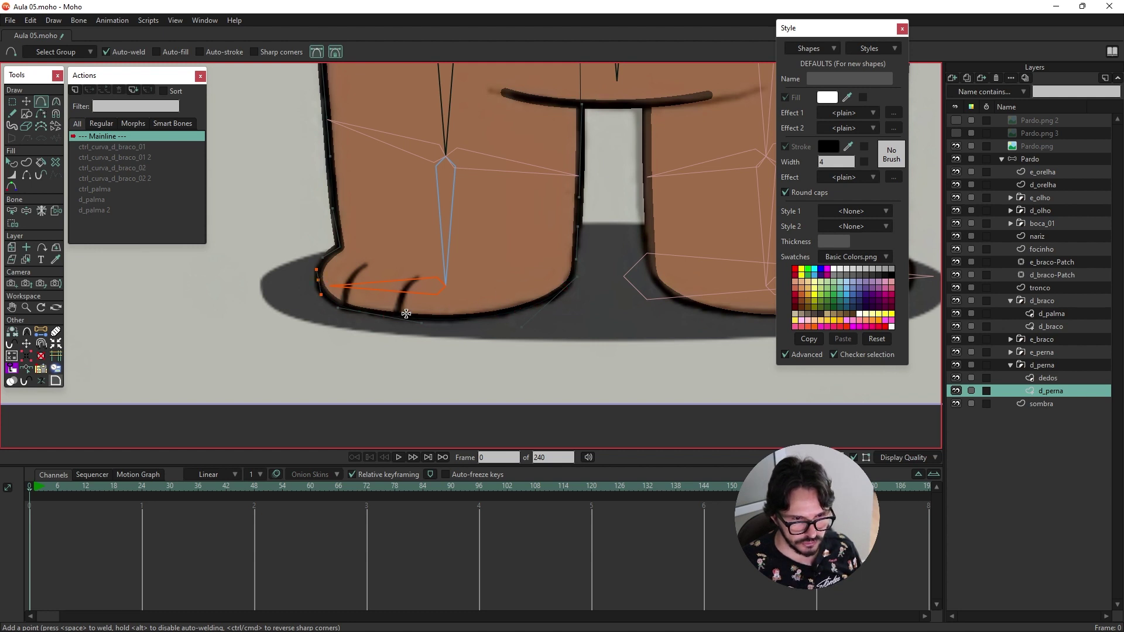
Step: Reshape the foot's bottom points into a flat, level line
click(26, 102)
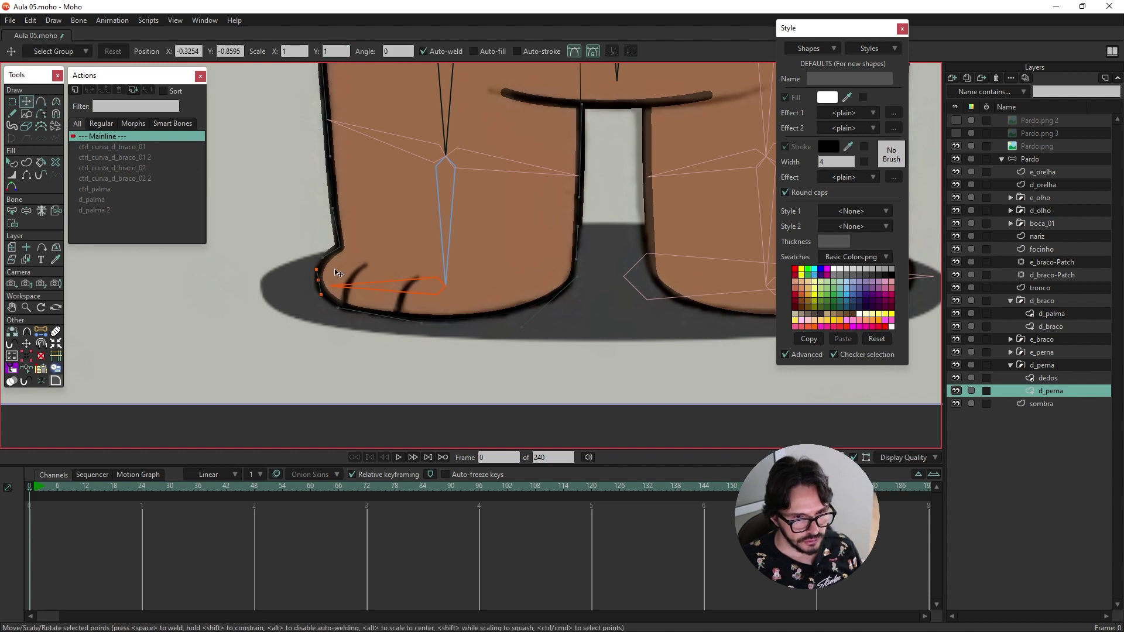
key(ctrl+a)
drag(359, 313, 483, 324)
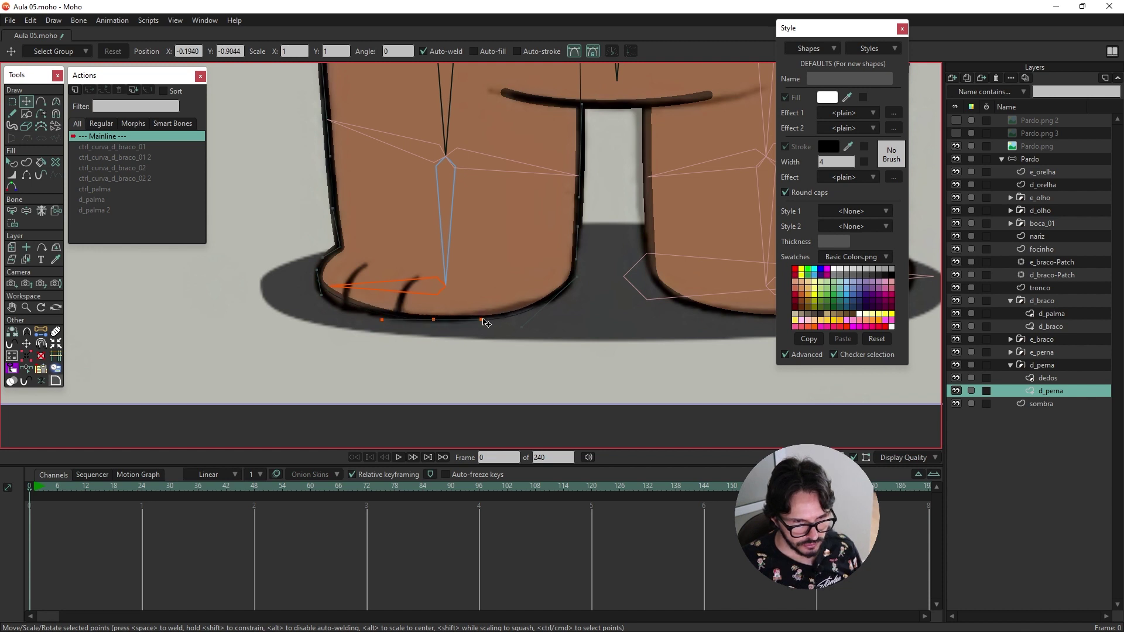
click(322, 311)
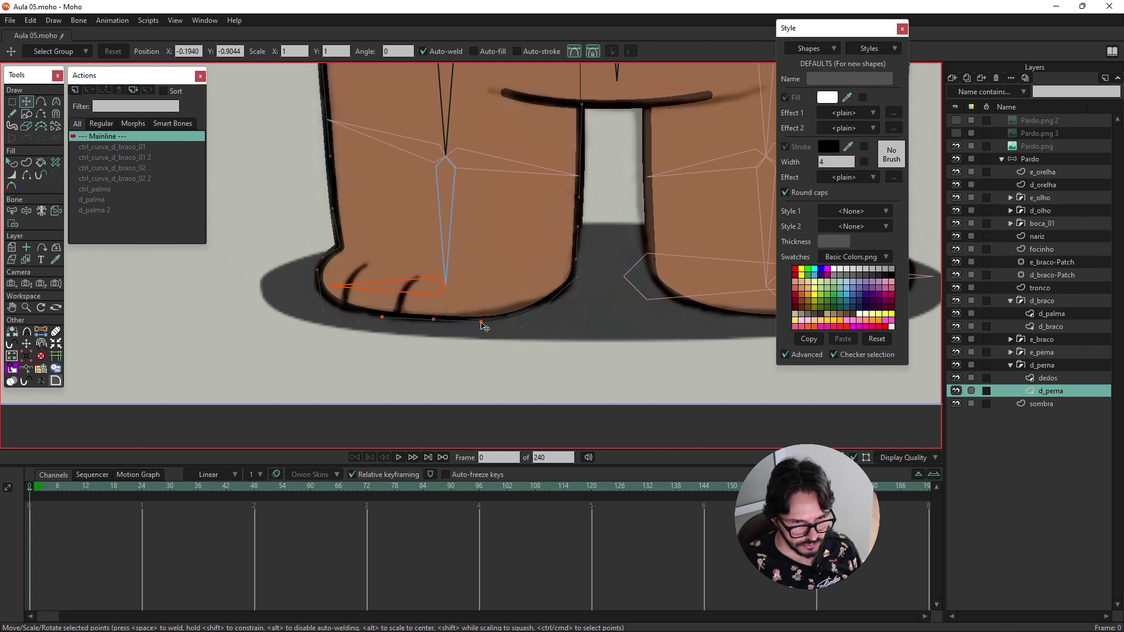
mouse_move(484, 326)
mouse_down()
mouse_move(444, 324)
mouse_move(532, 317)
mouse_up()
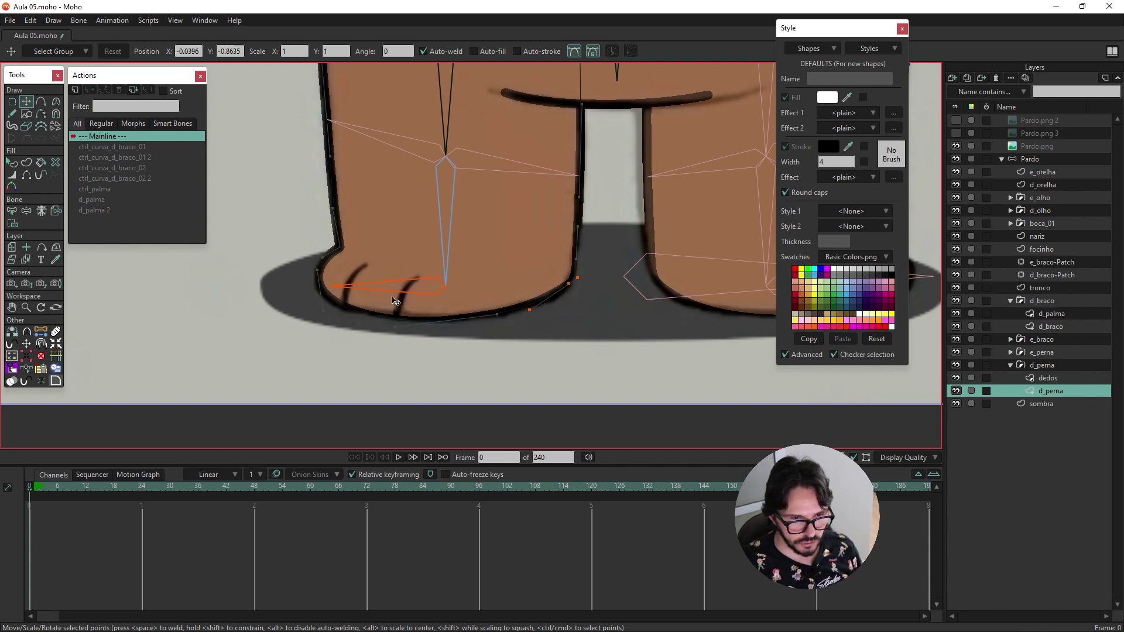
scroll(395, 300, up, 1)
key(ctrl+z)
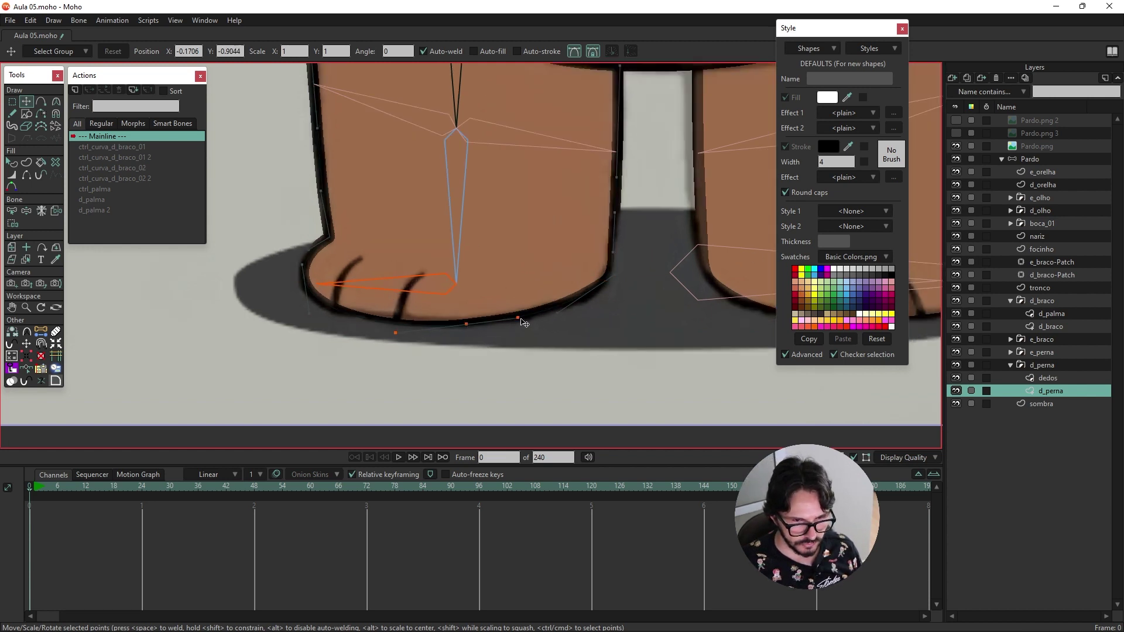
drag(522, 322, 524, 329)
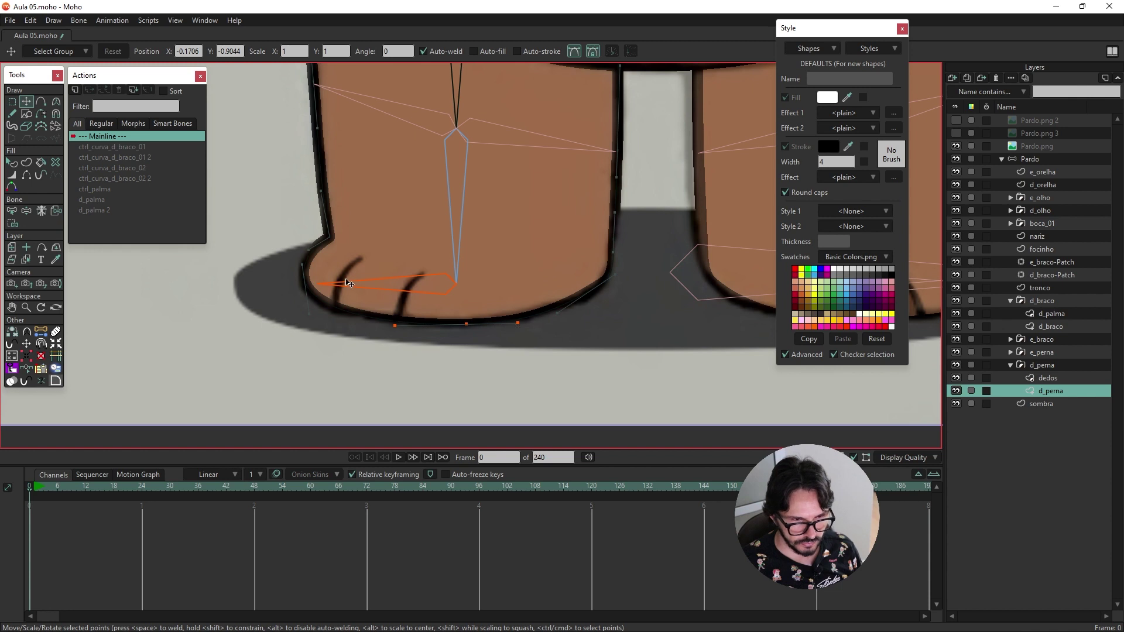
Step: Draw a sole curve across the foot and widen its curvature into a gentle arc
click(40, 101)
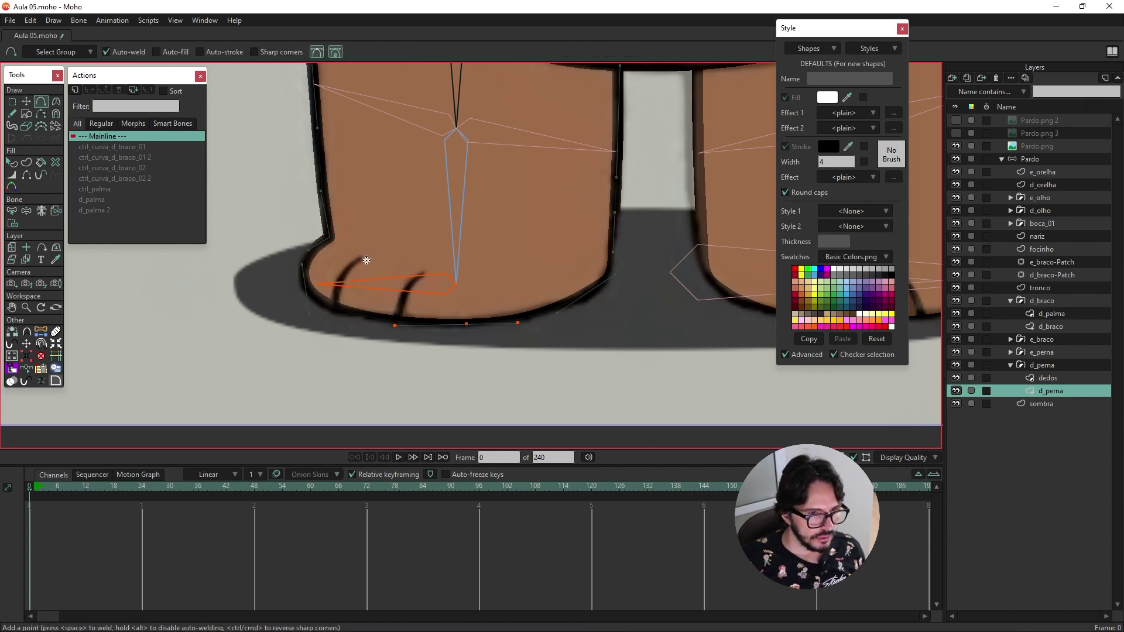
scroll(366, 265, up, 1)
mouse_move(292, 279)
mouse_down()
mouse_move(476, 252)
mouse_move(654, 283)
mouse_up()
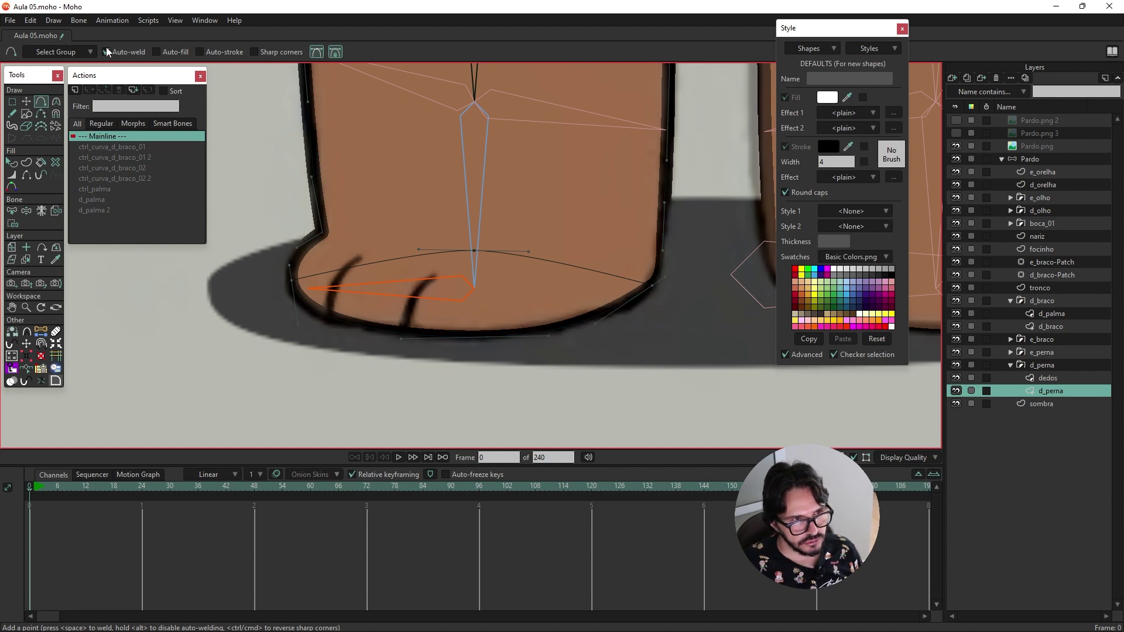
click(27, 101)
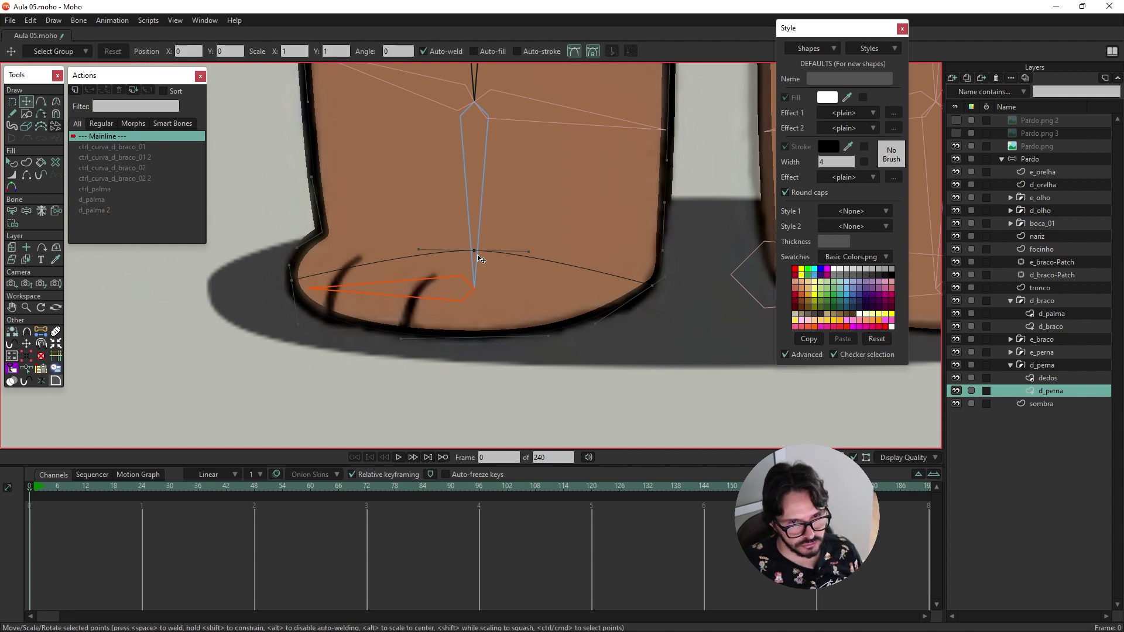
click(476, 253)
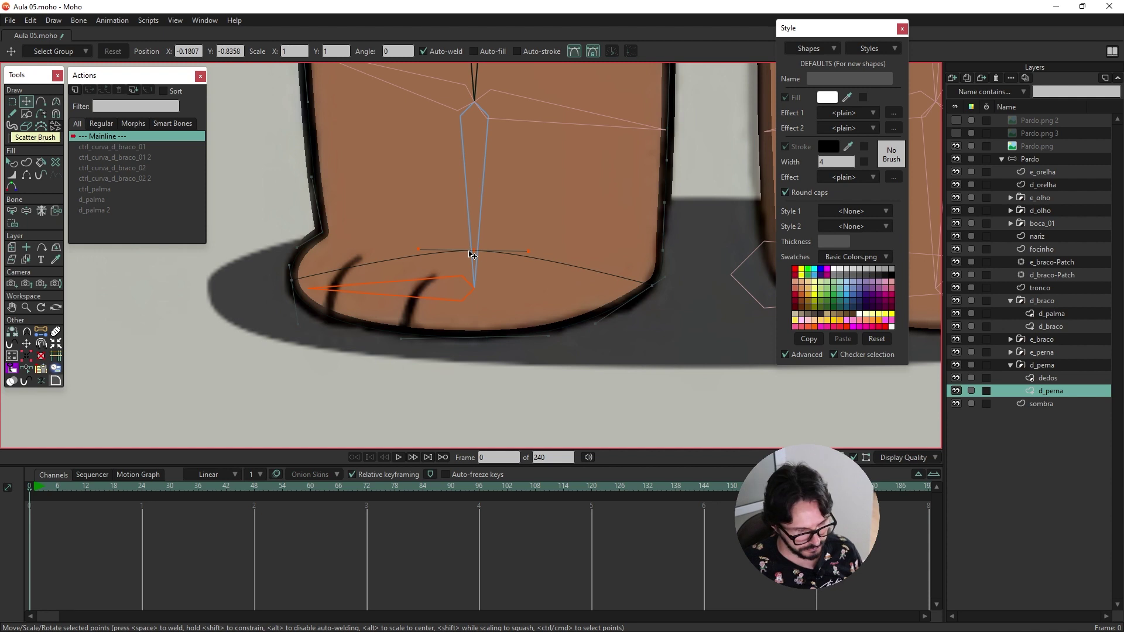
key(c)
drag(476, 253, 854, 277)
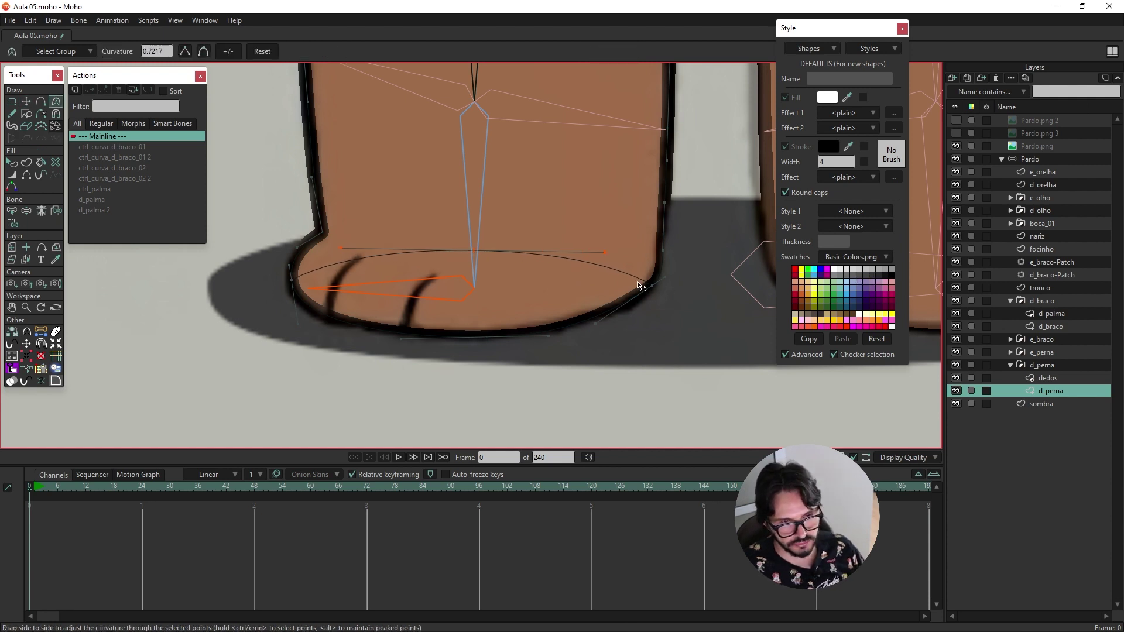
Step: Lasso the edges below the sole line and create a new filled shape
key(q)
click(327, 271)
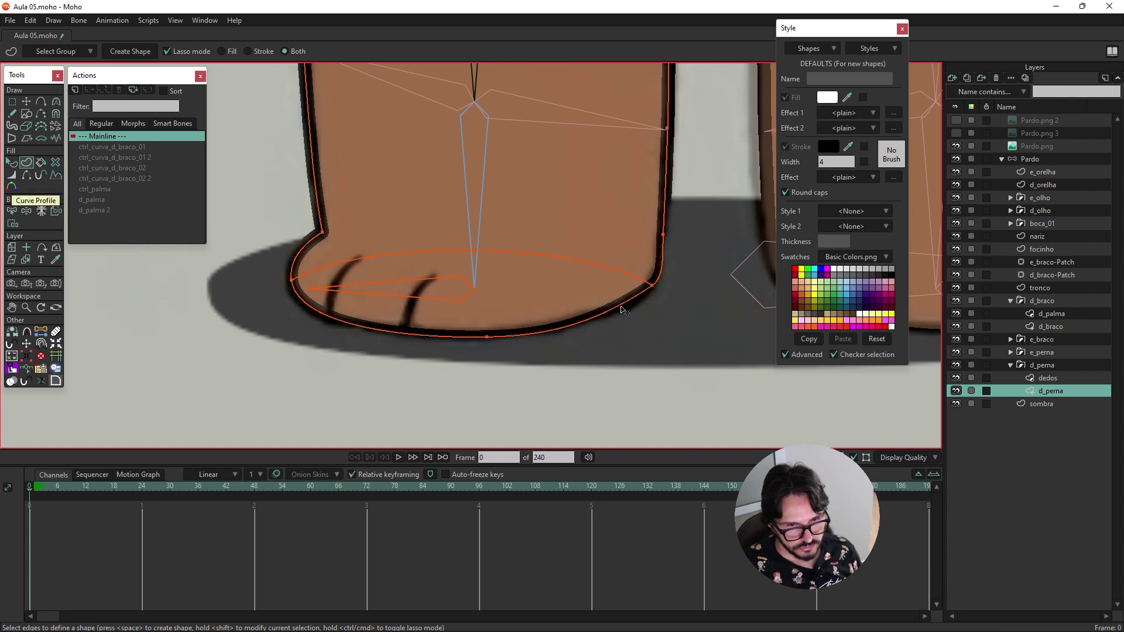
click(277, 281)
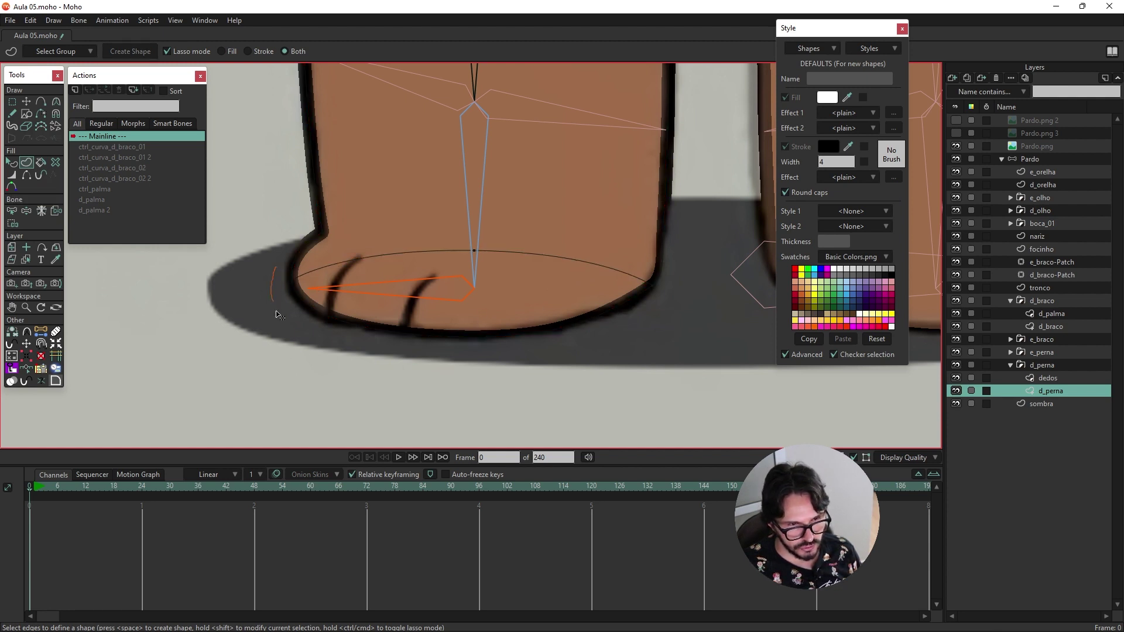
mouse_move(277, 315)
mouse_down()
mouse_move(630, 381)
mouse_move(655, 273)
mouse_up()
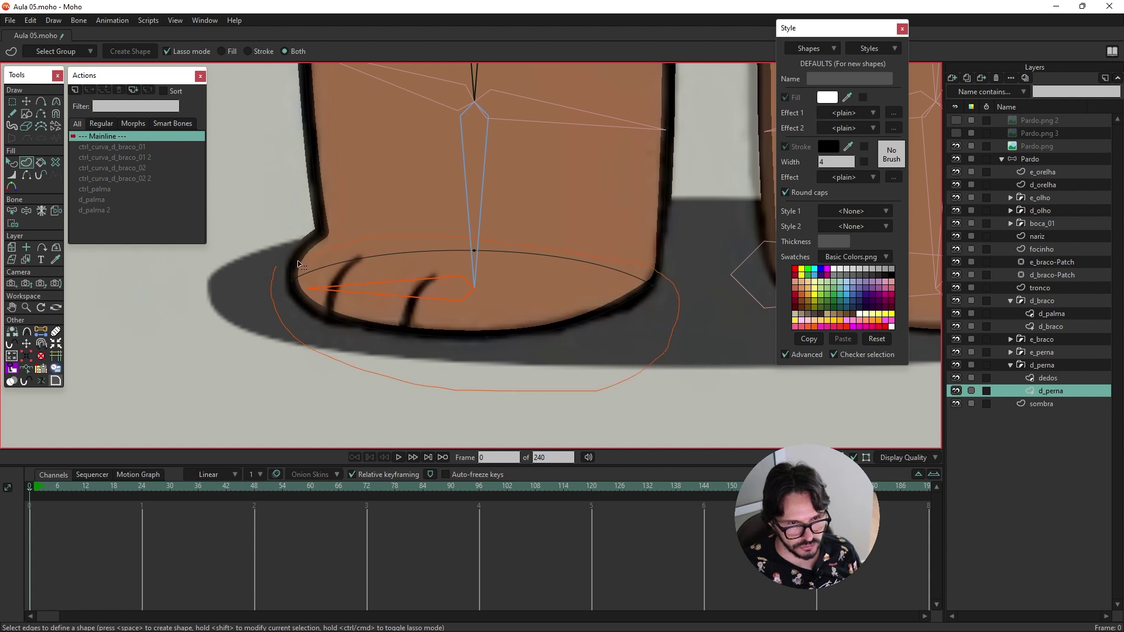
drag(299, 265, 281, 273)
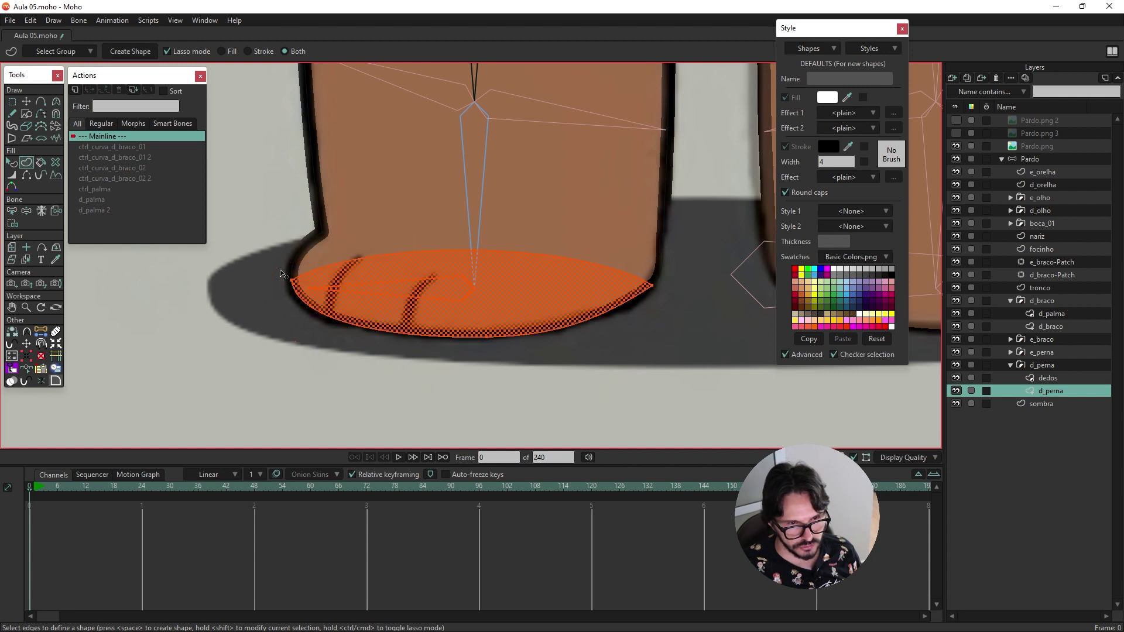
click(125, 51)
Step: Apply the 'sombra pelo' style to the new sole shape
click(877, 49)
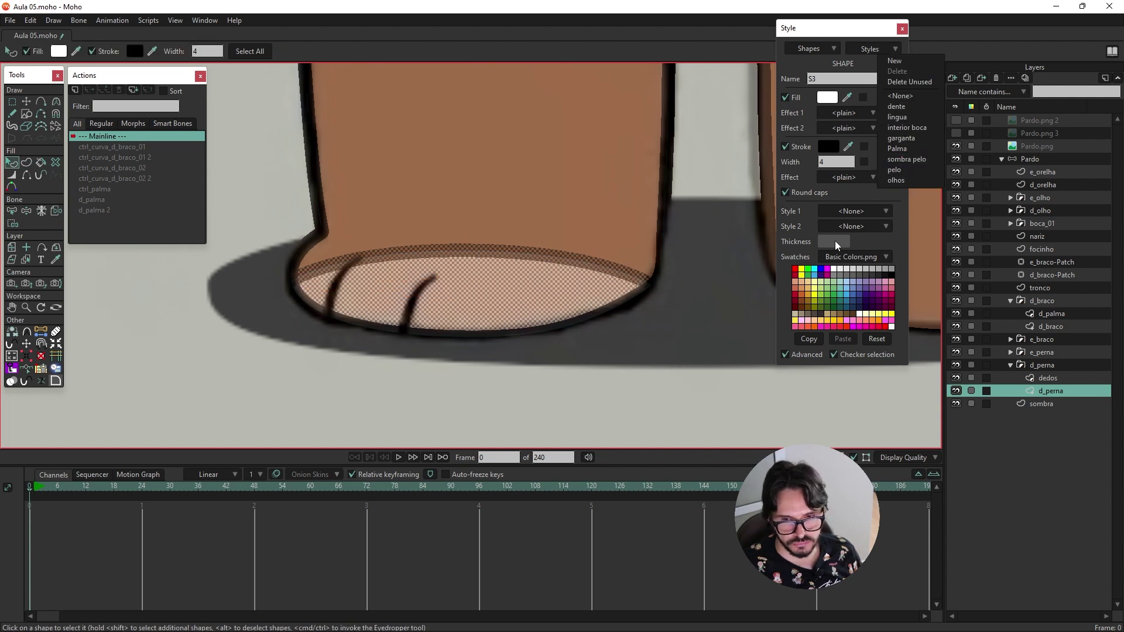
click(860, 215)
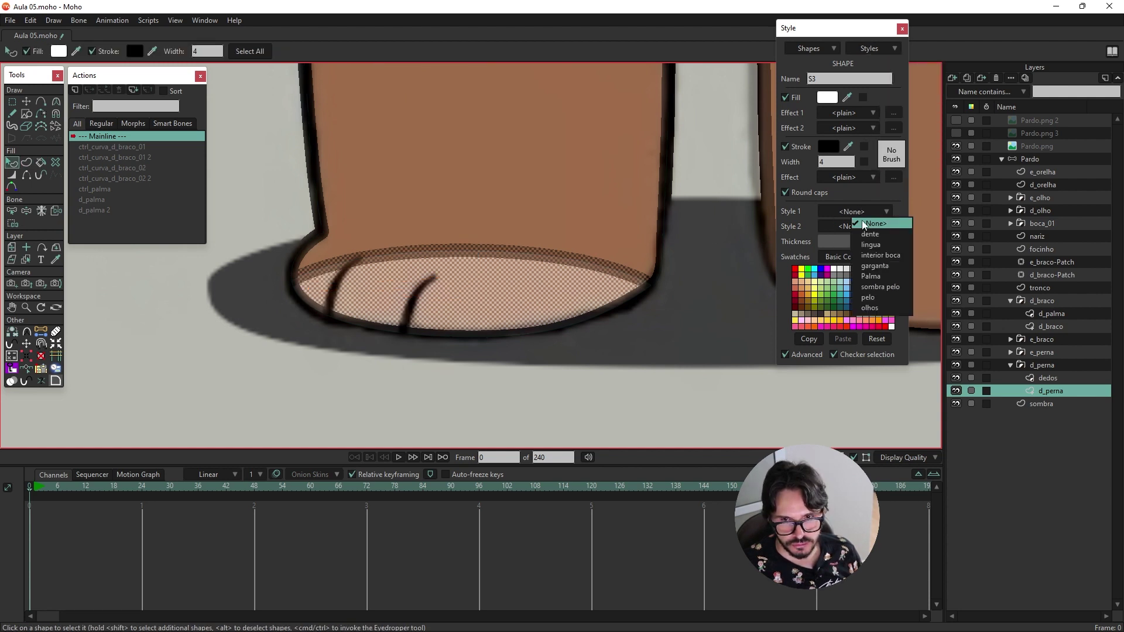
click(880, 287)
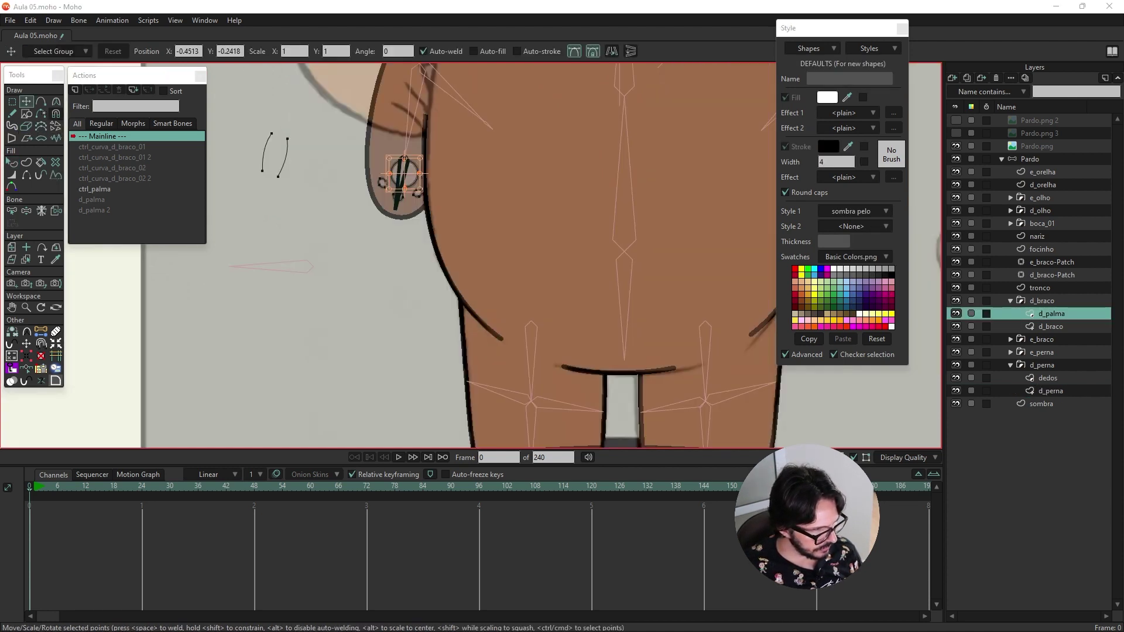
Step: Select all the paw pad points in d_palma and bring them into d_perna
scroll(363, 187, up, 5)
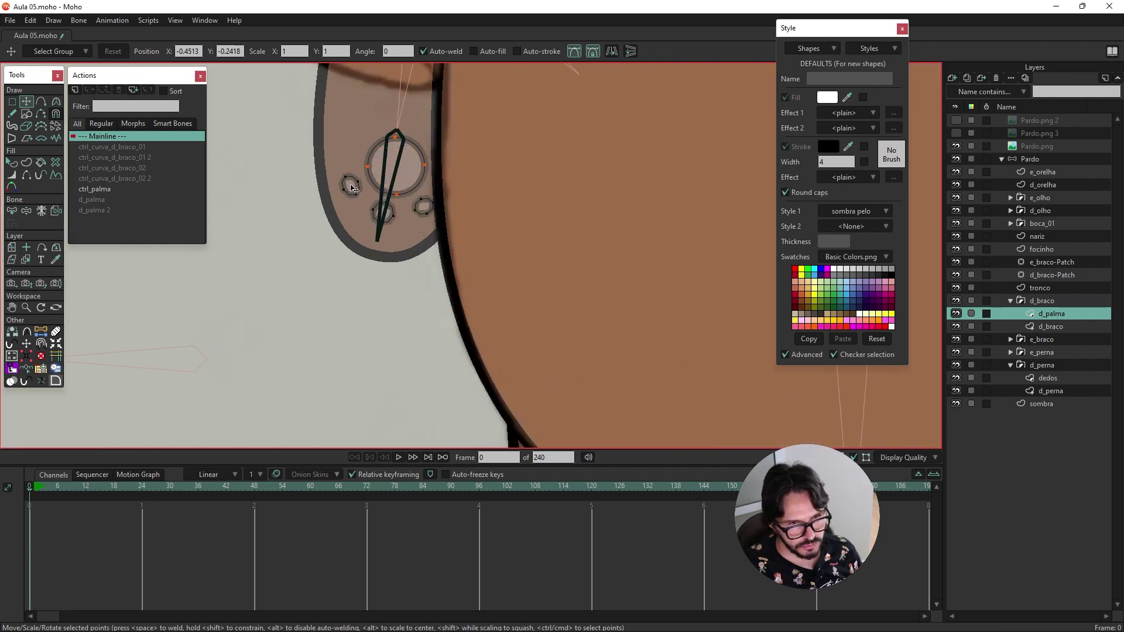
key(ctrl+a)
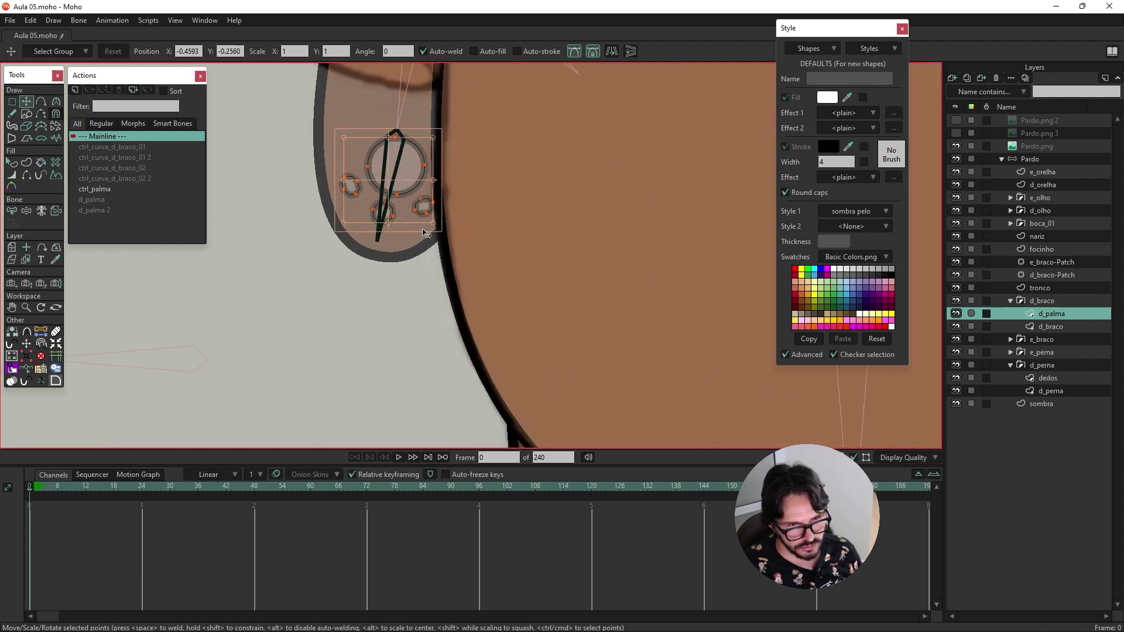
scroll(457, 293, down, 5)
scroll(439, 297, up, 5)
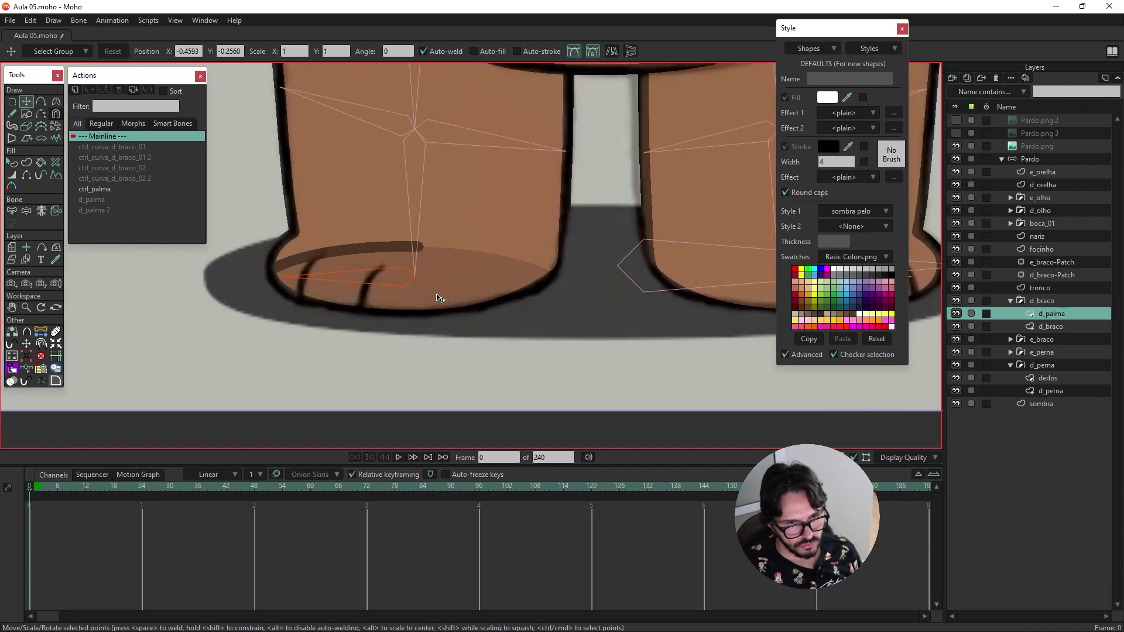
ctrl+alt+click(446, 282)
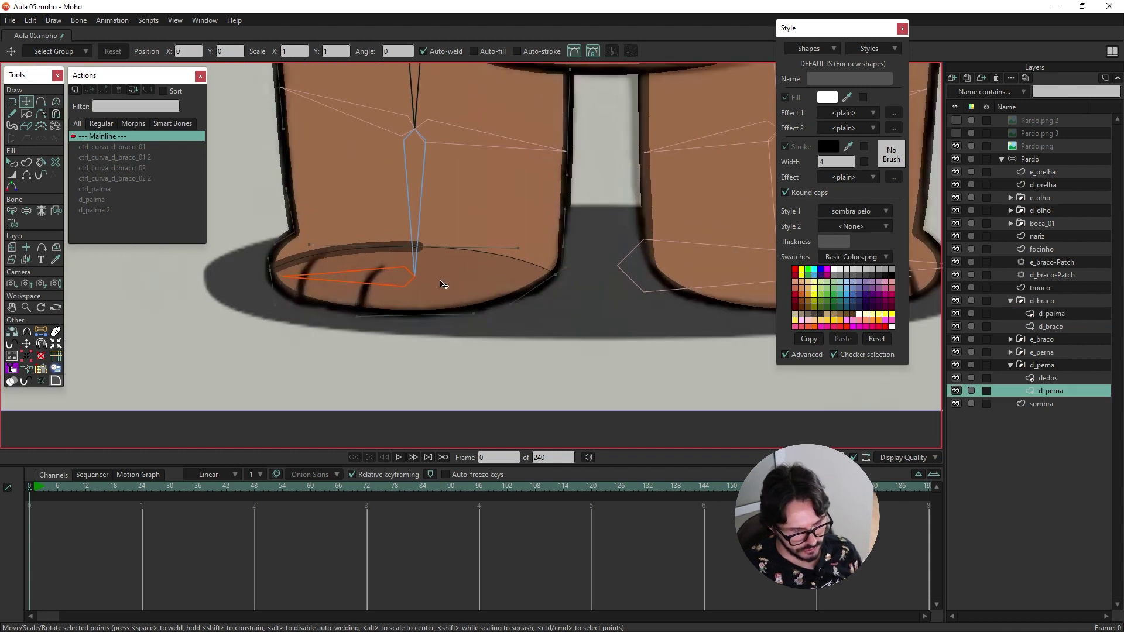
Step: Move the paw pads under the right foot and rotate them 180° beneath the sole
scroll(442, 284, down, 5)
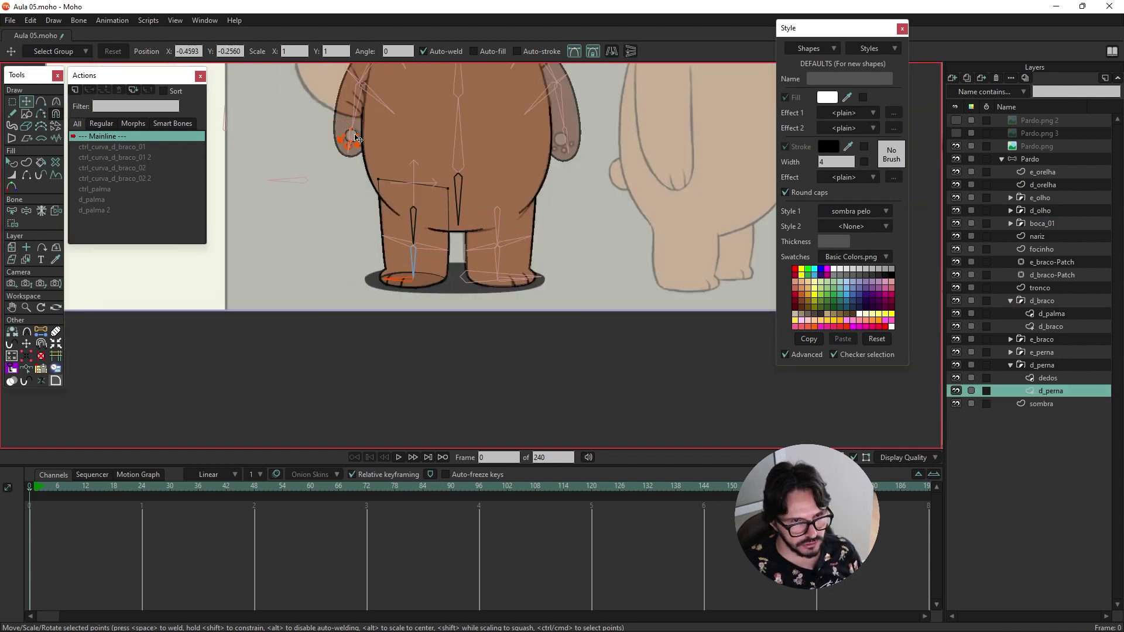
scroll(427, 281, up, 3)
scroll(422, 283, up, 2)
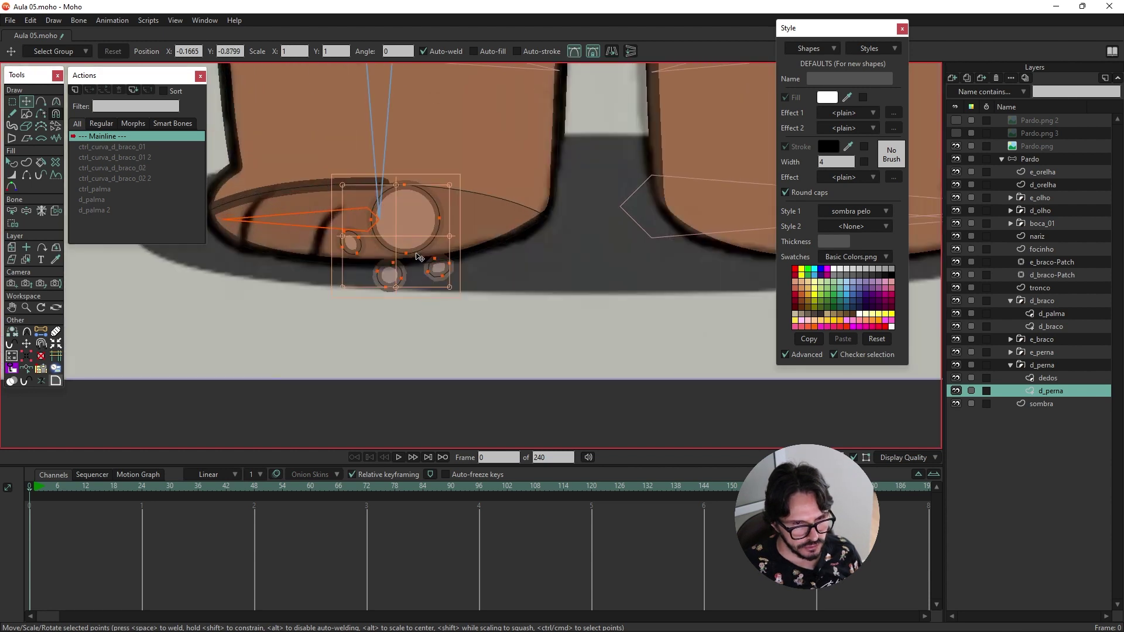
drag(418, 256, 391, 233)
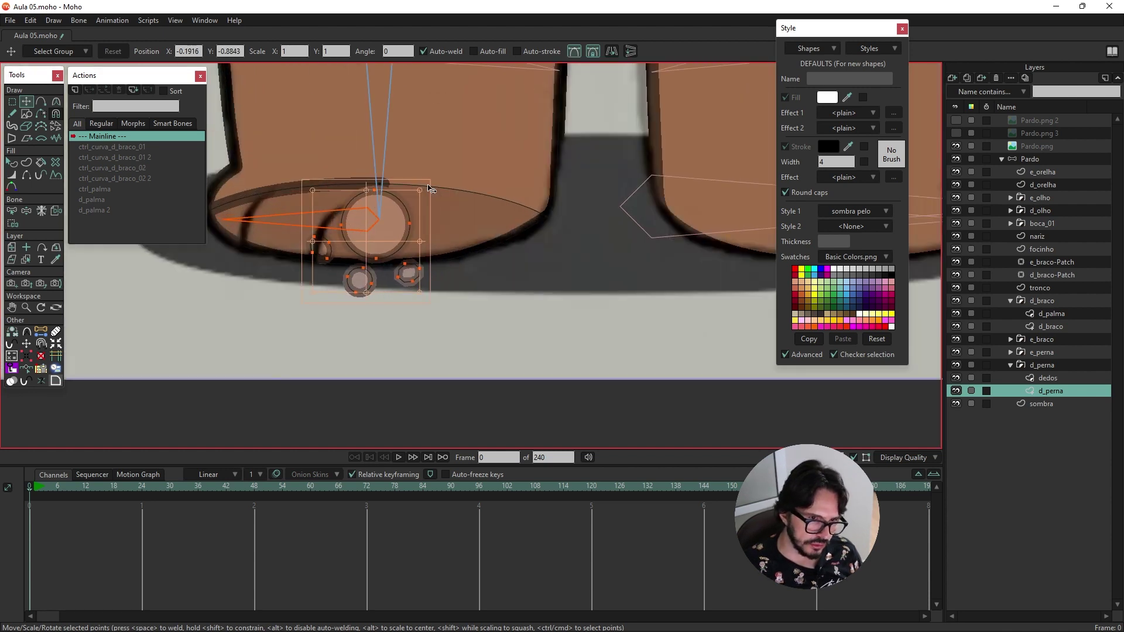
drag(391, 234, 301, 318)
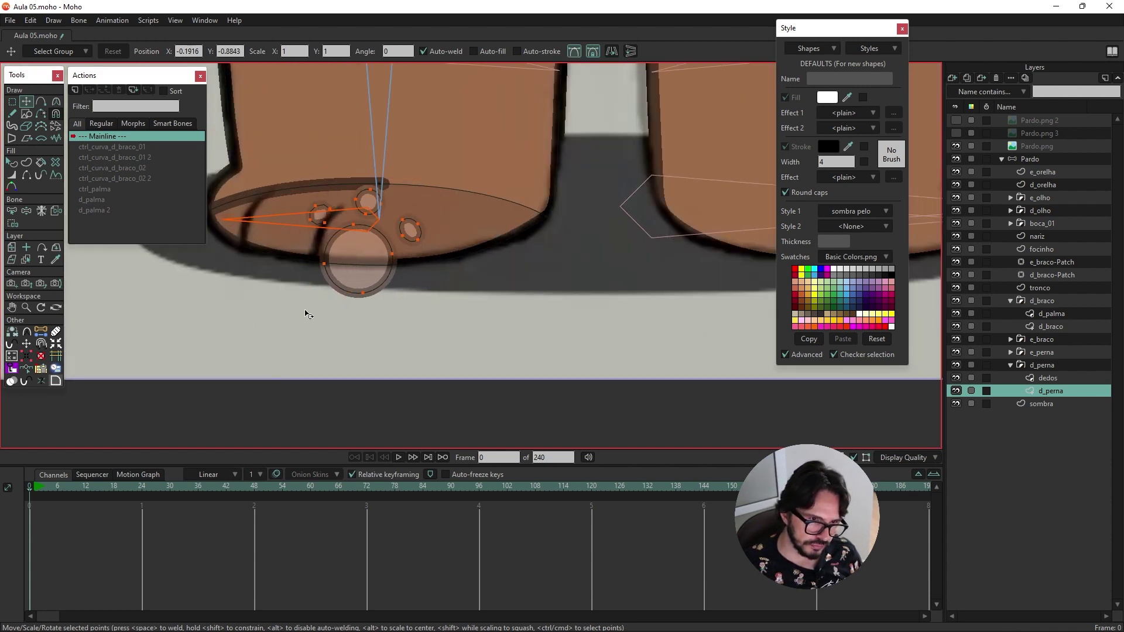
scroll(350, 266, up, 3)
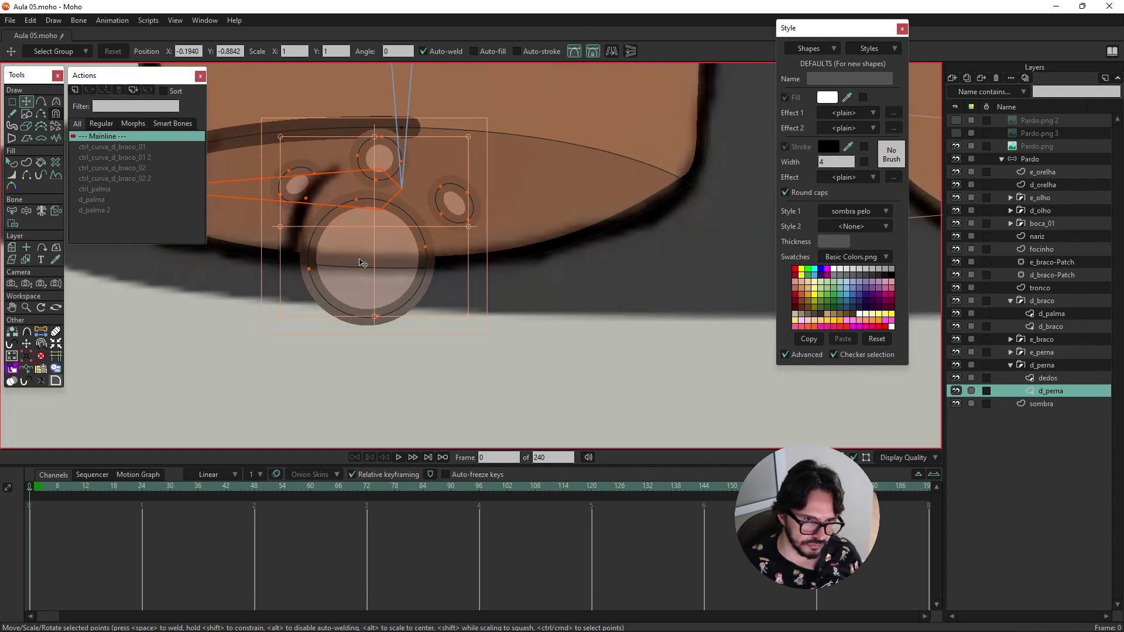
scroll(362, 264, down, 3)
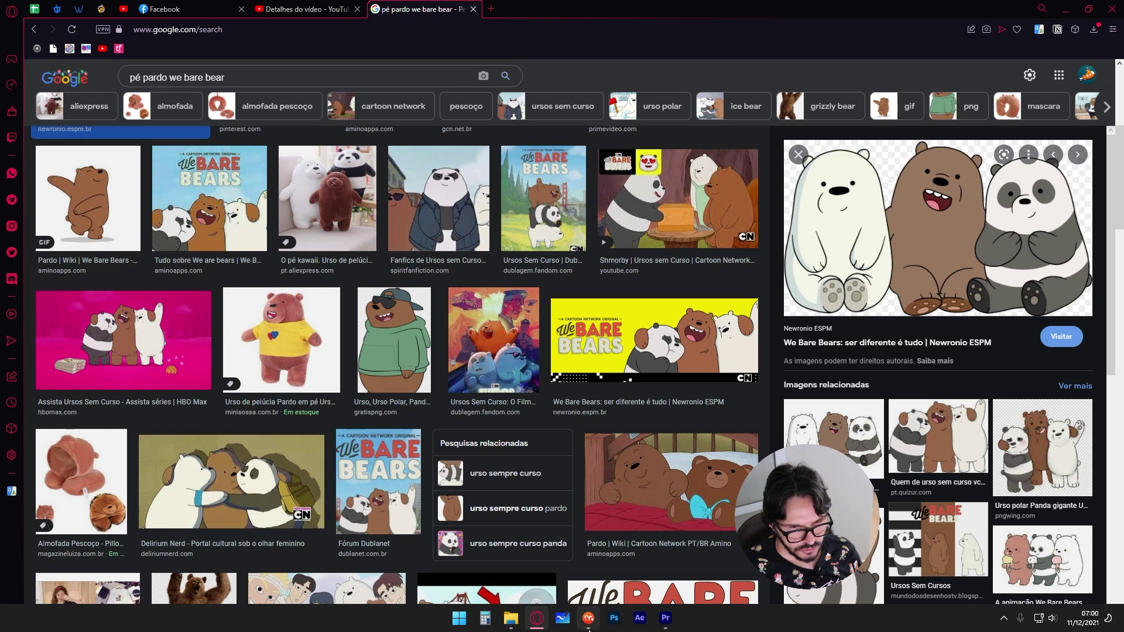
Step: Back in Moho, reposition the top toe circle onto the sole
click(588, 618)
scroll(410, 289, up, 2)
scroll(410, 288, down, 2)
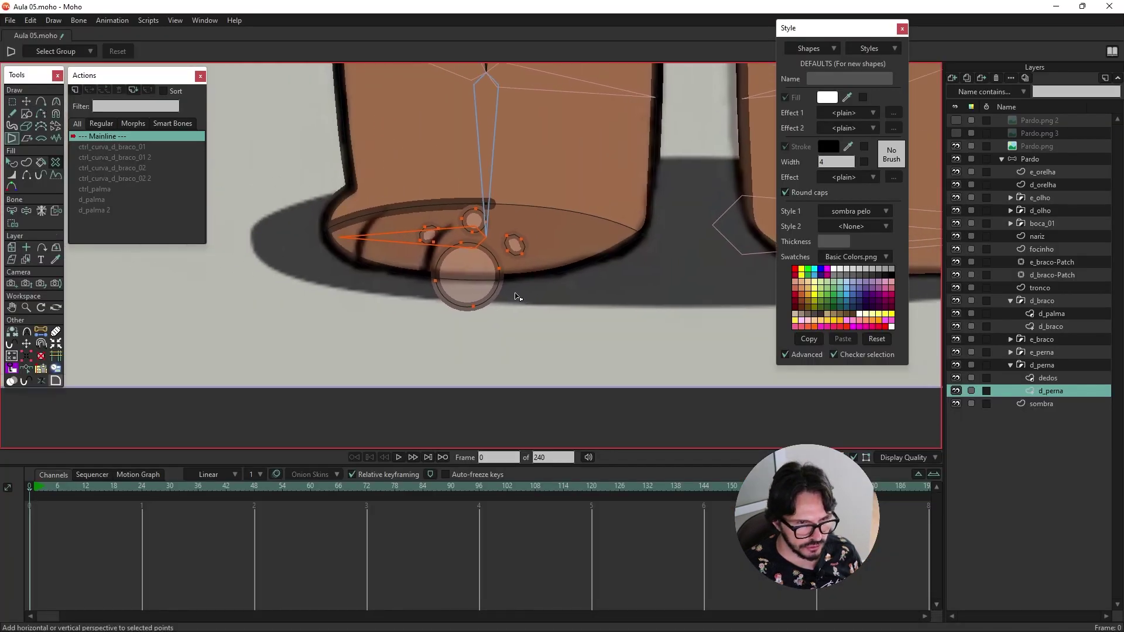
scroll(515, 296, up, 1)
key(t)
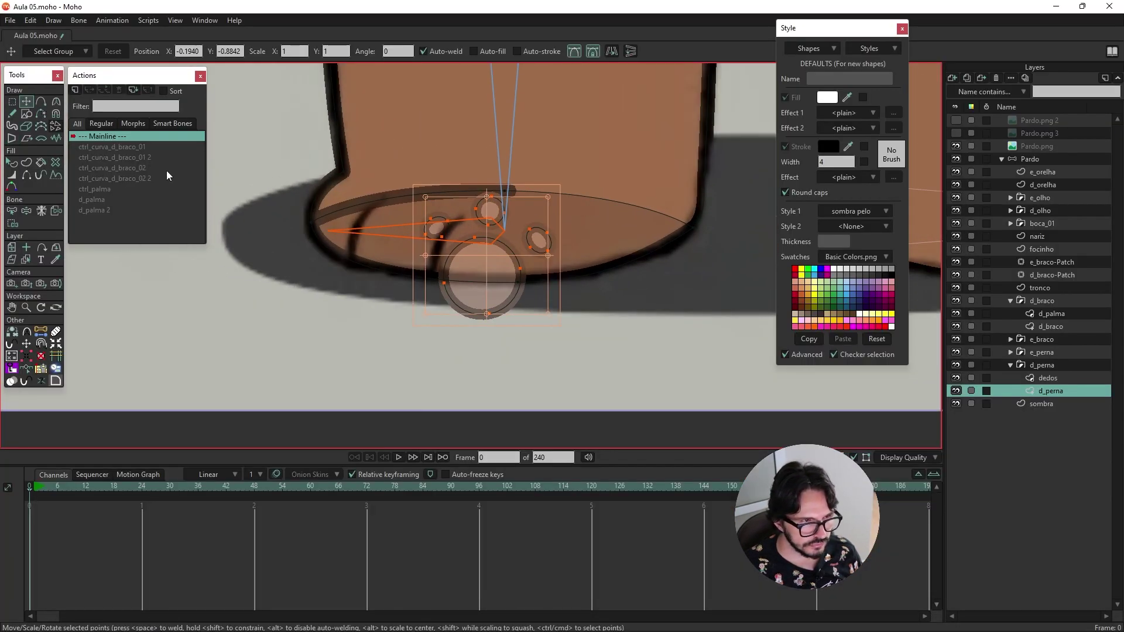
mouse_move(466, 189)
mouse_down()
mouse_move(509, 232)
mouse_move(420, 213)
mouse_move(457, 241)
mouse_move(363, 233)
mouse_up()
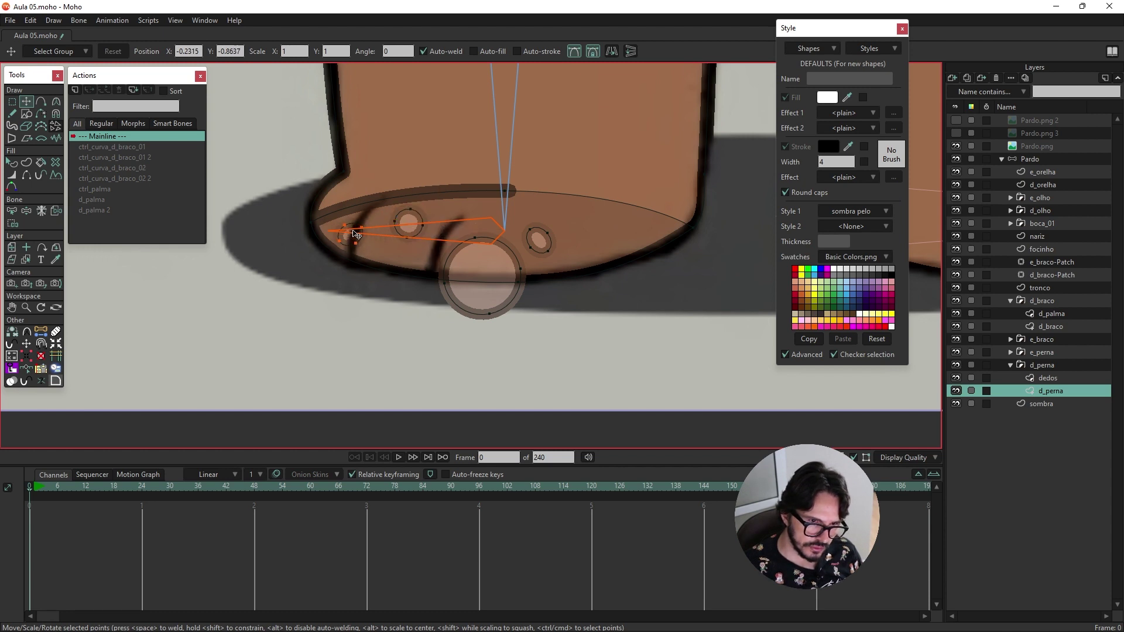
drag(362, 233, 327, 216)
drag(482, 221, 540, 246)
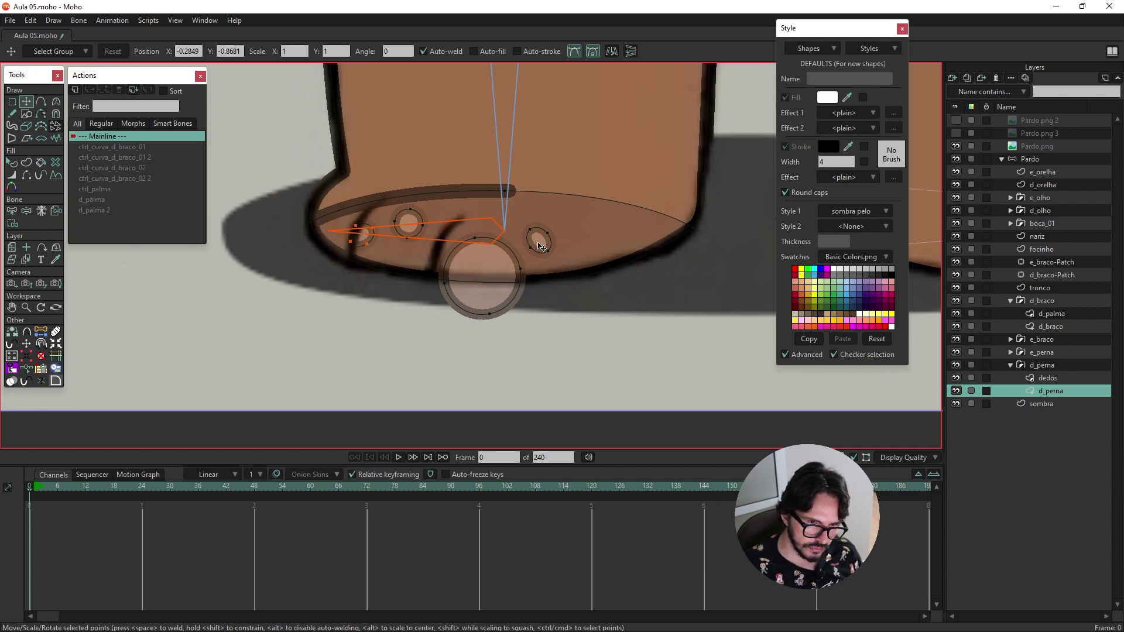
Step: Shift the right toe and large pad circles, then delete all pad circles from the leg
double_click(539, 240)
drag(539, 241, 461, 232)
double_click(509, 287)
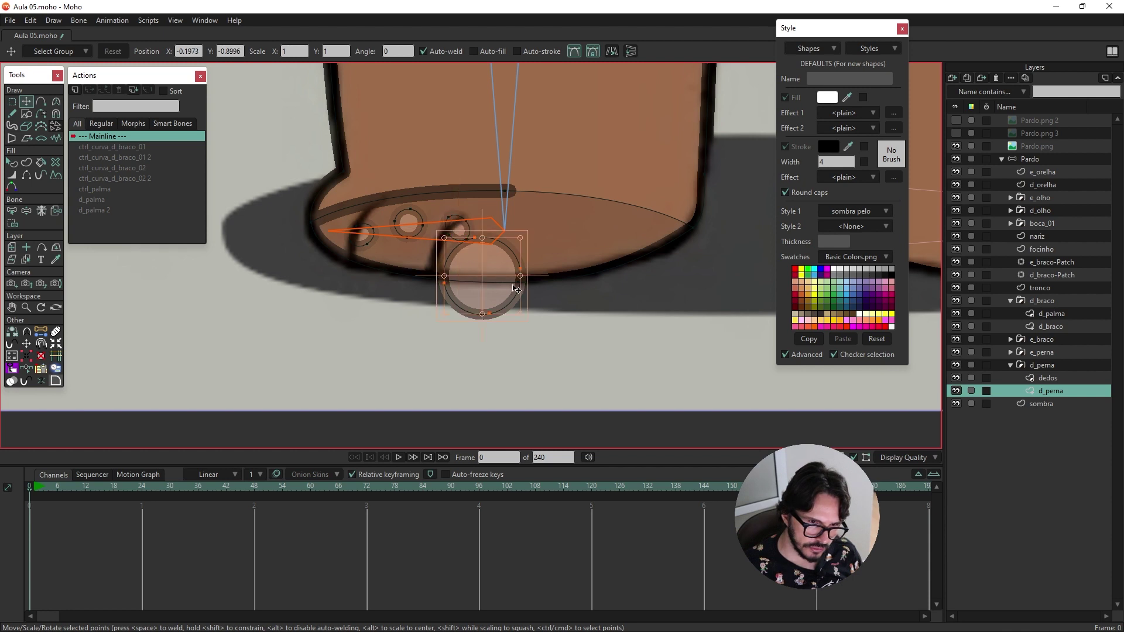
drag(508, 288, 436, 293)
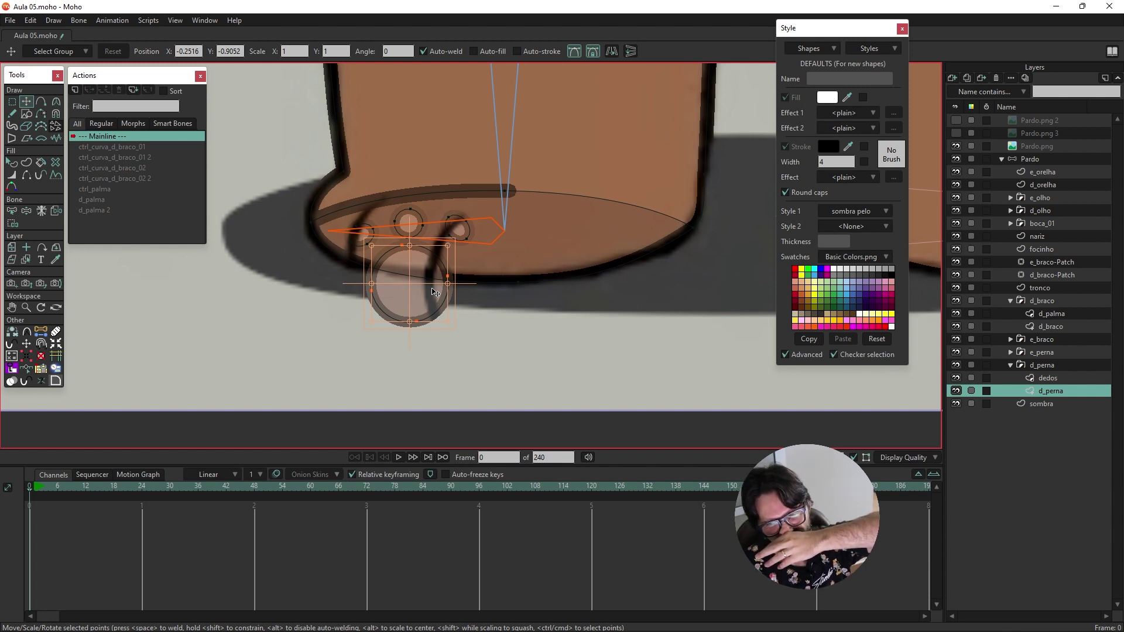
double_click(424, 224)
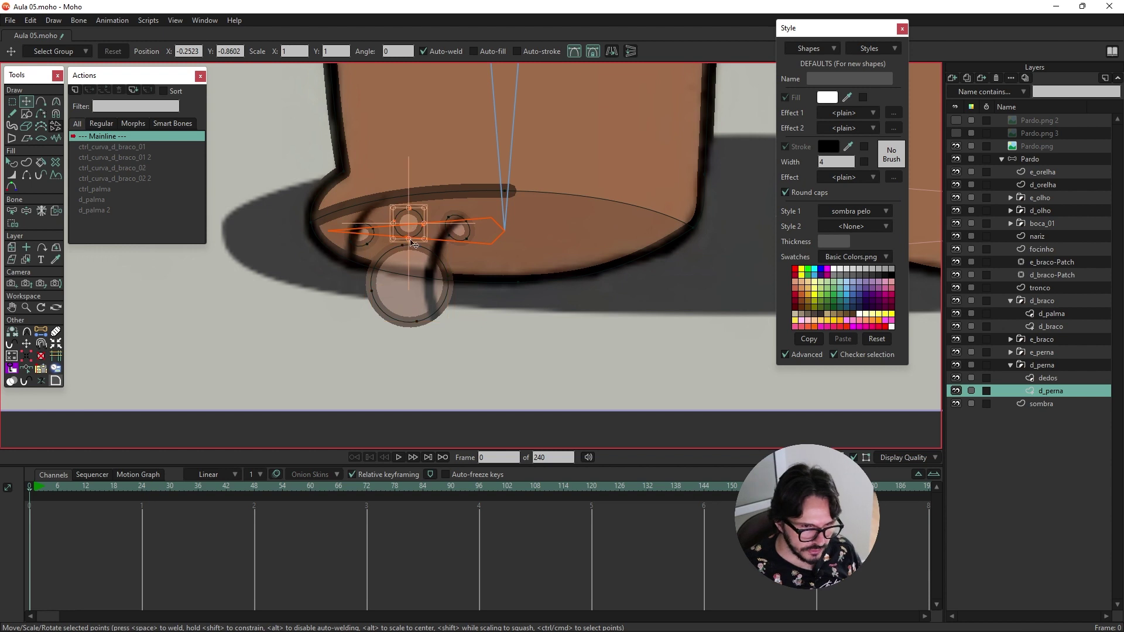
shift+double_click(458, 234)
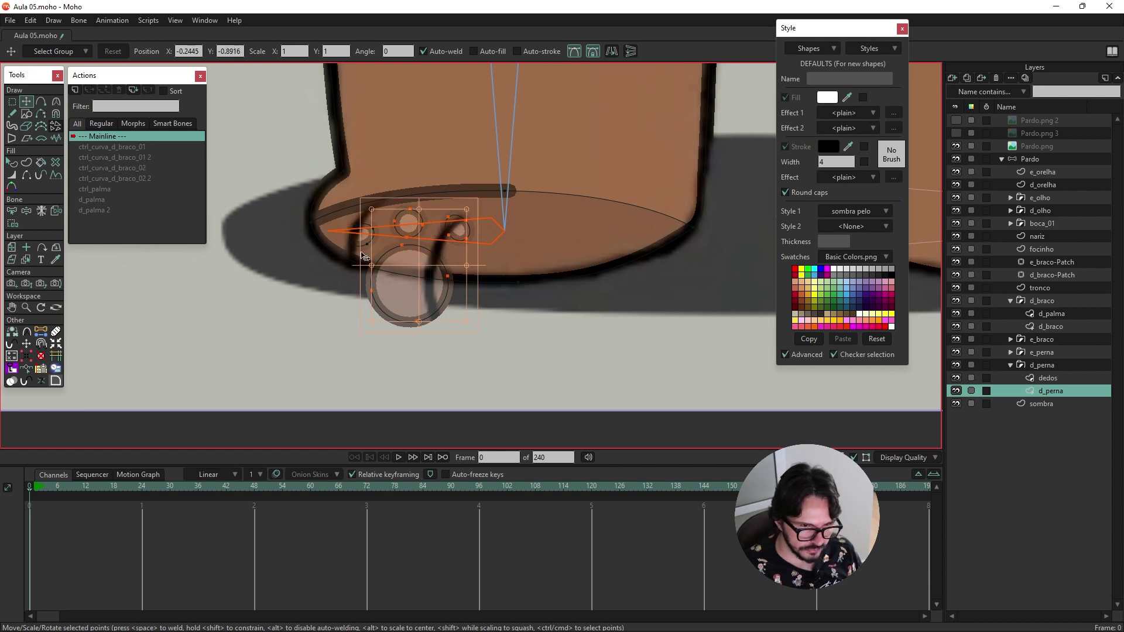
shift+double_click(358, 235)
key(Delete)
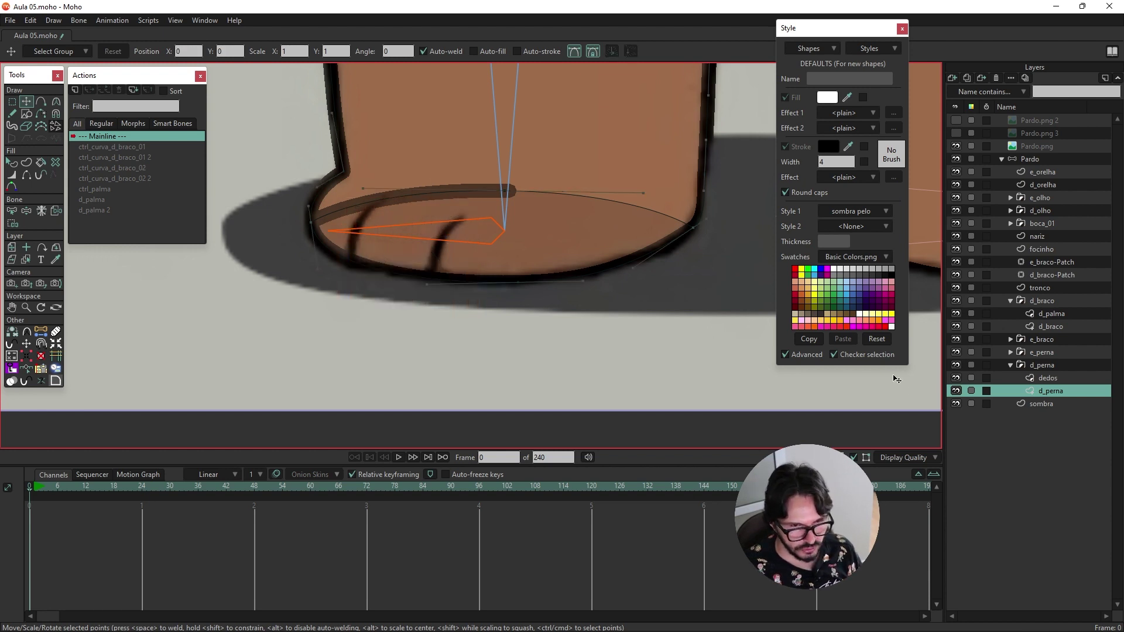
Step: Move the dedos layer's toe pads down below the foot
click(1055, 380)
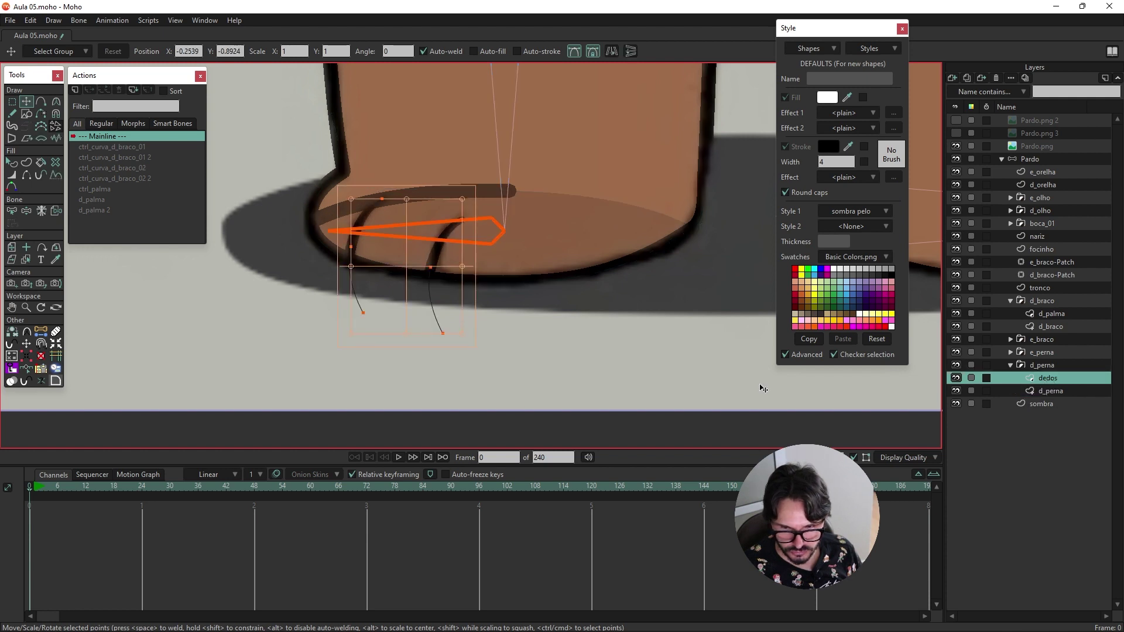
drag(433, 324, 413, 398)
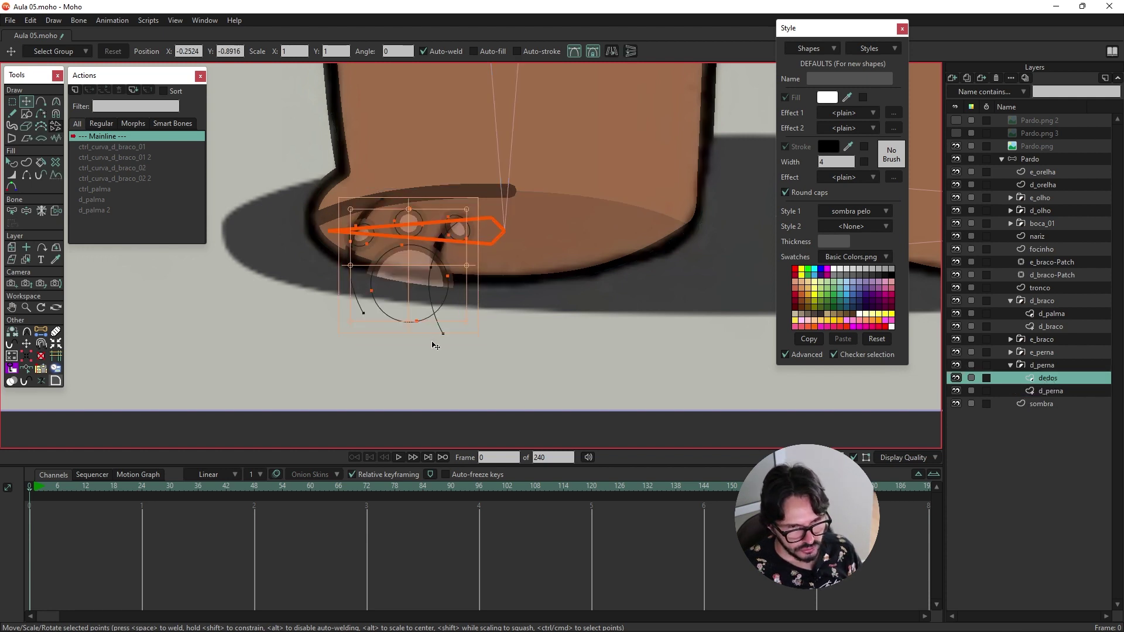
scroll(311, 410, up, 2)
Step: Delete the two dangling toe-line segments and deselect the leg shape
key(d)
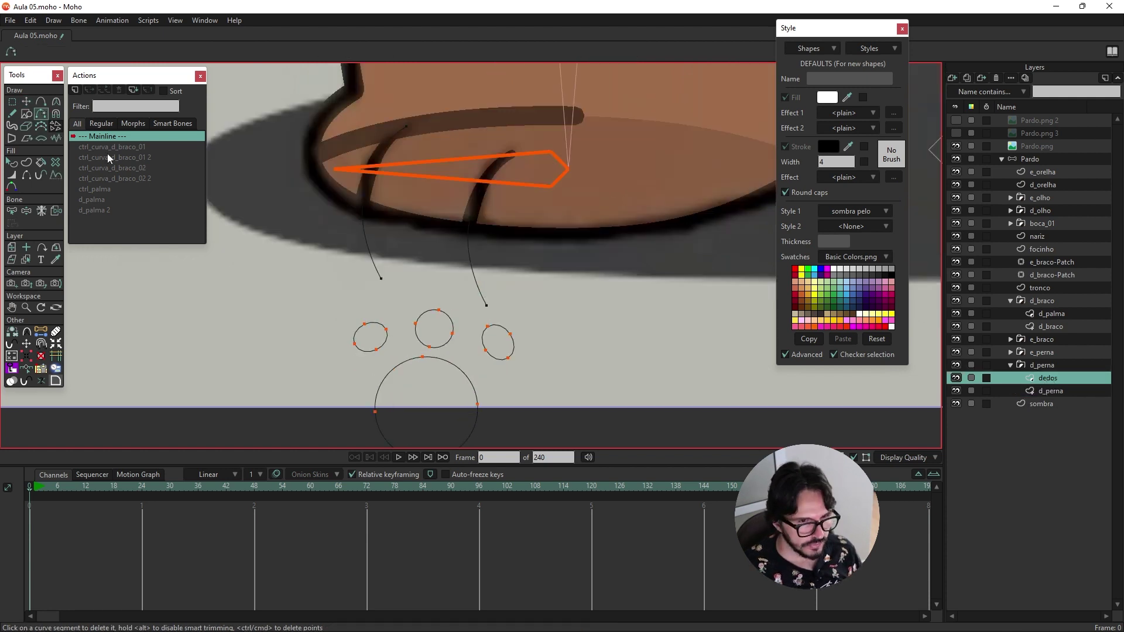
click(373, 256)
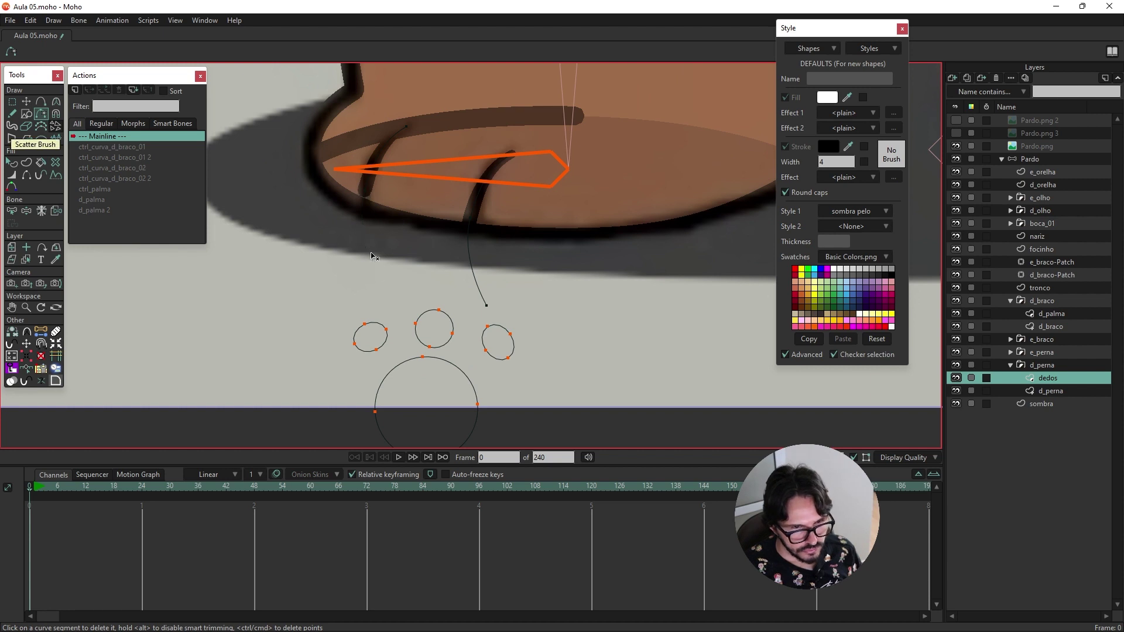
click(476, 283)
click(11, 162)
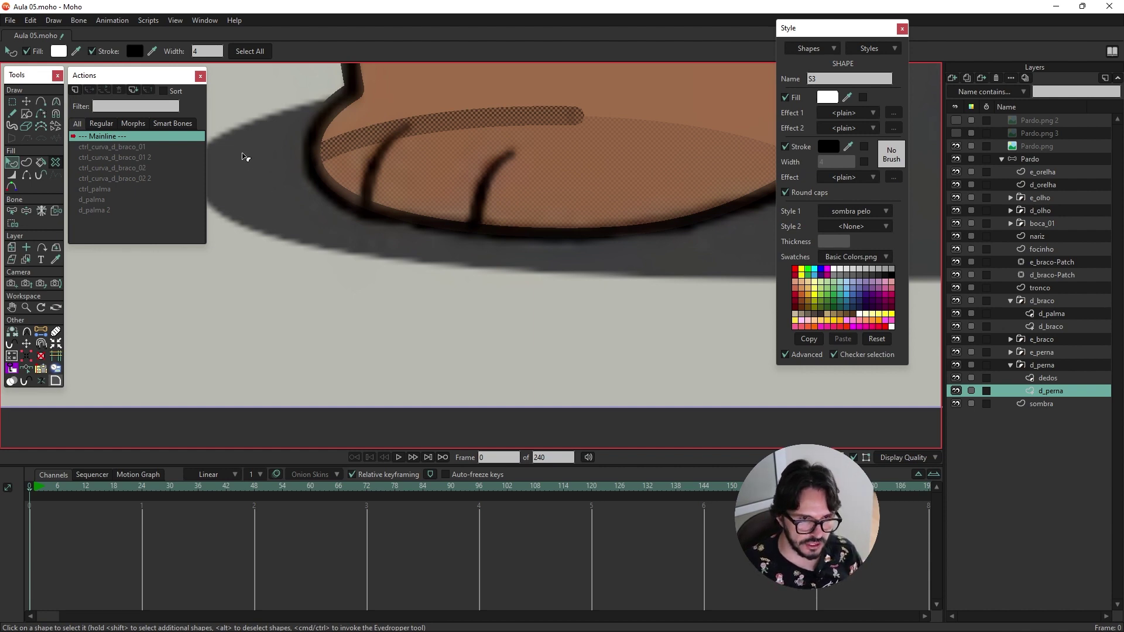
click(245, 157)
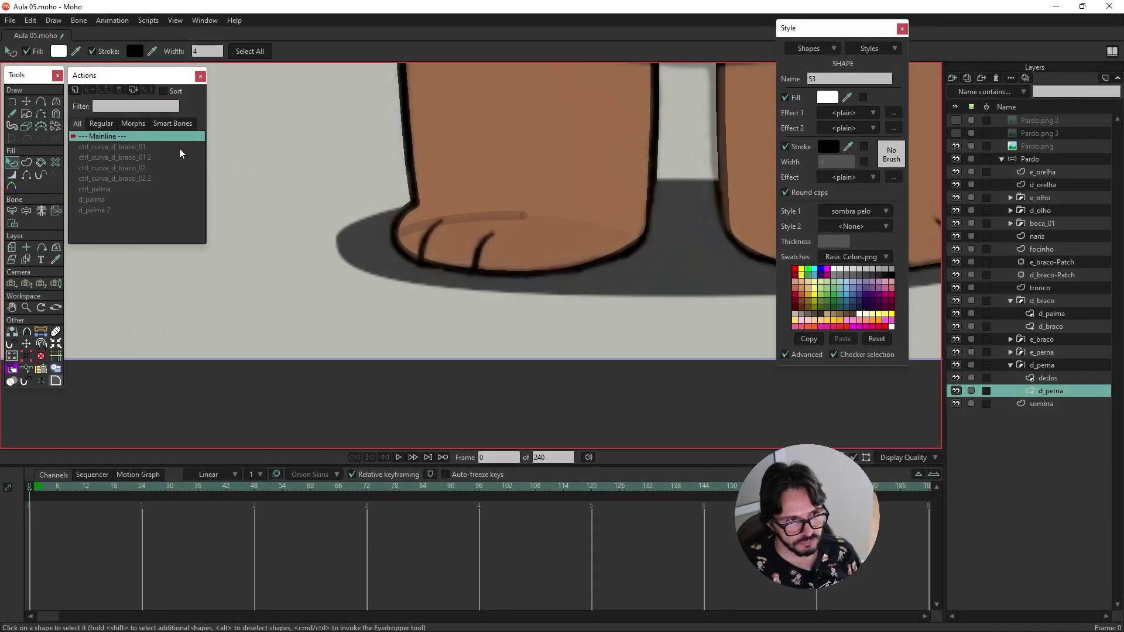
Step: In the Pardo bone layer, draw a new bone up the right foot and reparent it
click(1030, 160)
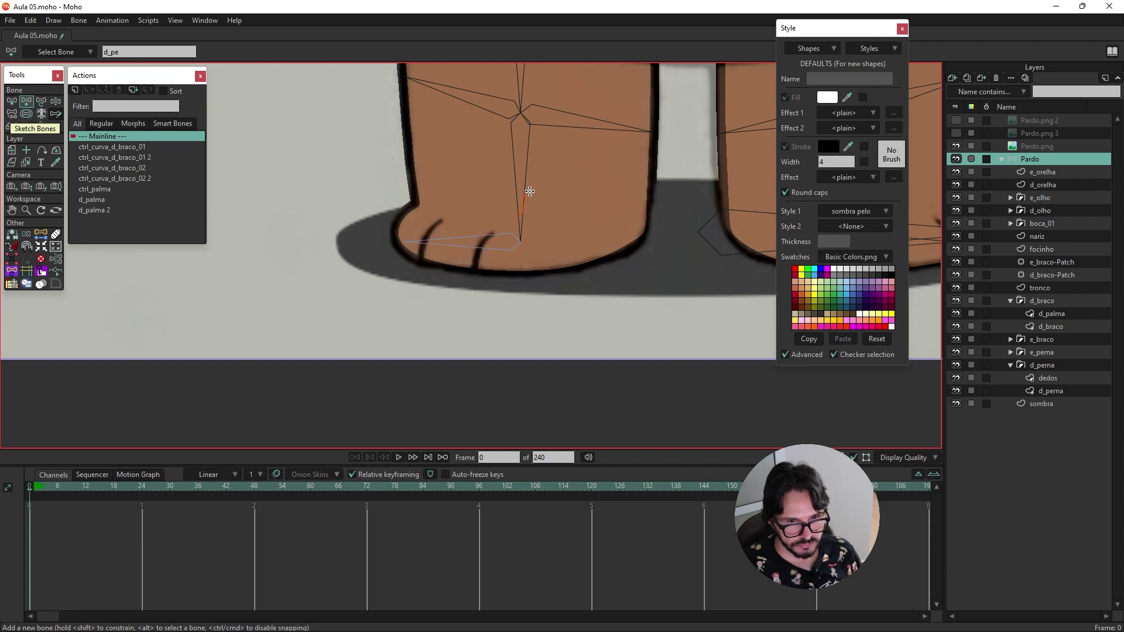
drag(529, 201, 526, 184)
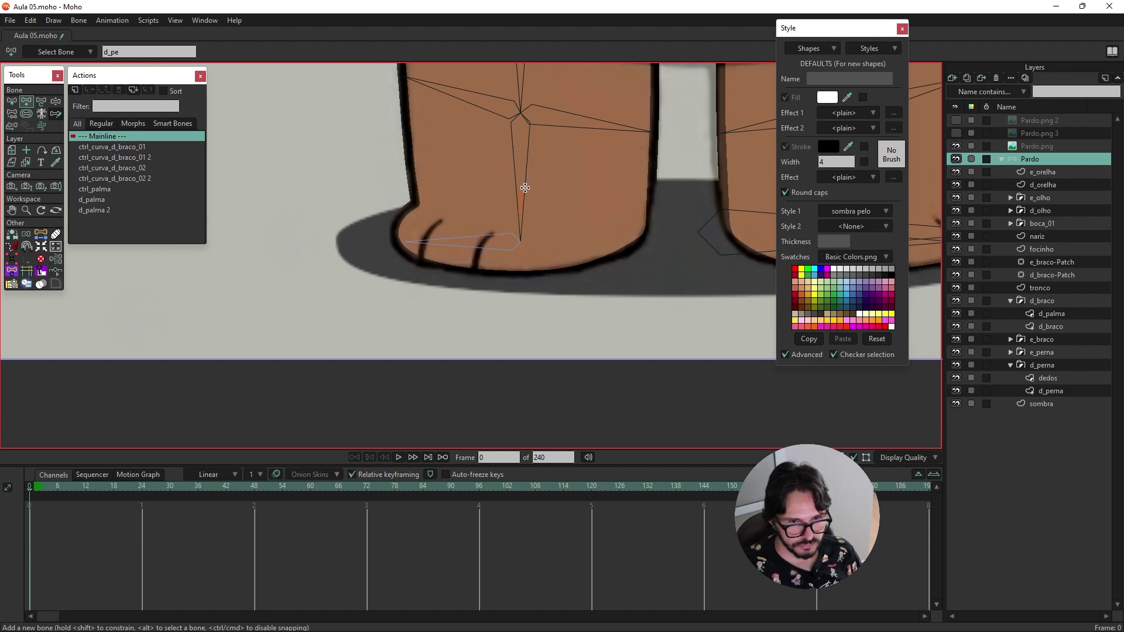
click(526, 187)
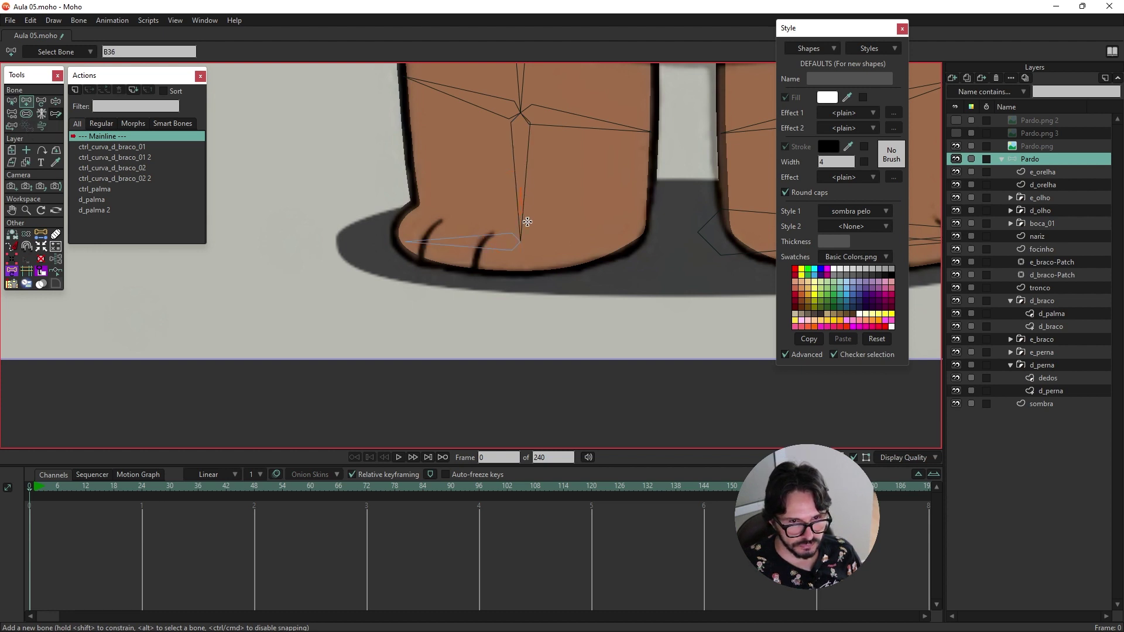
click(12, 115)
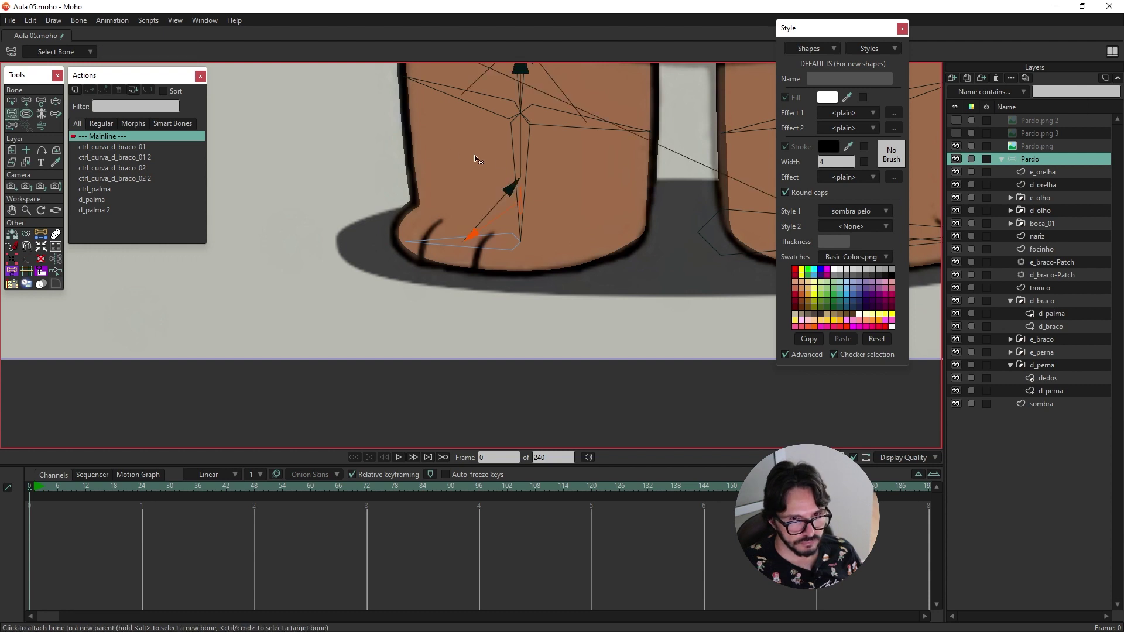
click(522, 206)
click(529, 185)
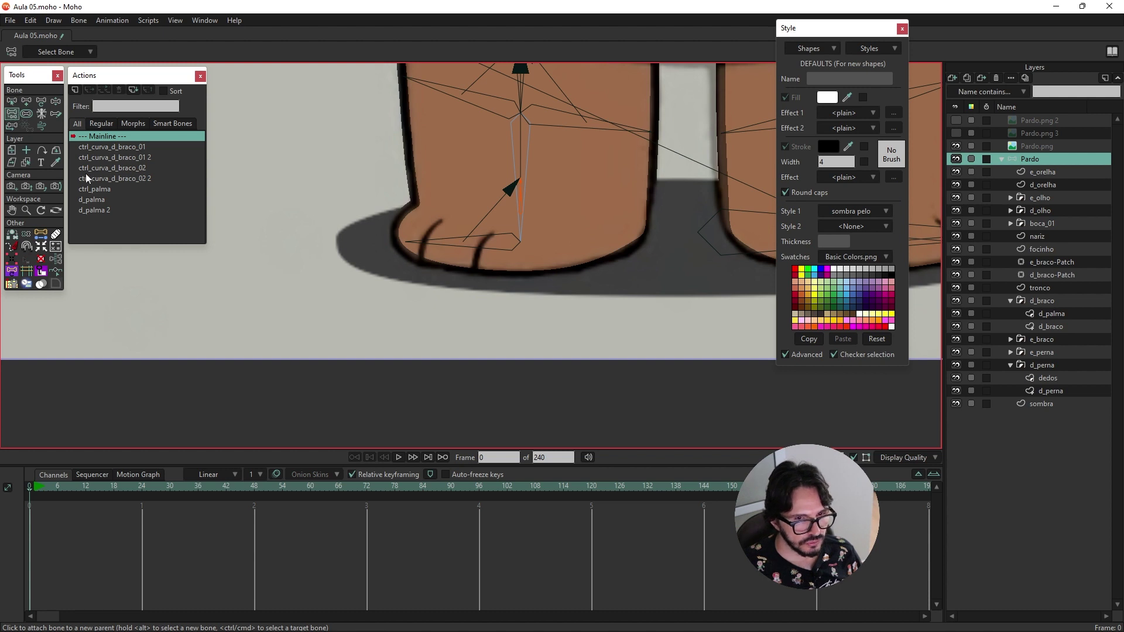
Step: Draw a short bone down from the paw bottom and set its length to 0.0350
key(a)
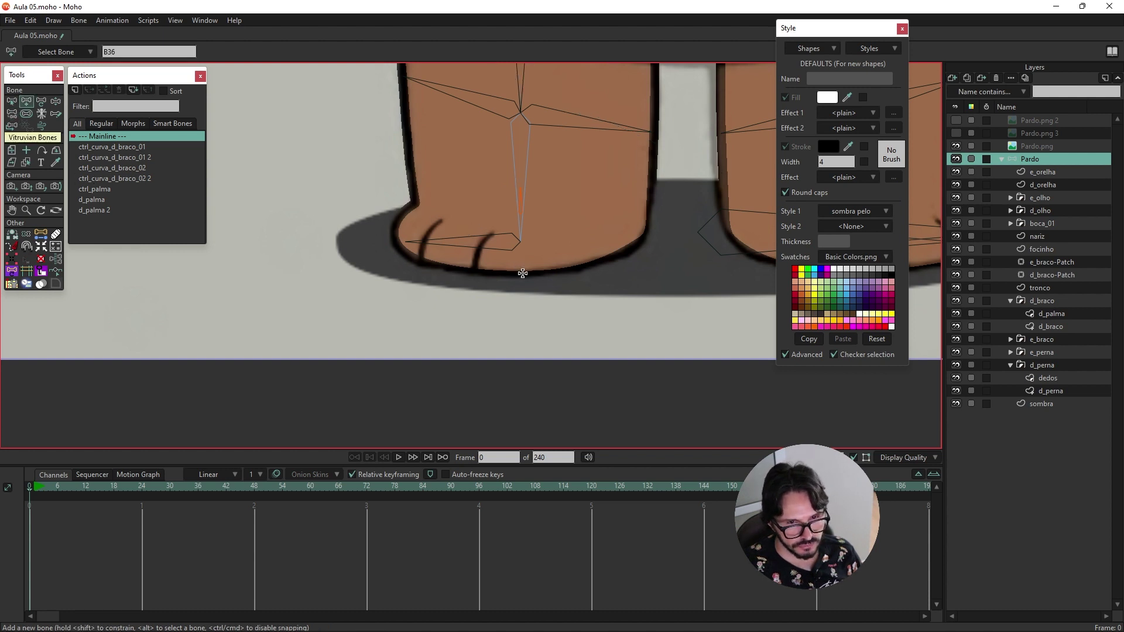
drag(524, 274, 522, 306)
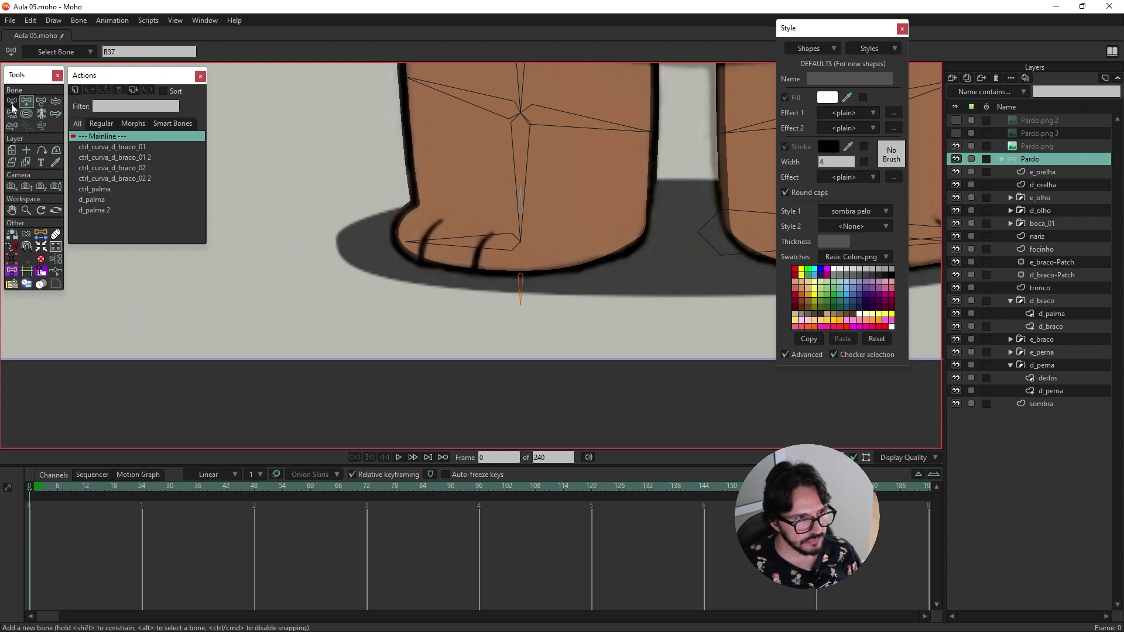
click(41, 101)
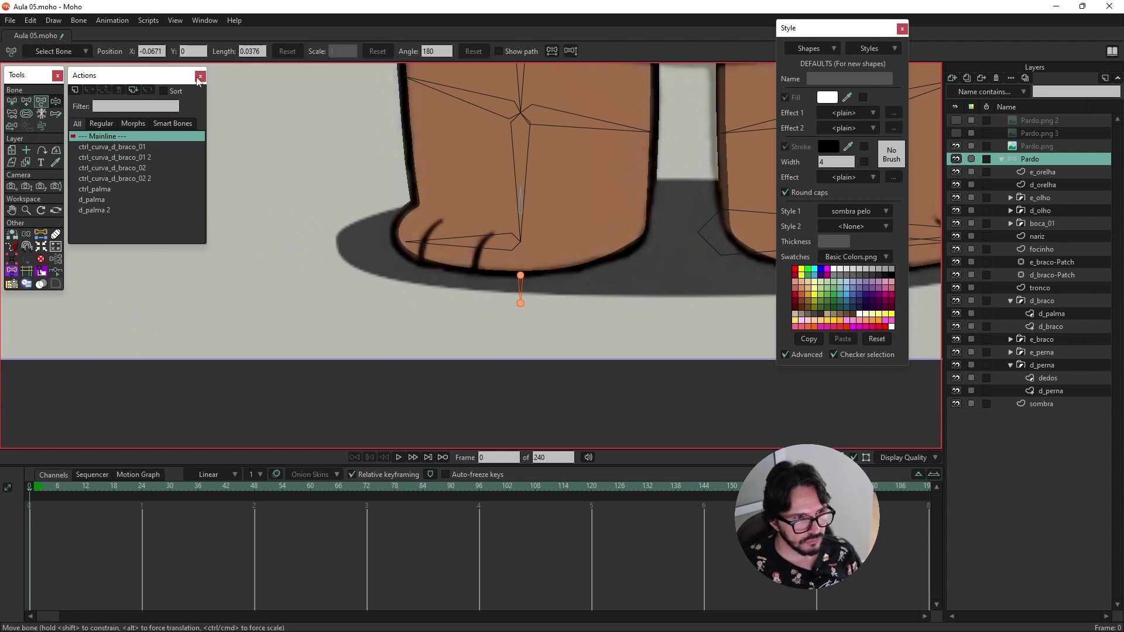
click(260, 52)
text(5)
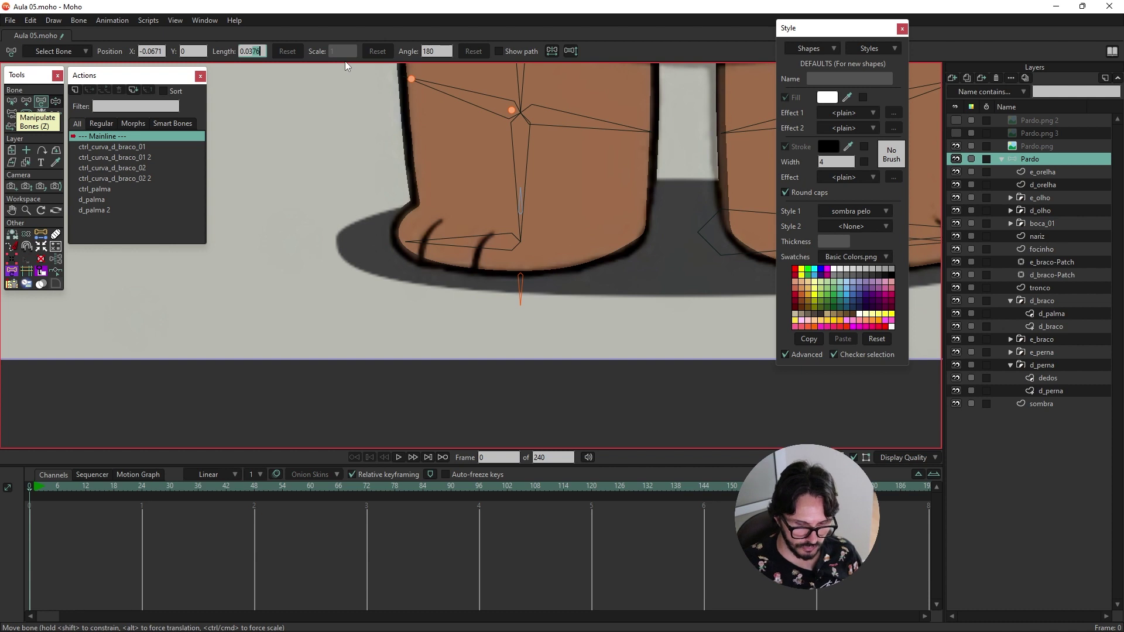
text(0)
key(Return)
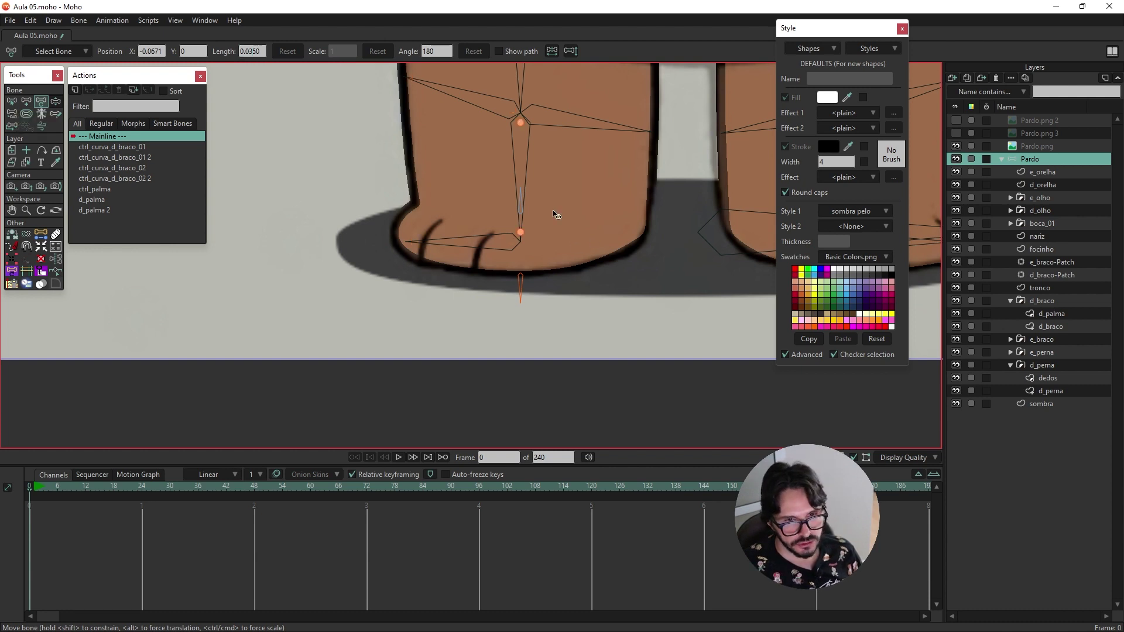
Step: Set the sole bone's length to 0.035 as well
click(521, 206)
click(401, 148)
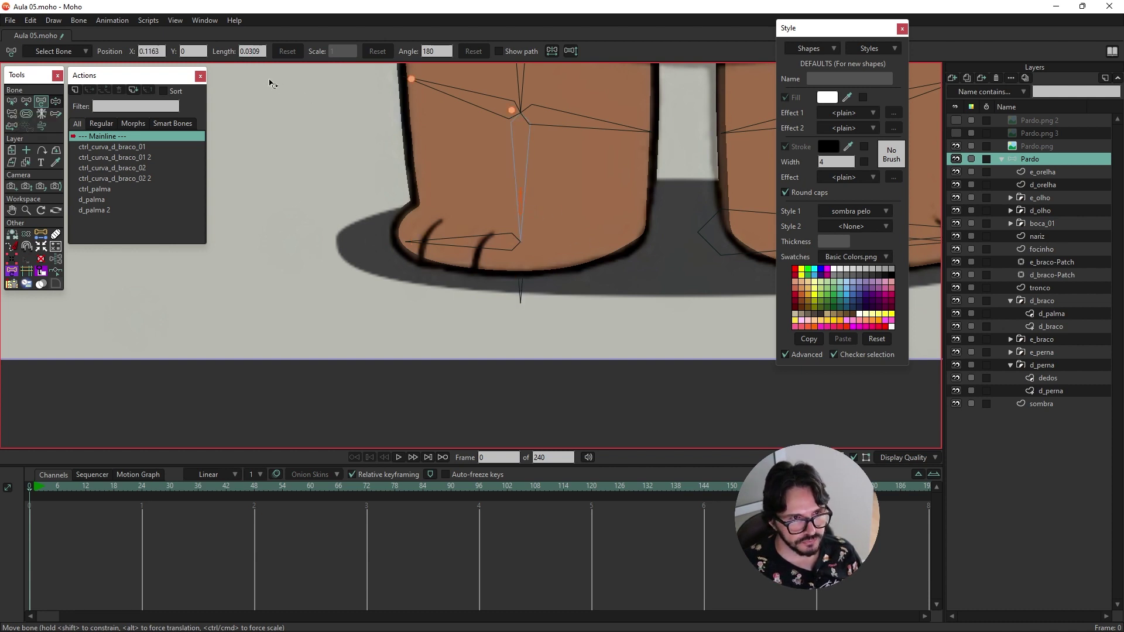
double_click(253, 51)
text(0.035)
key(Return)
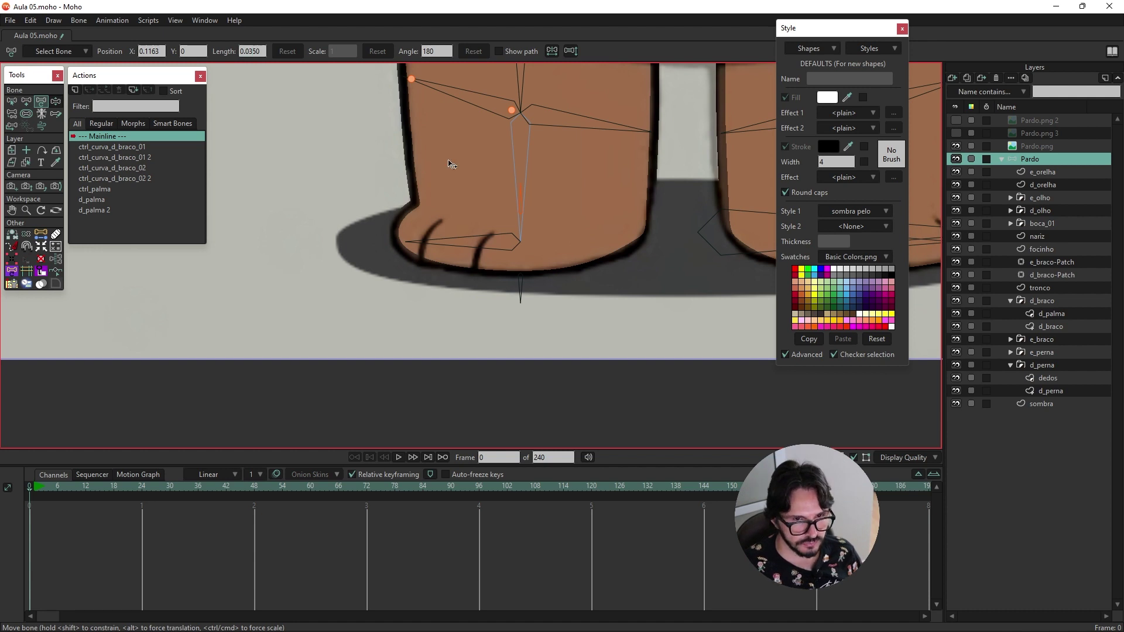
Step: Reparent the small foot bone to the long d_tibia leg bone
click(11, 114)
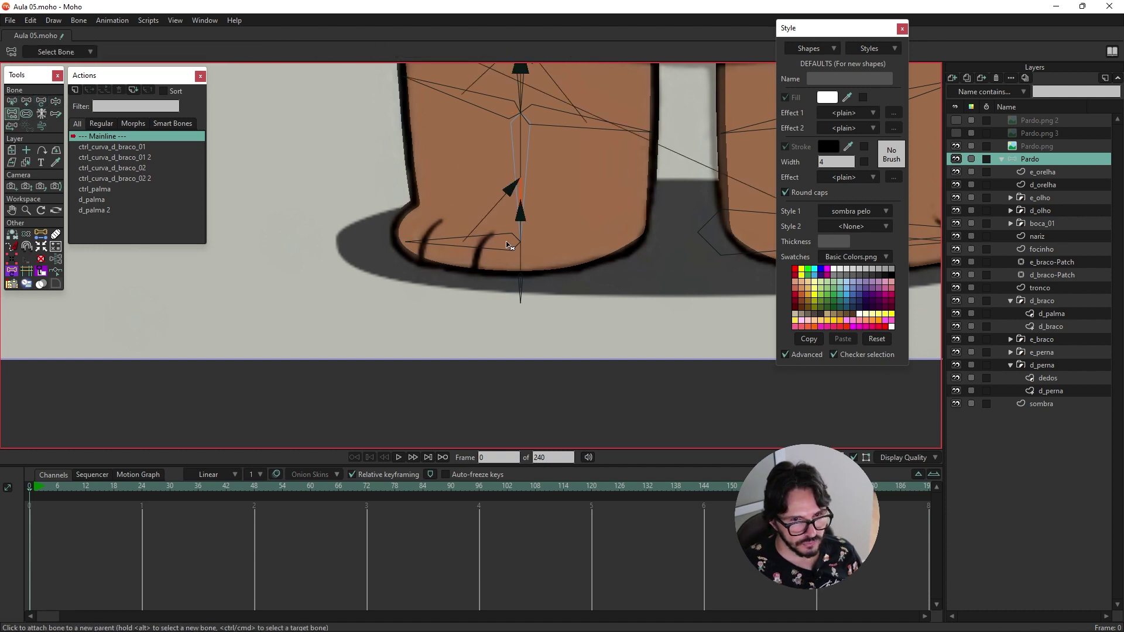
click(523, 286)
click(526, 171)
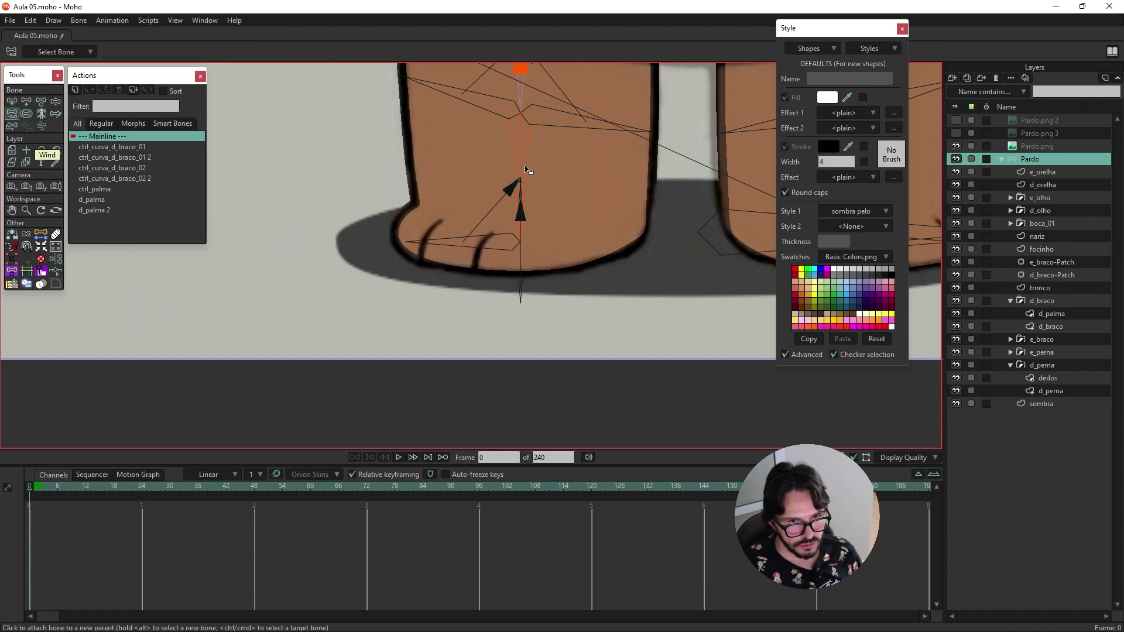
Step: Give bone B36 angle constraints locked at 0 to 0 degrees
key(z)
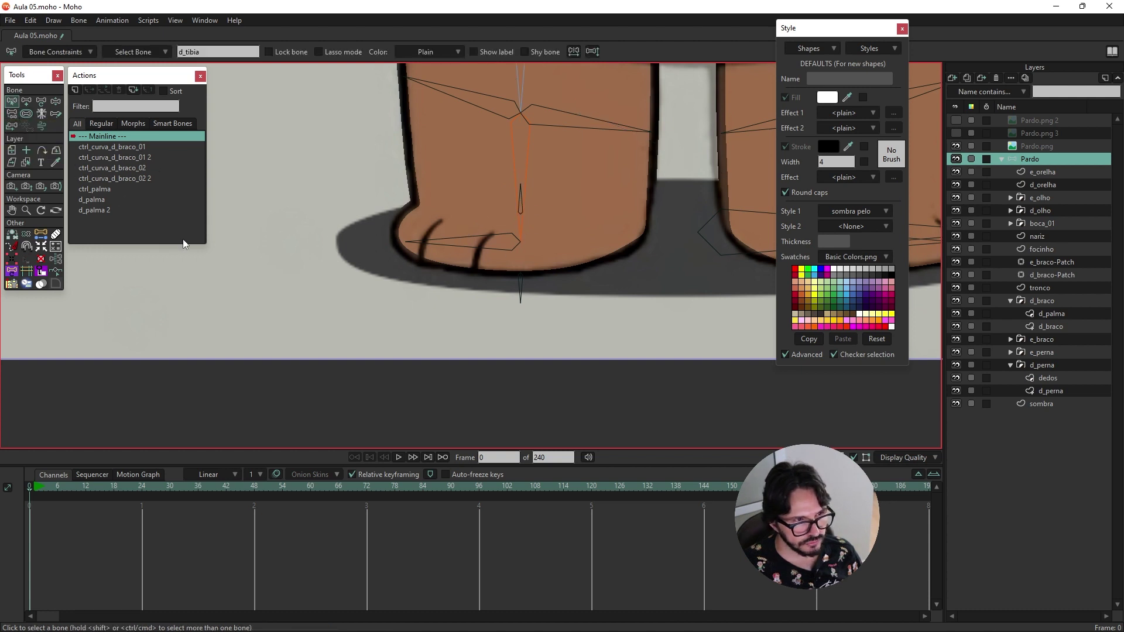
click(522, 204)
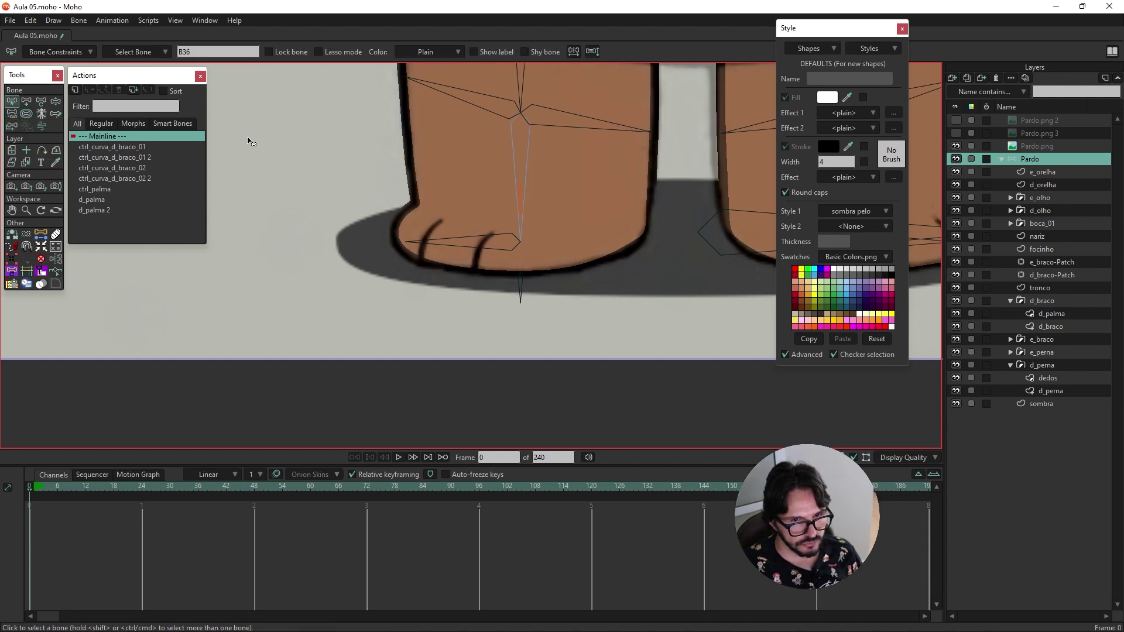
click(68, 52)
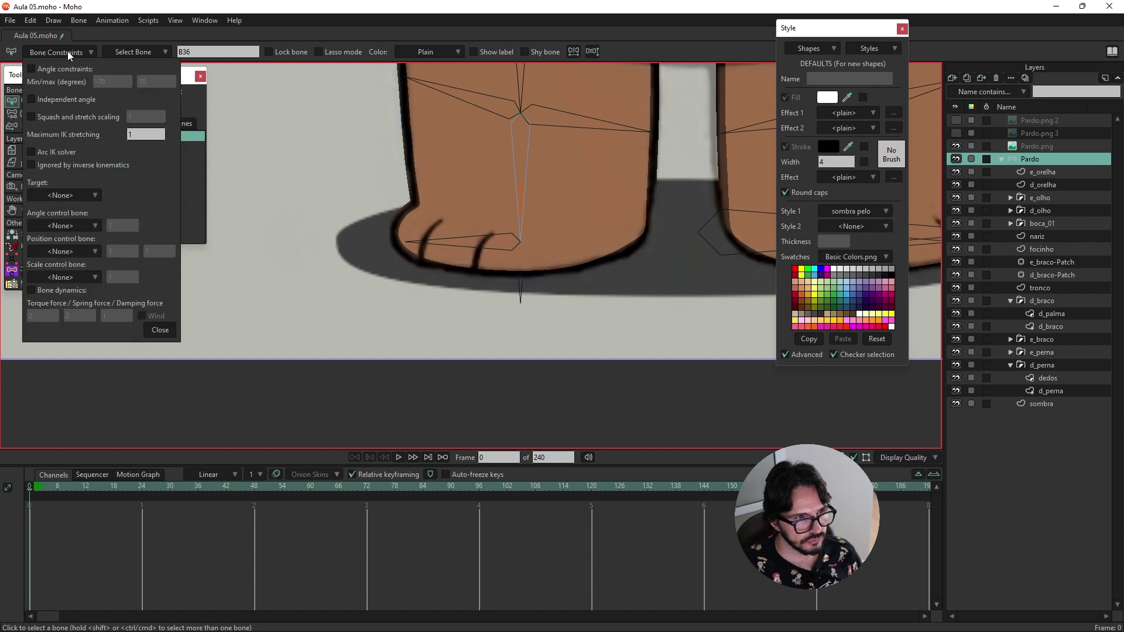
click(51, 69)
double_click(113, 82)
text(0)
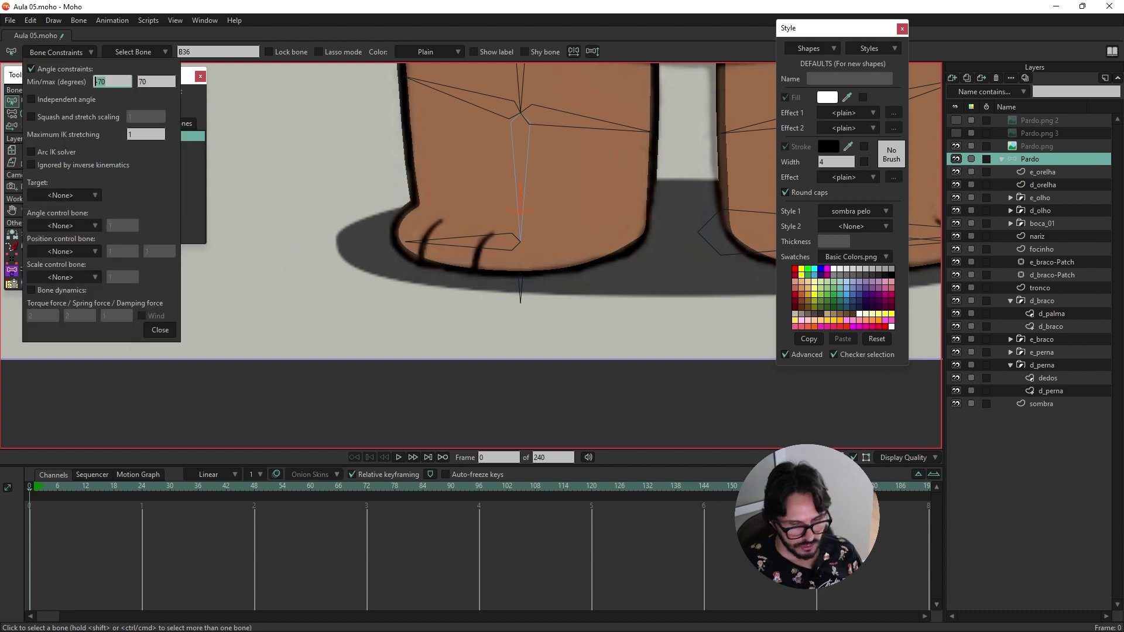
key(Tab)
text(0)
key(Tab)
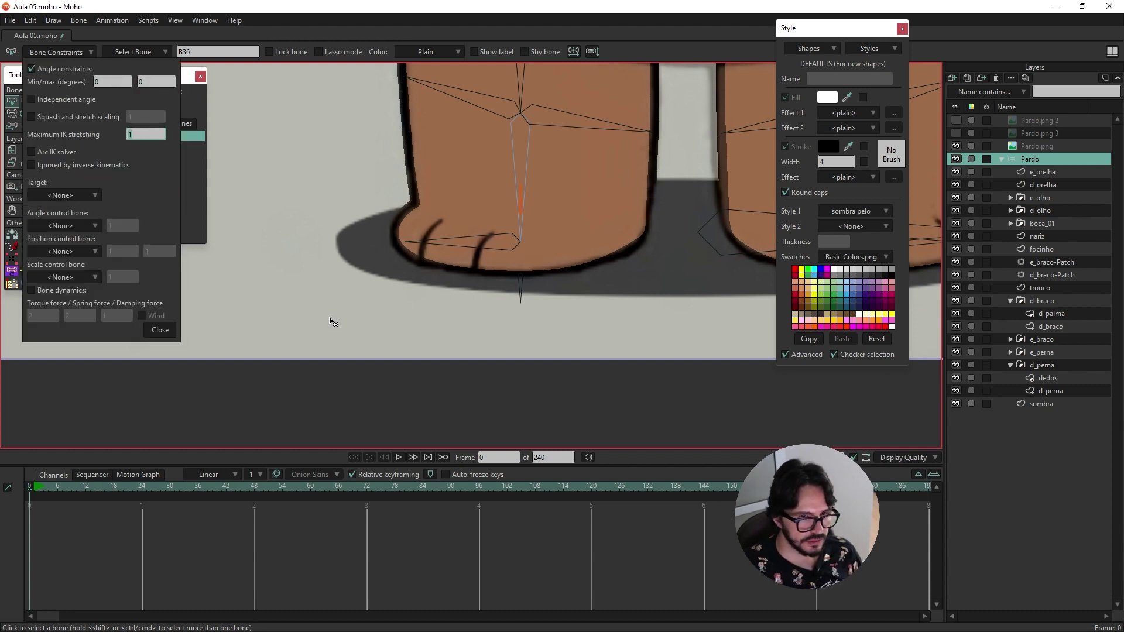
Step: Give bone B37 angle constraints locked at 0 to 0 degrees
click(521, 293)
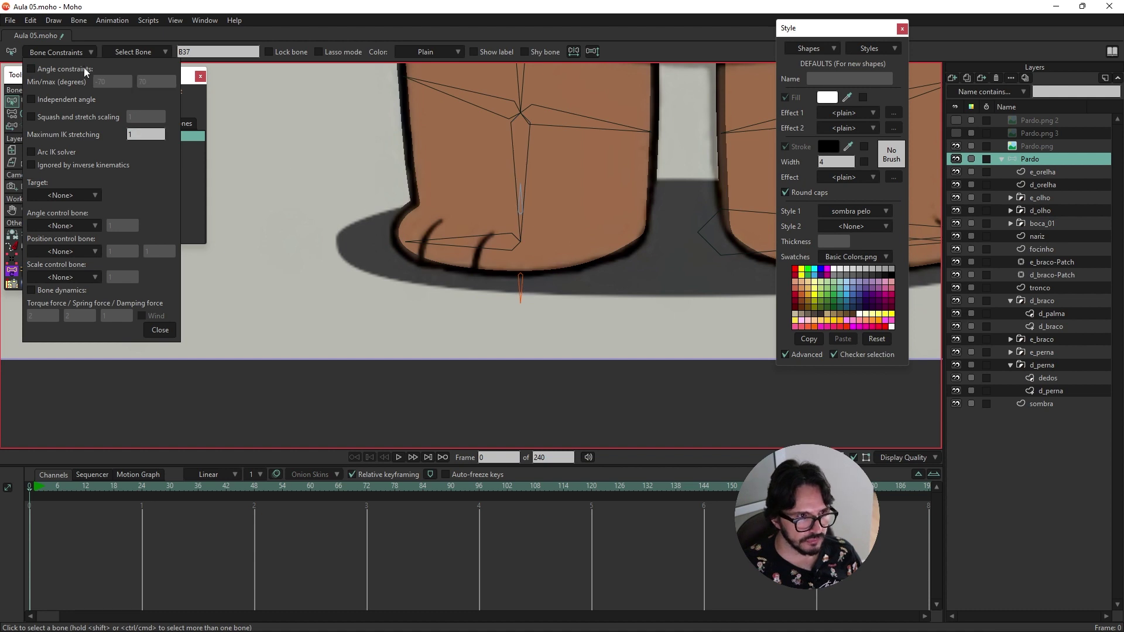
click(83, 68)
double_click(113, 81)
text(0)
key(Tab)
key(Tab)
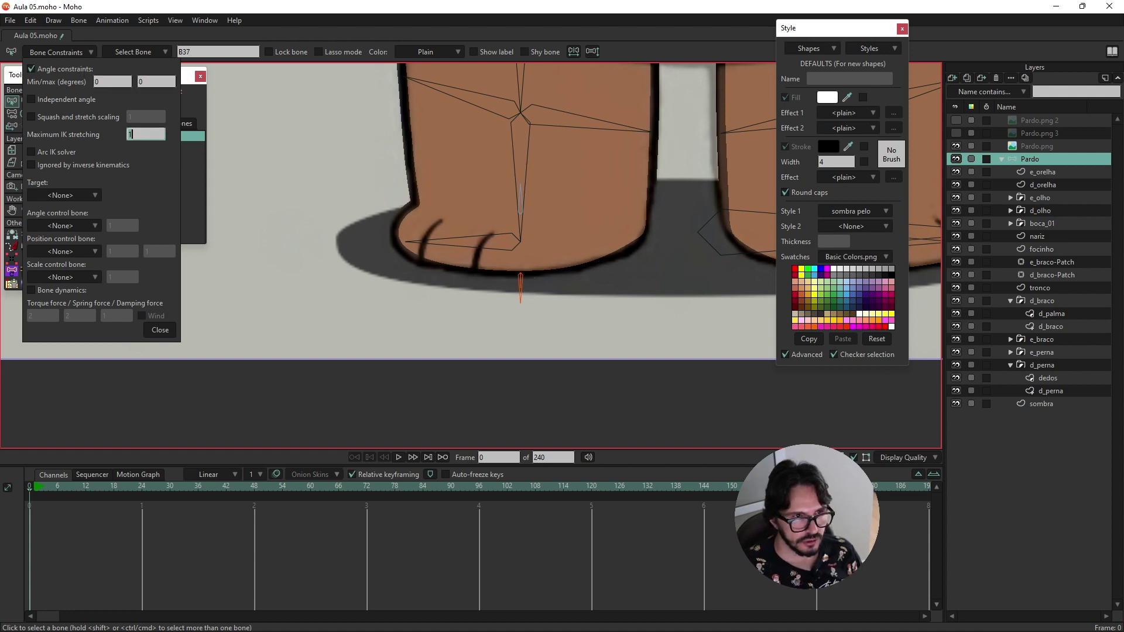
click(160, 330)
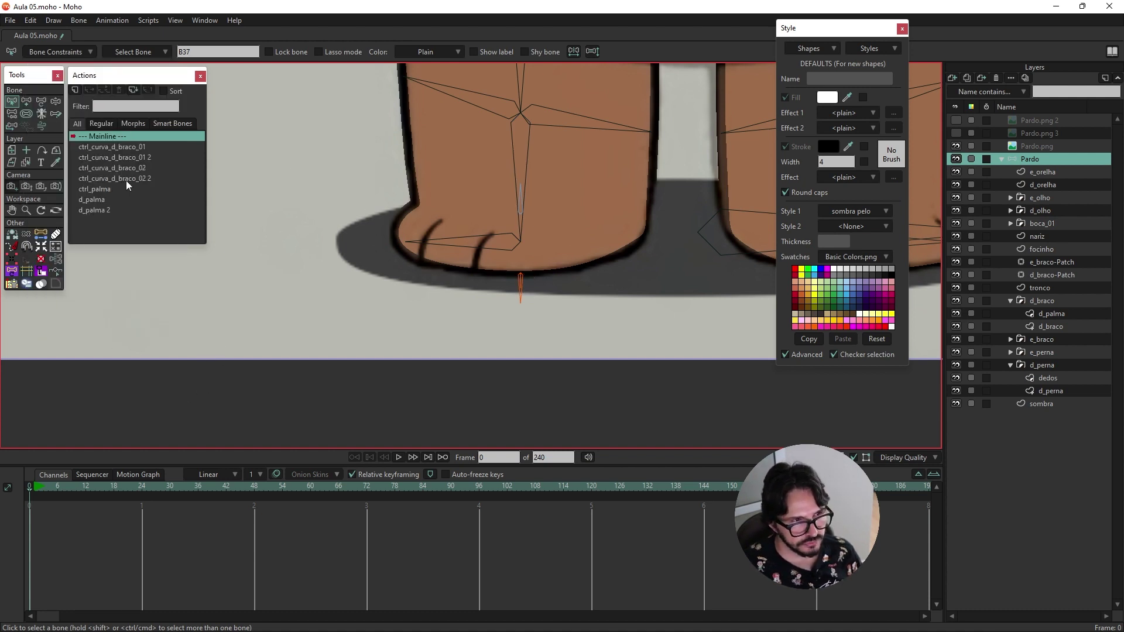
Step: Check the strengths of both foot bones, then select the d_perna leg layer
click(55, 102)
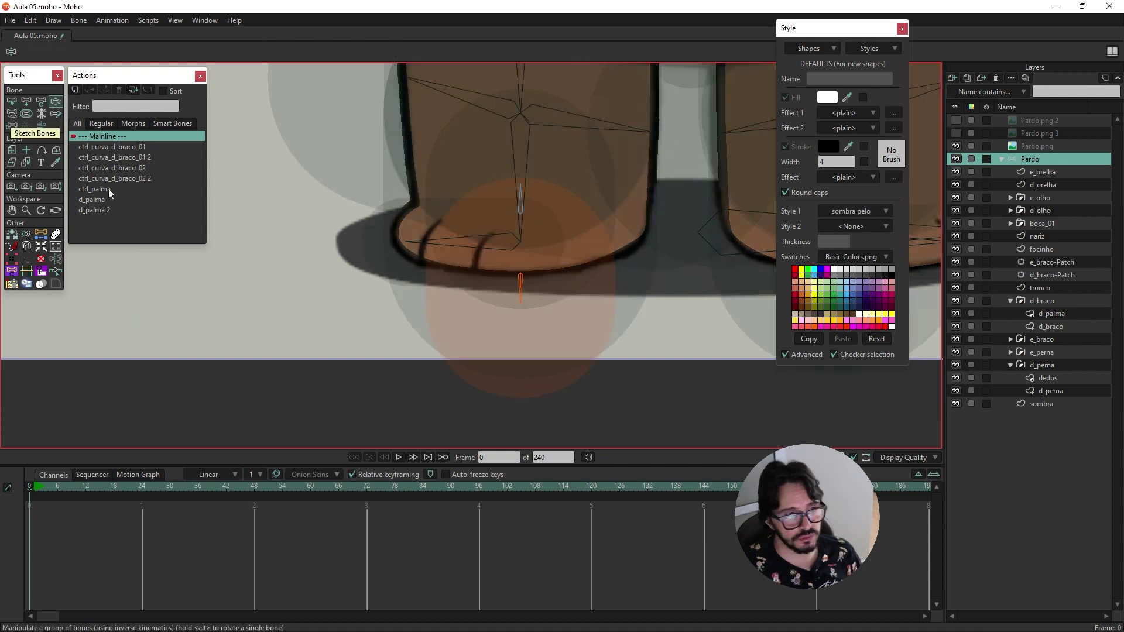
click(26, 114)
click(522, 205)
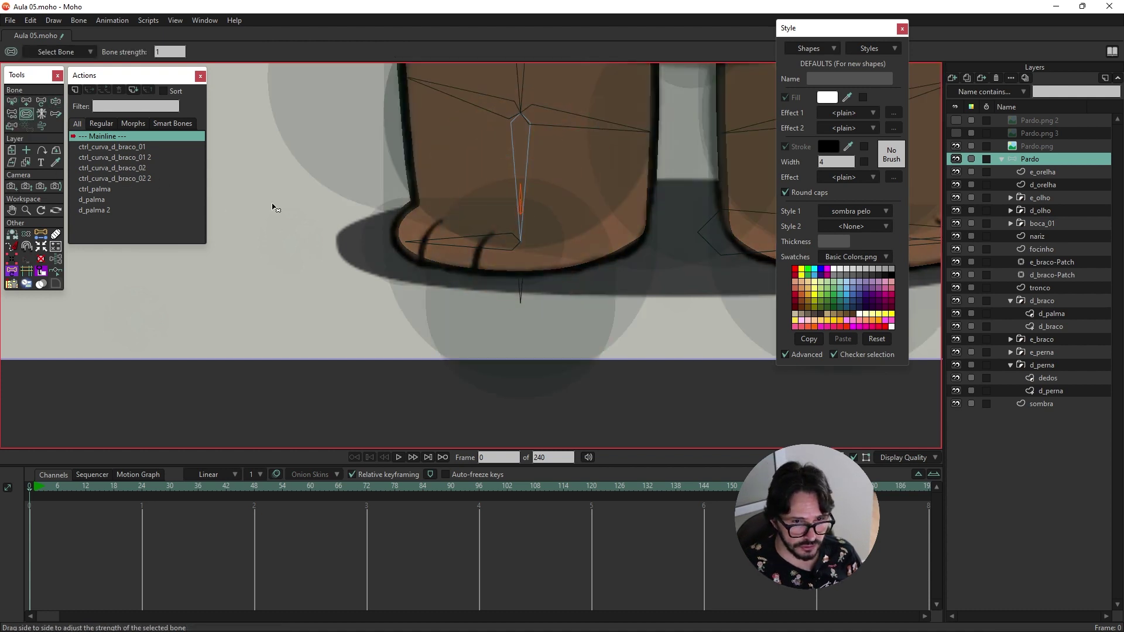
click(520, 291)
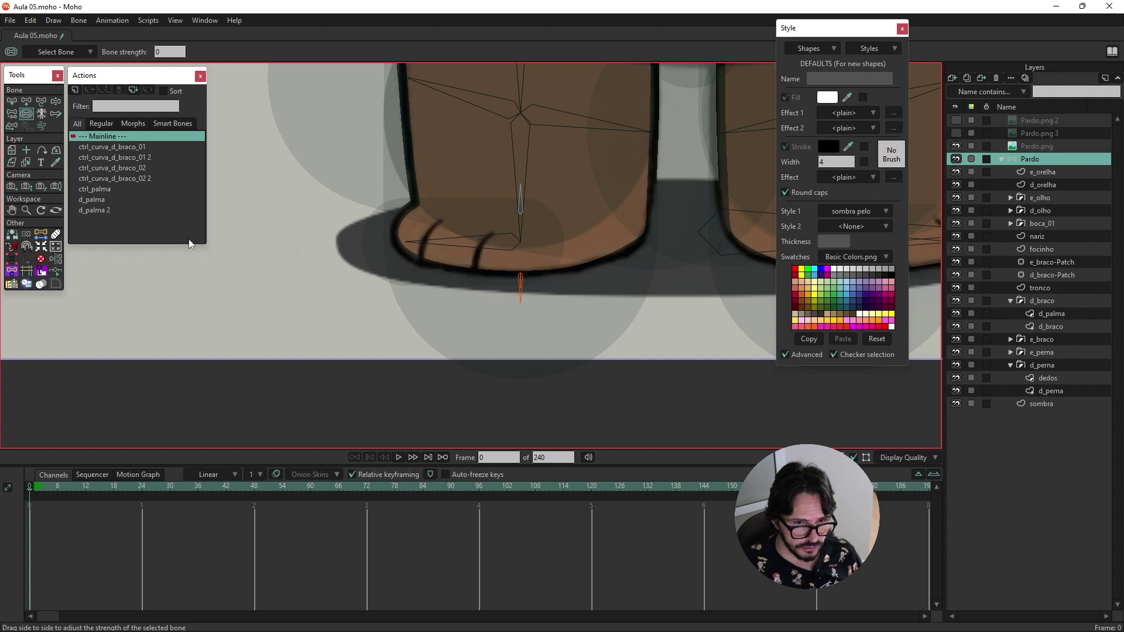
click(13, 102)
scroll(504, 228, up, 1)
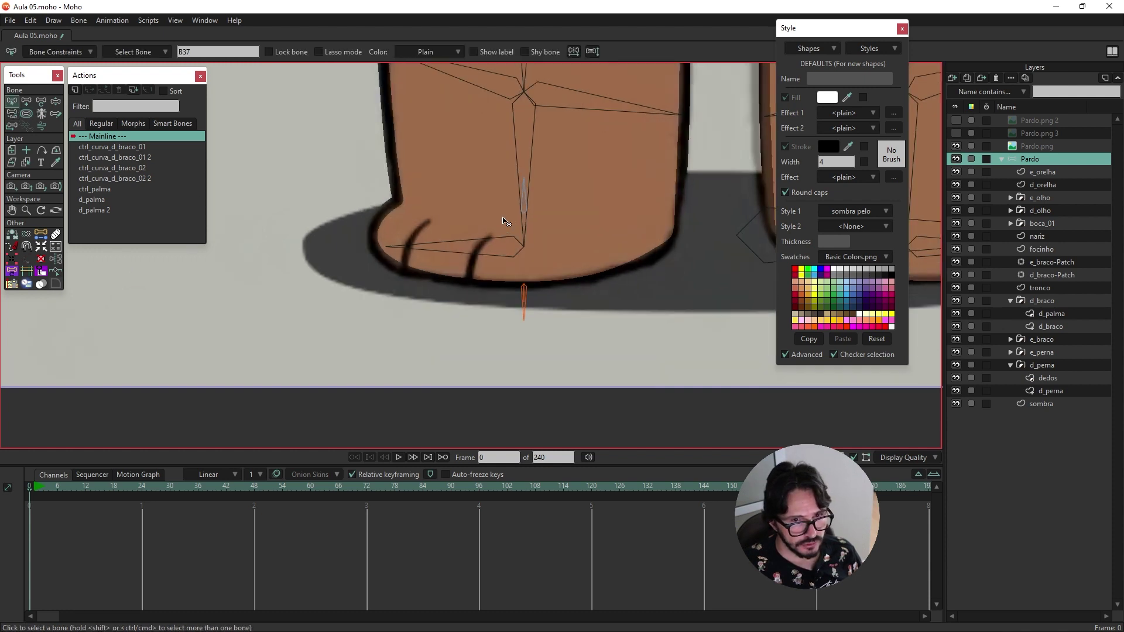
scroll(503, 228, up, 1)
ctrl+alt+click(561, 263)
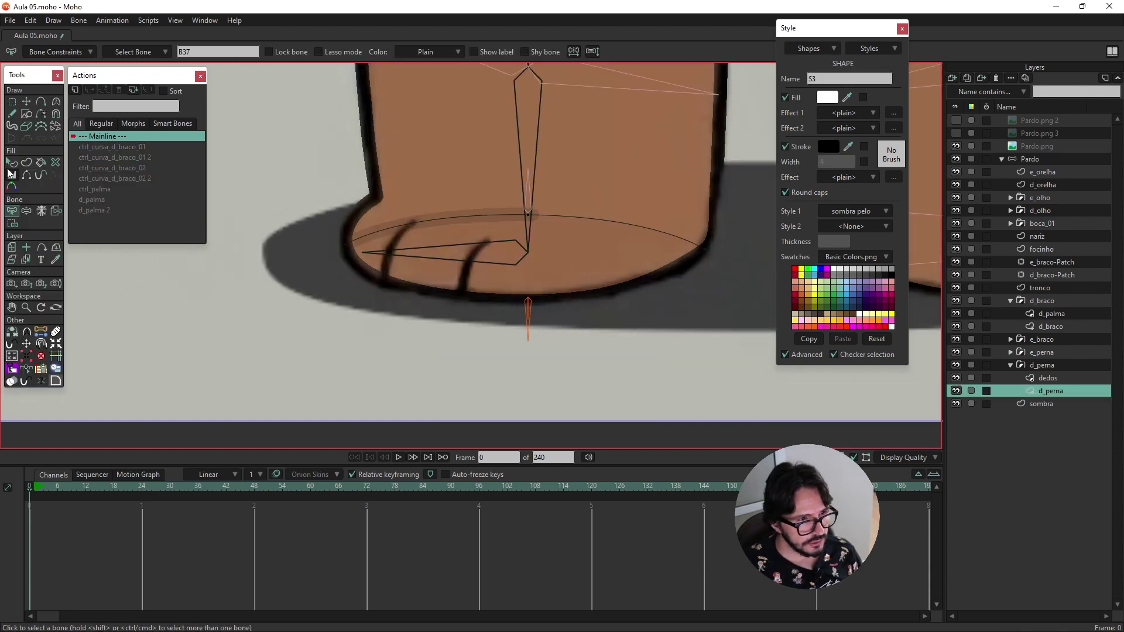
click(12, 224)
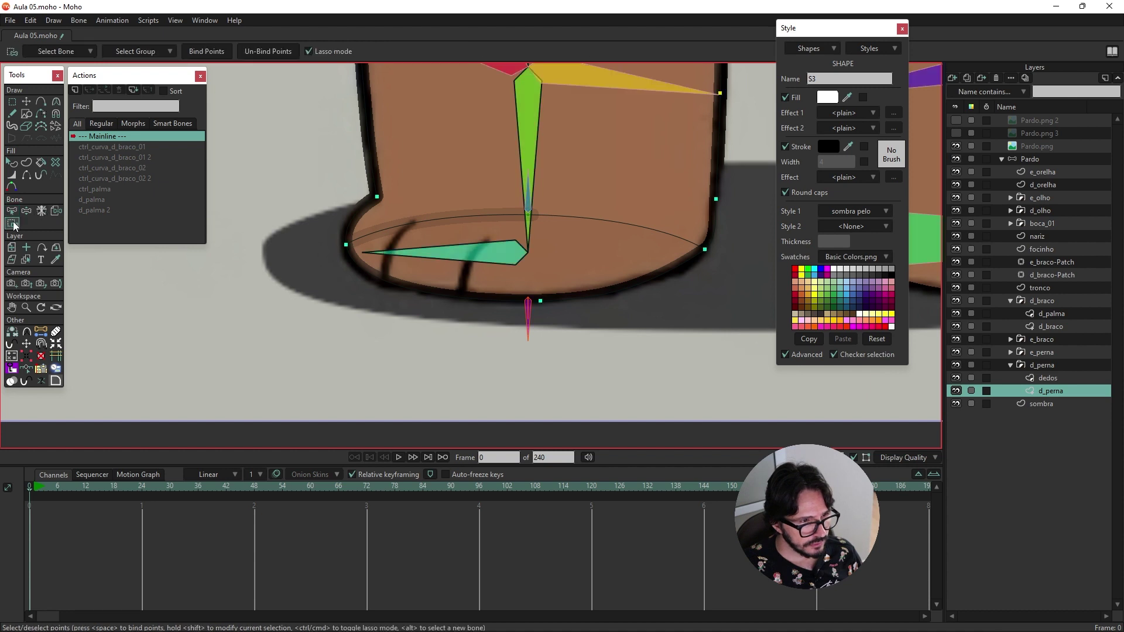
click(529, 220)
scroll(531, 220, up, 2)
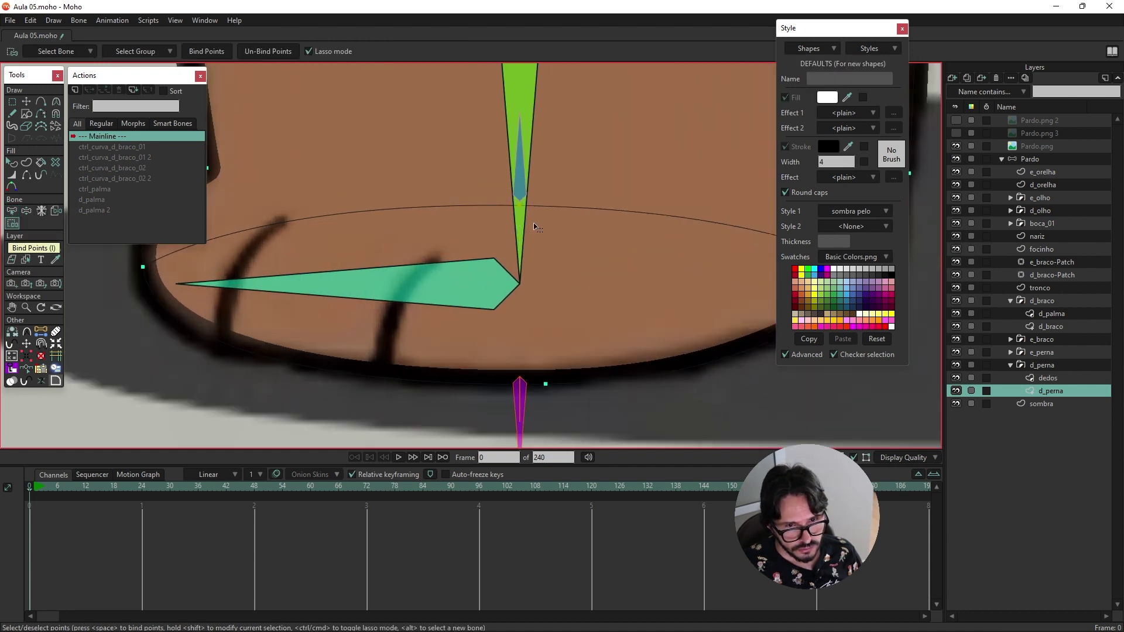
scroll(527, 225, up, 1)
scroll(527, 225, down, 1)
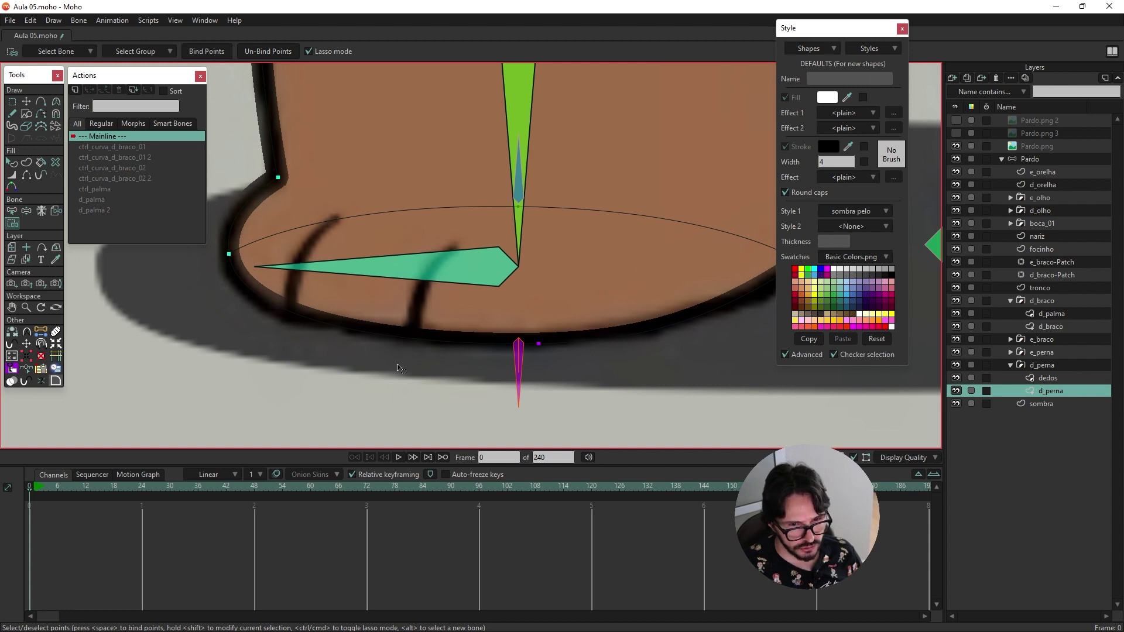
click(25, 101)
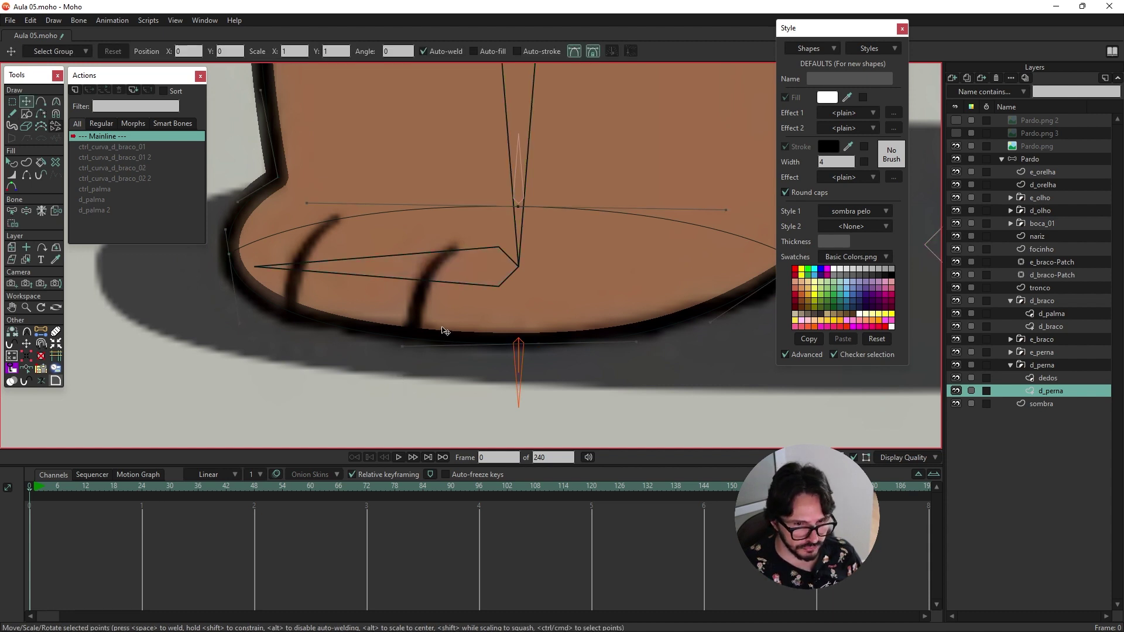
Step: Drag the sole's bottom point to reshape the foot outline, then go to frame 1 on the Pardo layer
drag(538, 346, 523, 342)
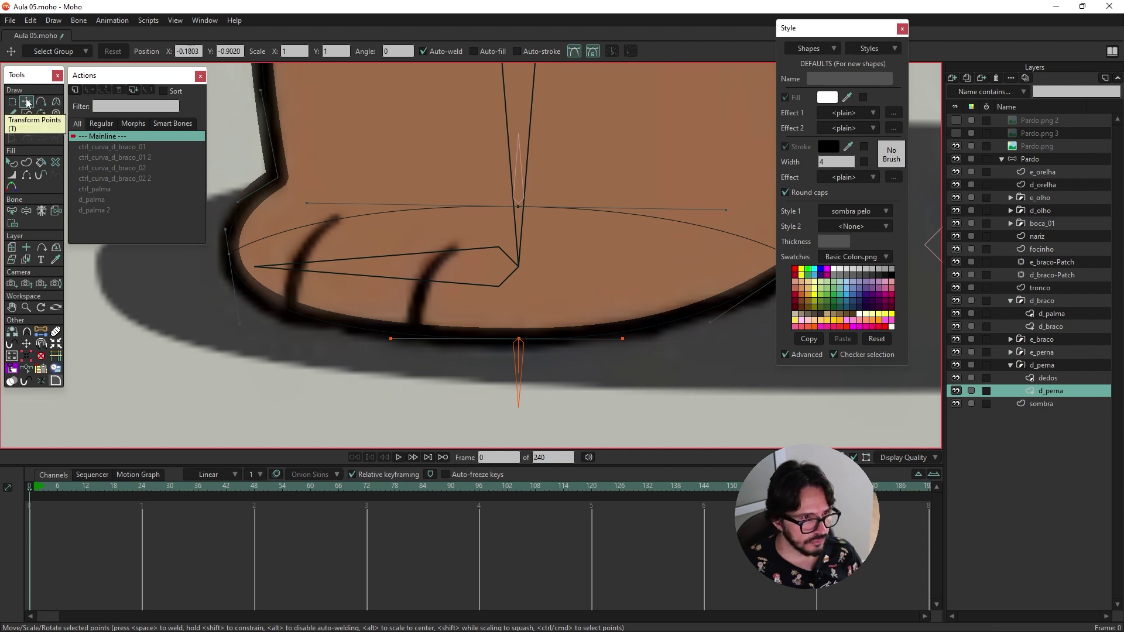
click(26, 212)
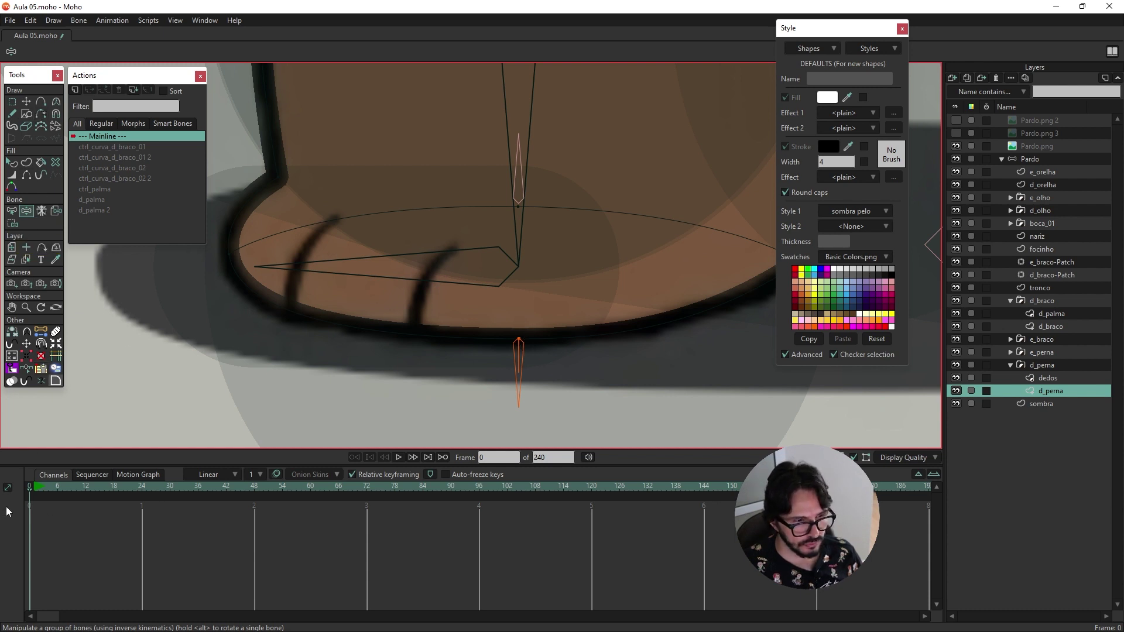
click(33, 490)
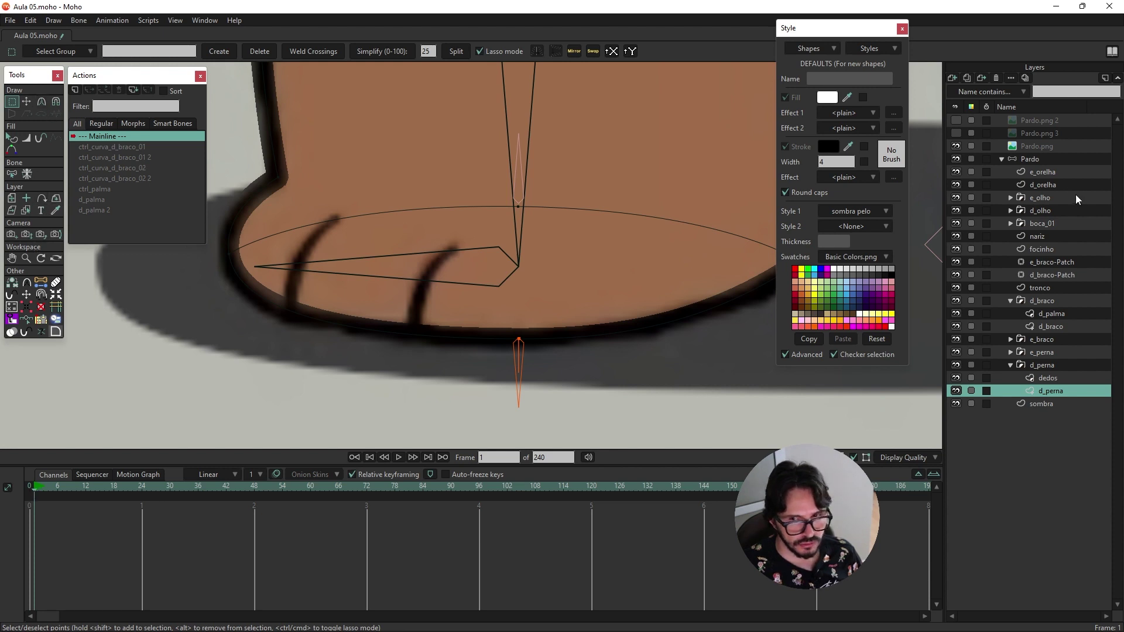
click(1057, 159)
Step: Drag the sole control bone to test the foot, then attach it to a new parent bone
click(26, 100)
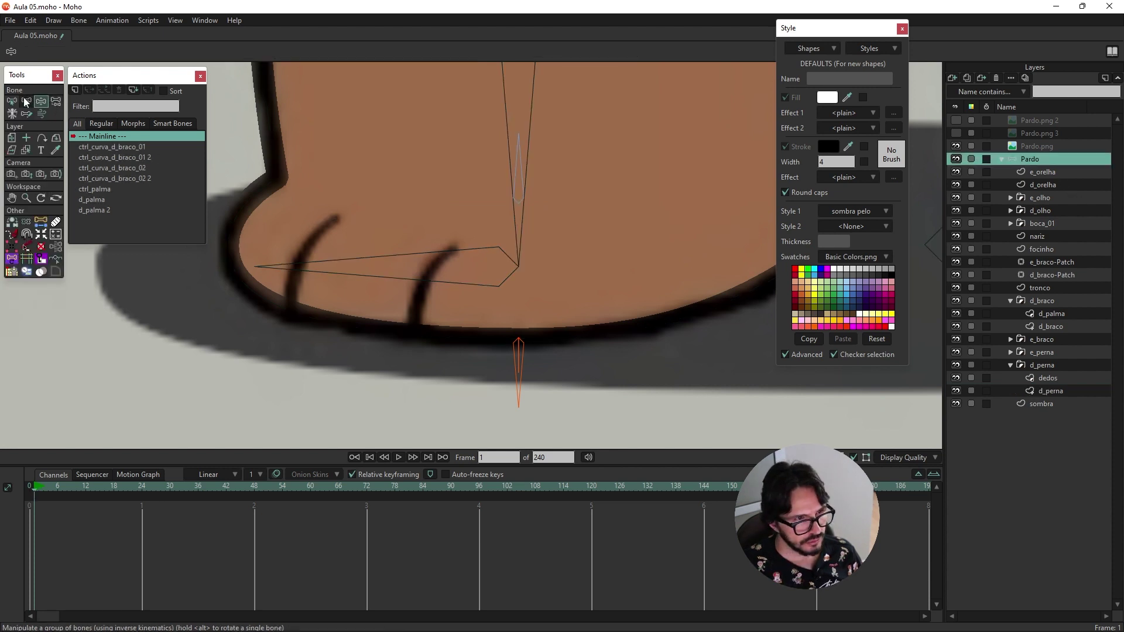
mouse_move(521, 348)
mouse_down()
mouse_move(529, 251)
mouse_move(505, 252)
mouse_move(524, 227)
mouse_move(520, 263)
mouse_move(520, 208)
mouse_move(511, 299)
mouse_move(520, 203)
mouse_move(522, 220)
mouse_move(556, 245)
mouse_move(479, 341)
mouse_move(519, 375)
mouse_up()
click(41, 101)
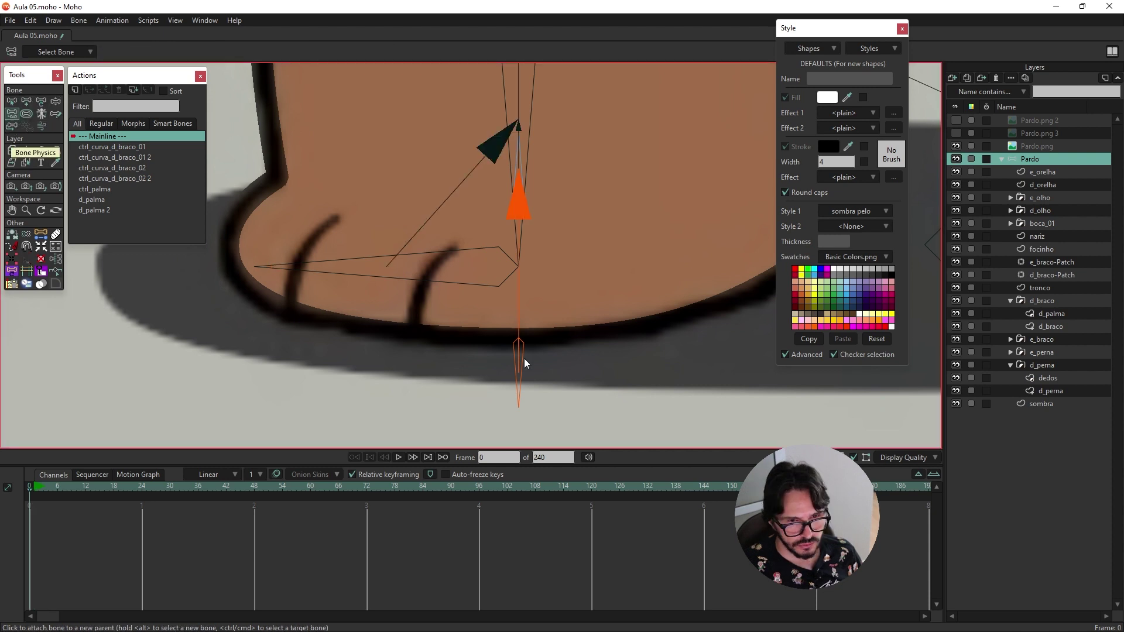
click(529, 146)
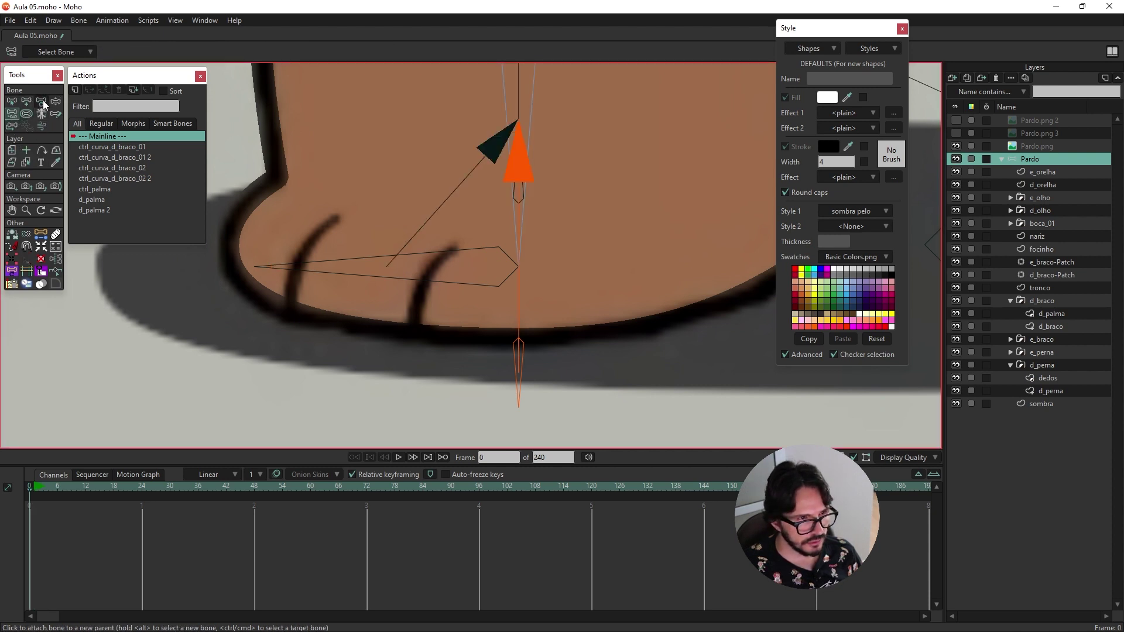
Step: Pull the bone down to test the shadow deformation, then place it up inside the paw
key(t)
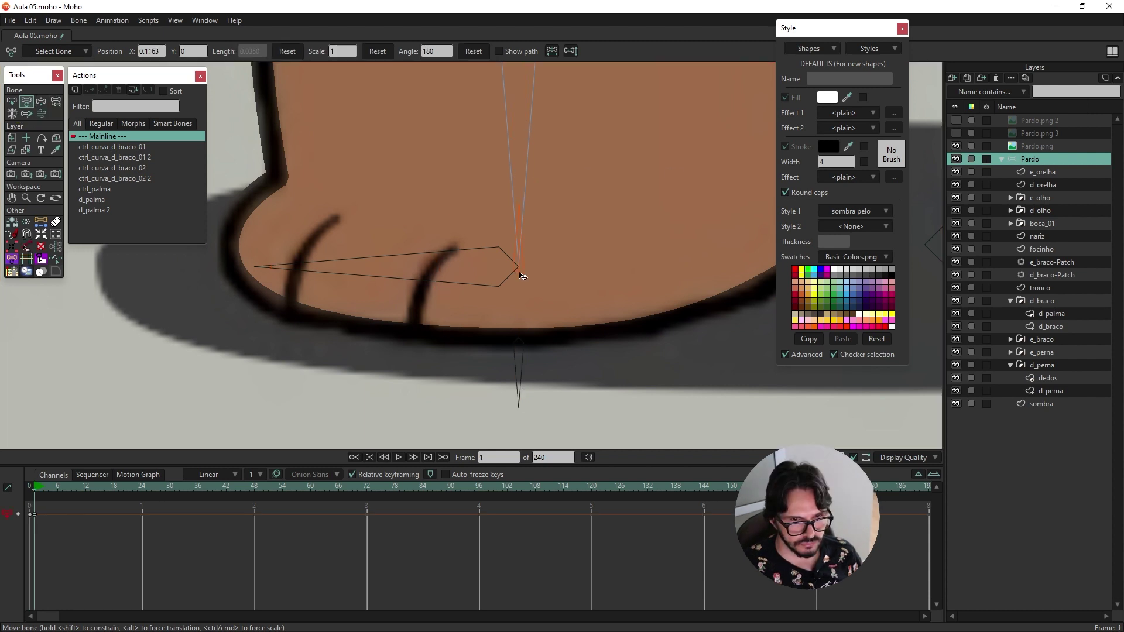
mouse_move(522, 275)
mouse_down()
mouse_move(512, 386)
mouse_move(535, 172)
mouse_up()
mouse_move(518, 238)
mouse_down()
mouse_move(514, 389)
mouse_move(525, 268)
mouse_up()
mouse_move(525, 168)
mouse_down()
mouse_move(518, 375)
mouse_move(537, 202)
mouse_up()
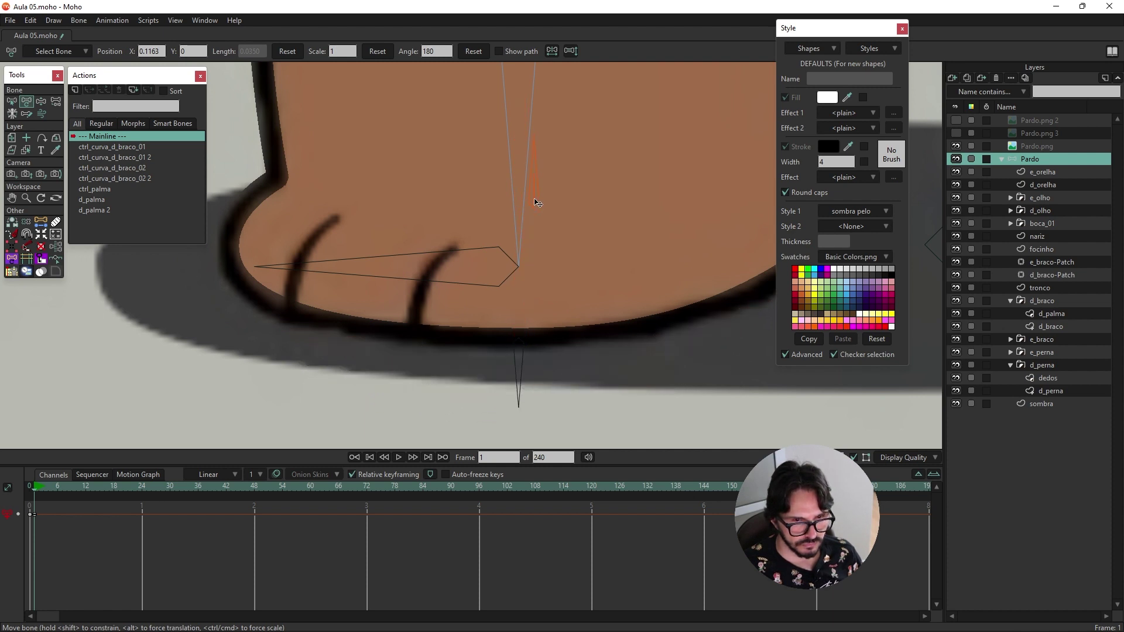
drag(519, 254, 521, 236)
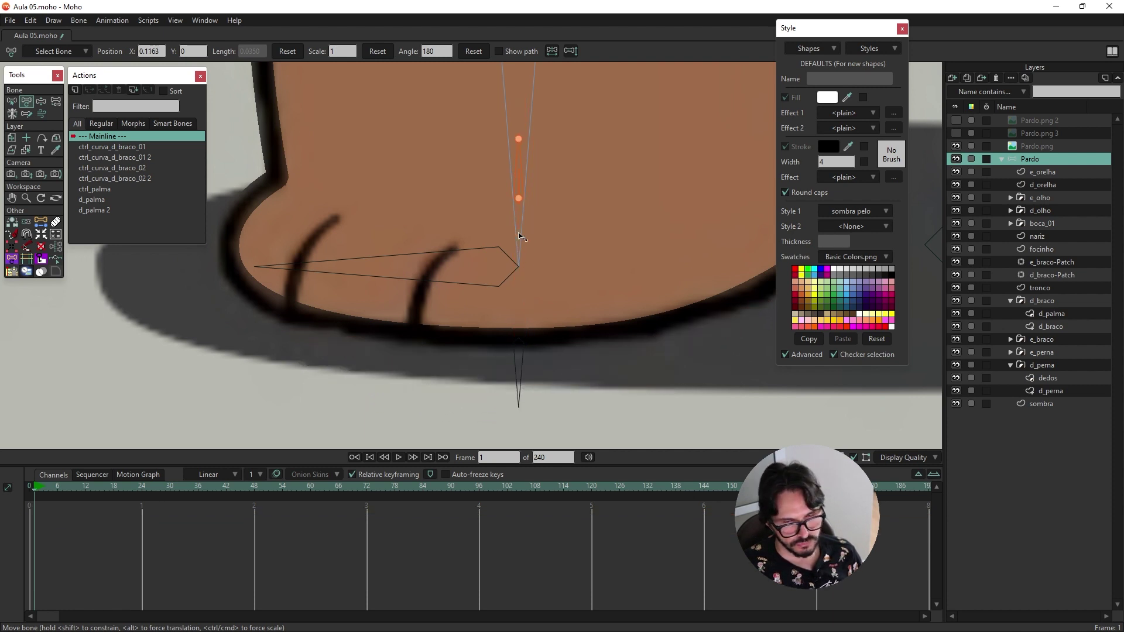
Step: Rename the sole control bones ctrl_d_sola and ctrl_d_sola b, leaving ctrl_d_sola b selected
text(s)
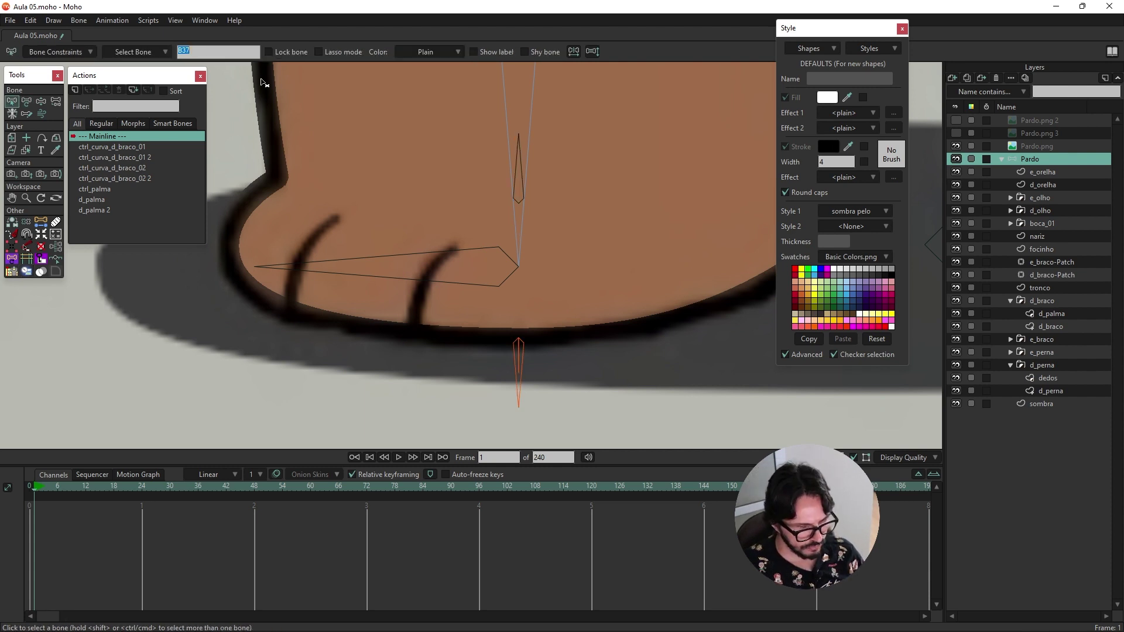
text(ctr)
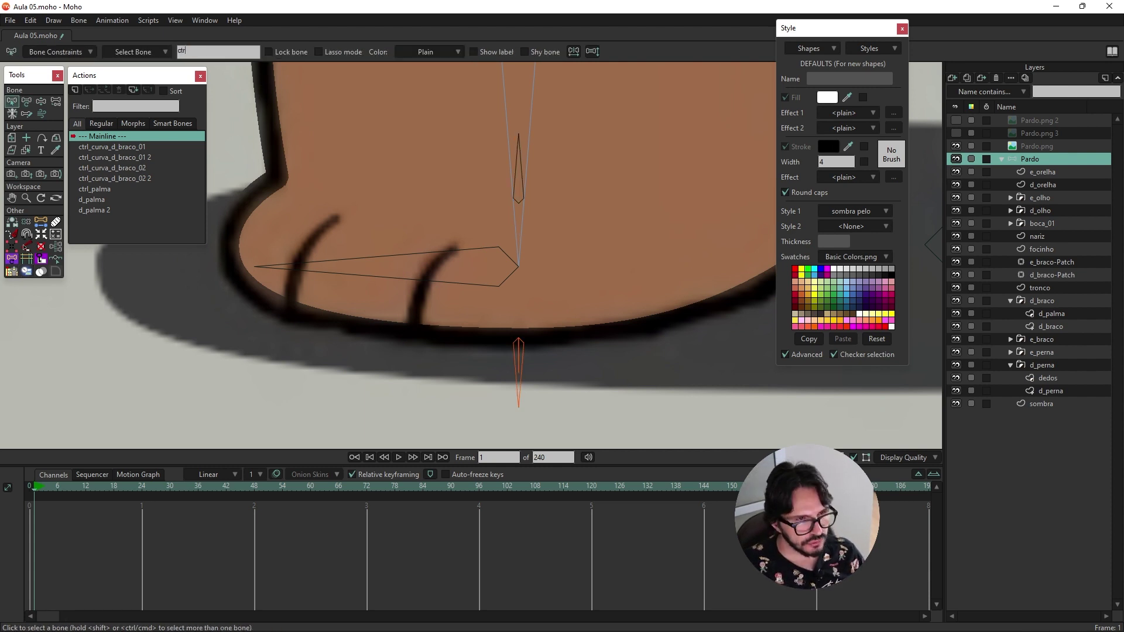
text(la)
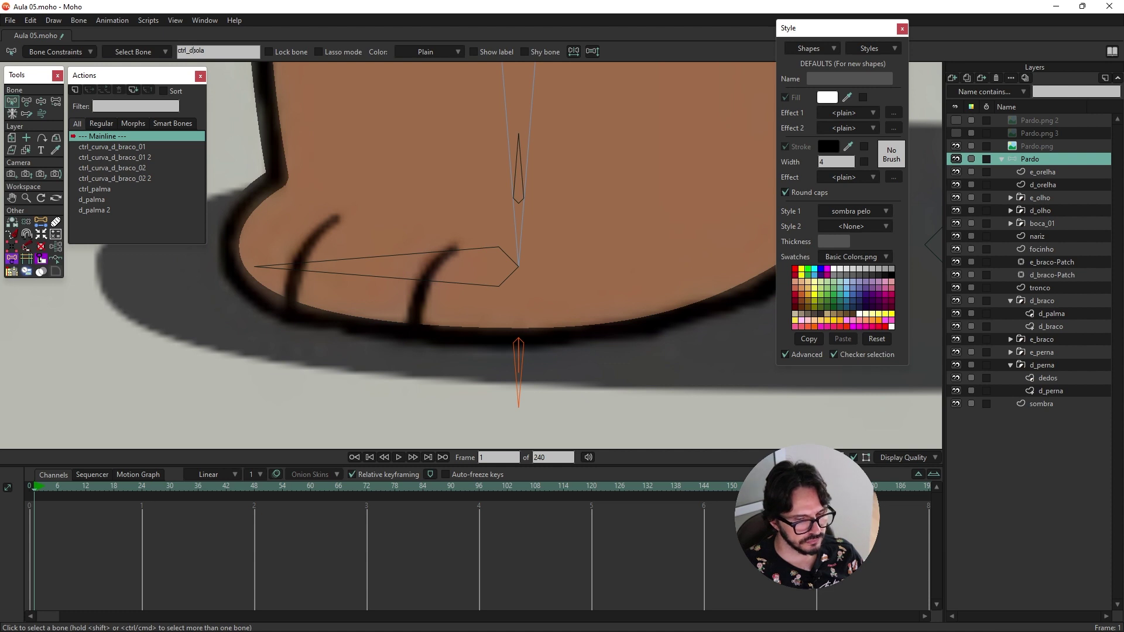
text(_)
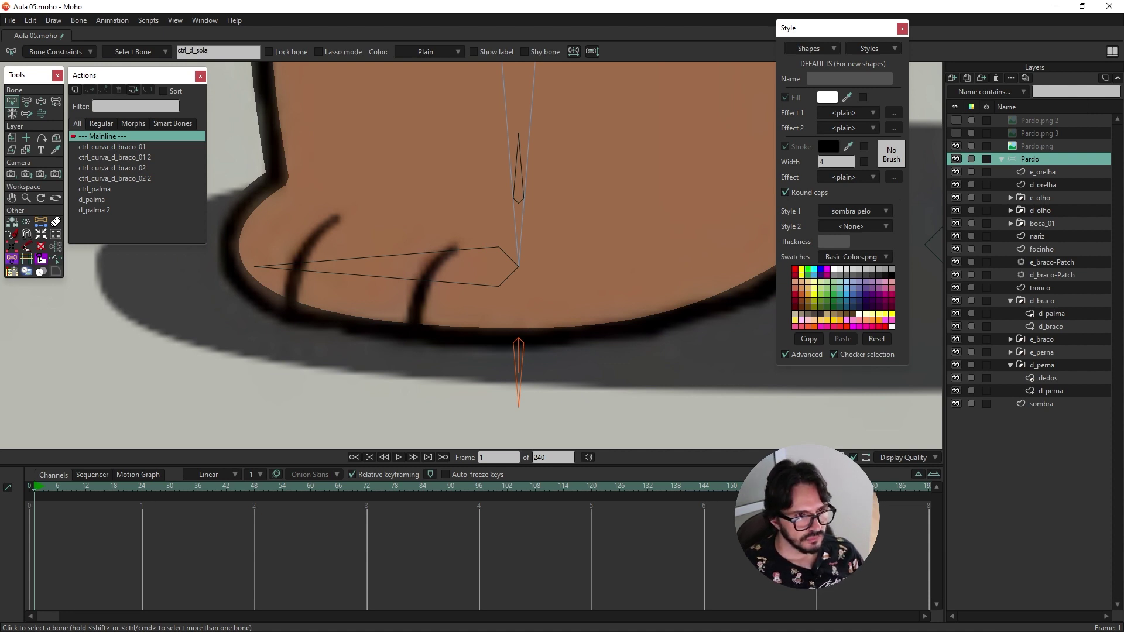
click(516, 185)
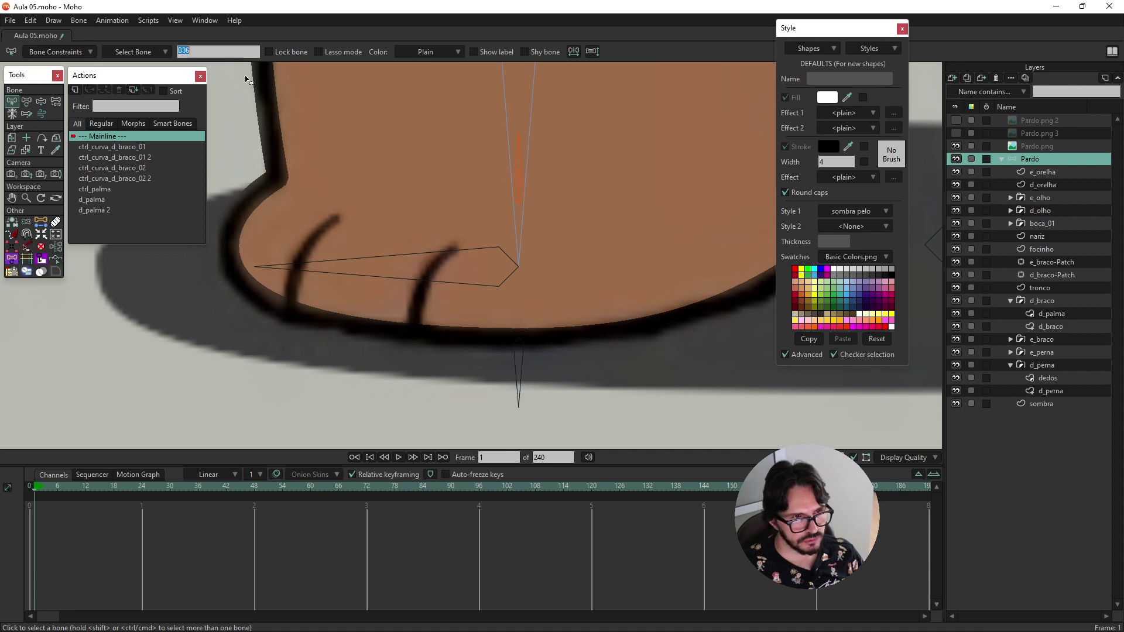
text(ctrl_d_sola)
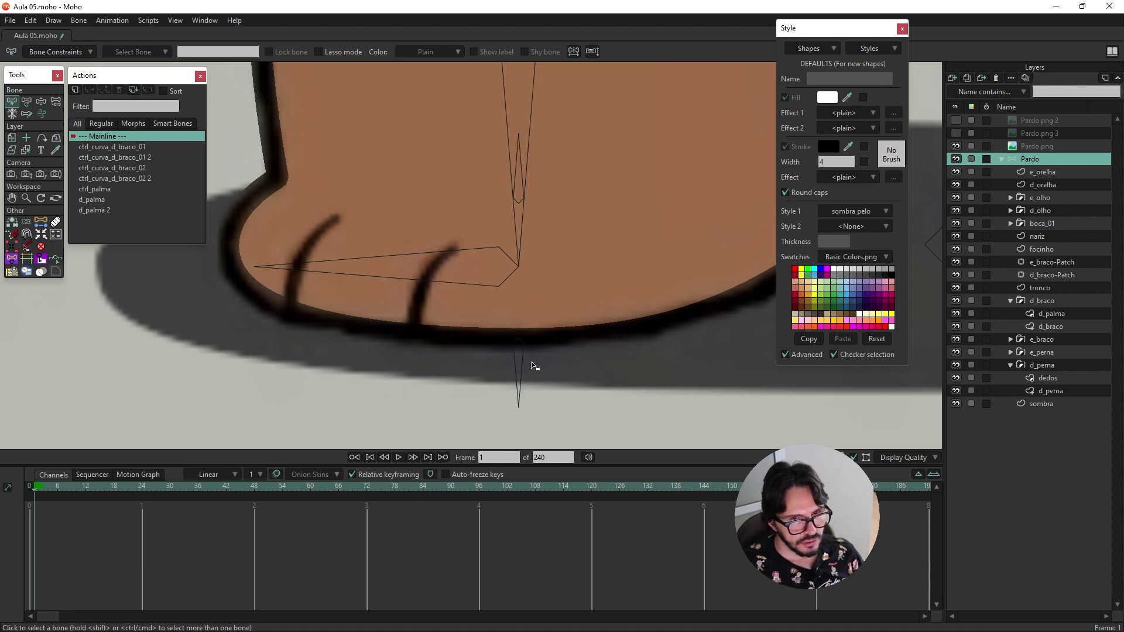
click(521, 368)
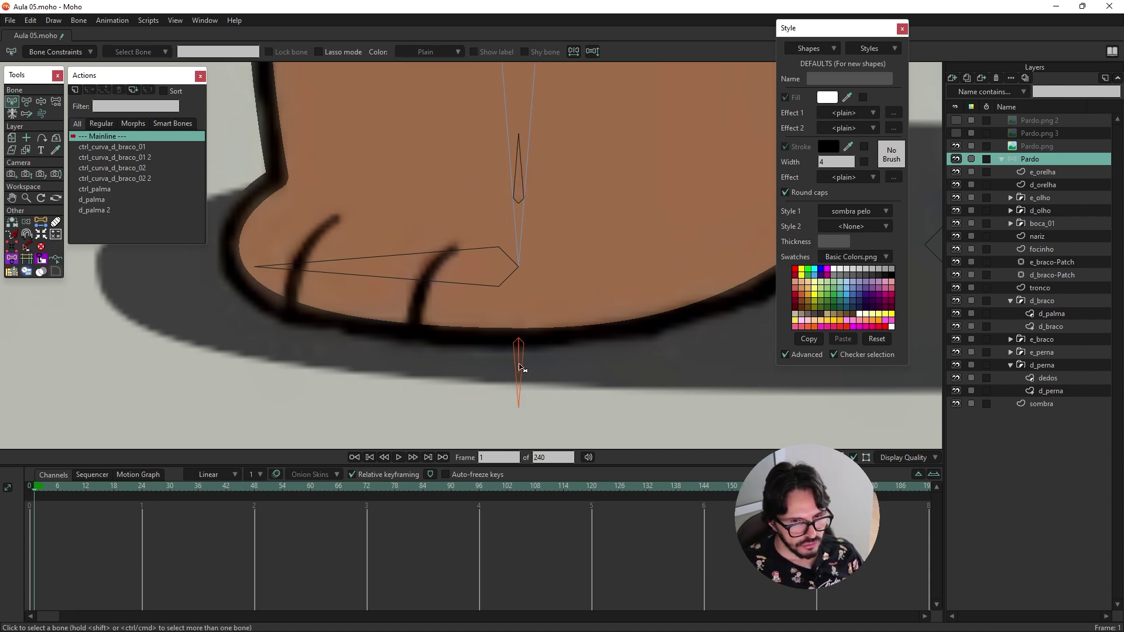
click(518, 178)
Step: In Bone Constraints, make ctrl_d_sola the position control bone of ctrl_d_sola b at 0.7 strength
click(89, 53)
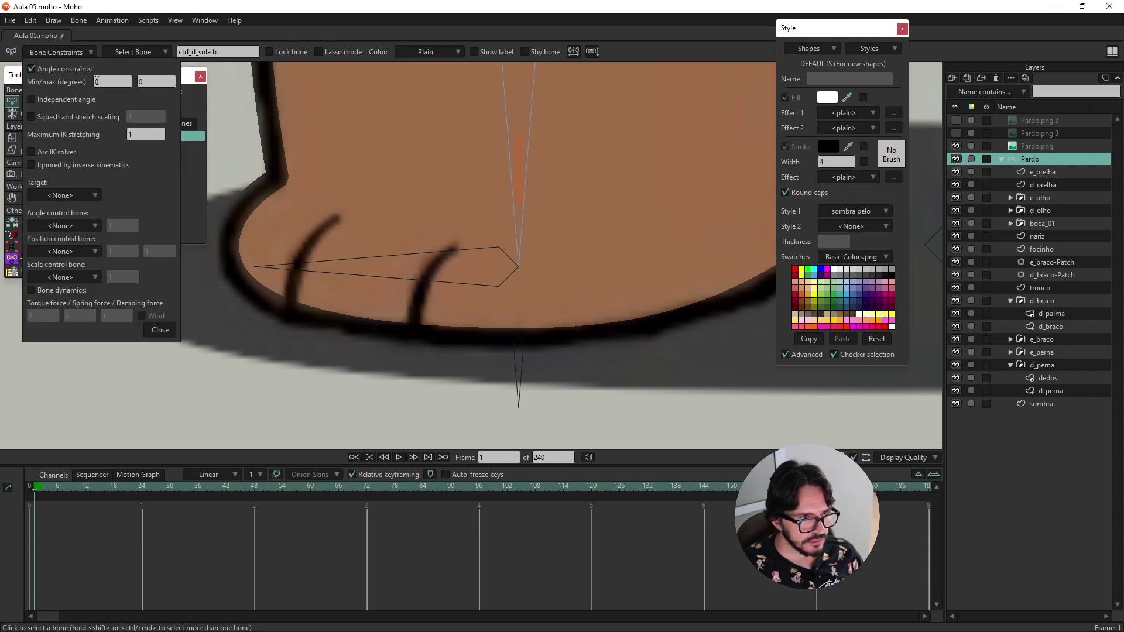
text(0)
click(64, 252)
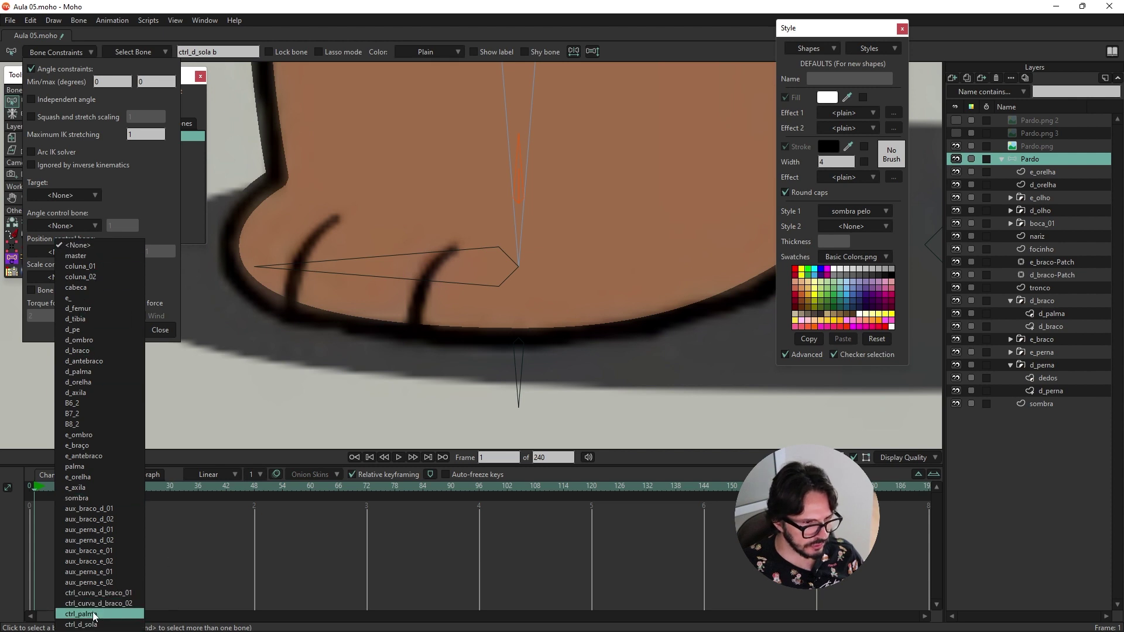
click(88, 625)
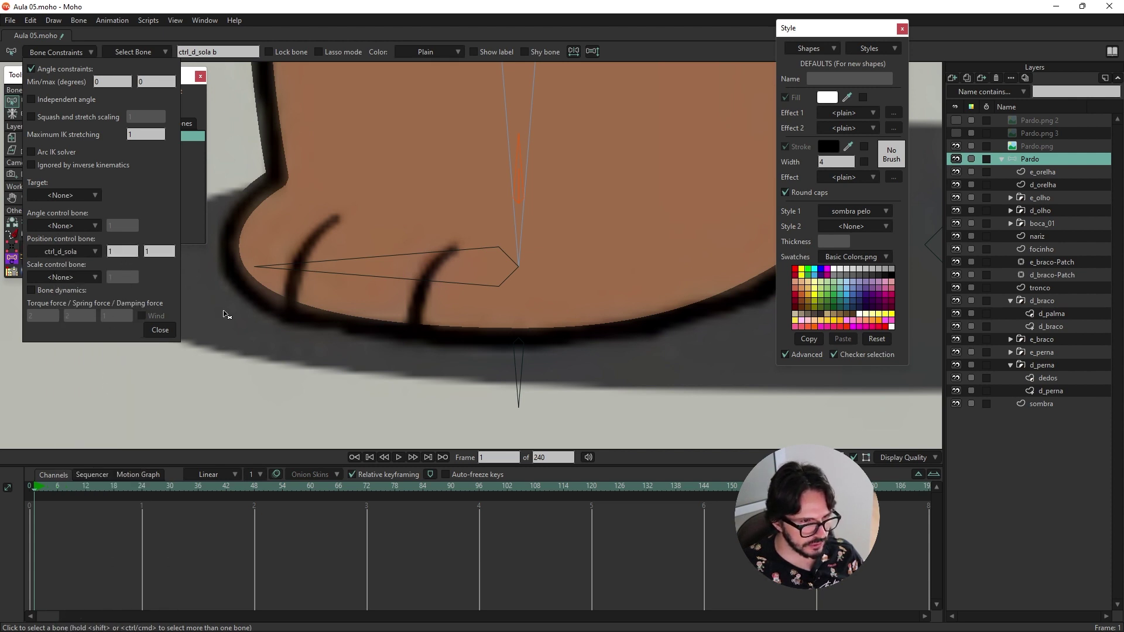
click(131, 253)
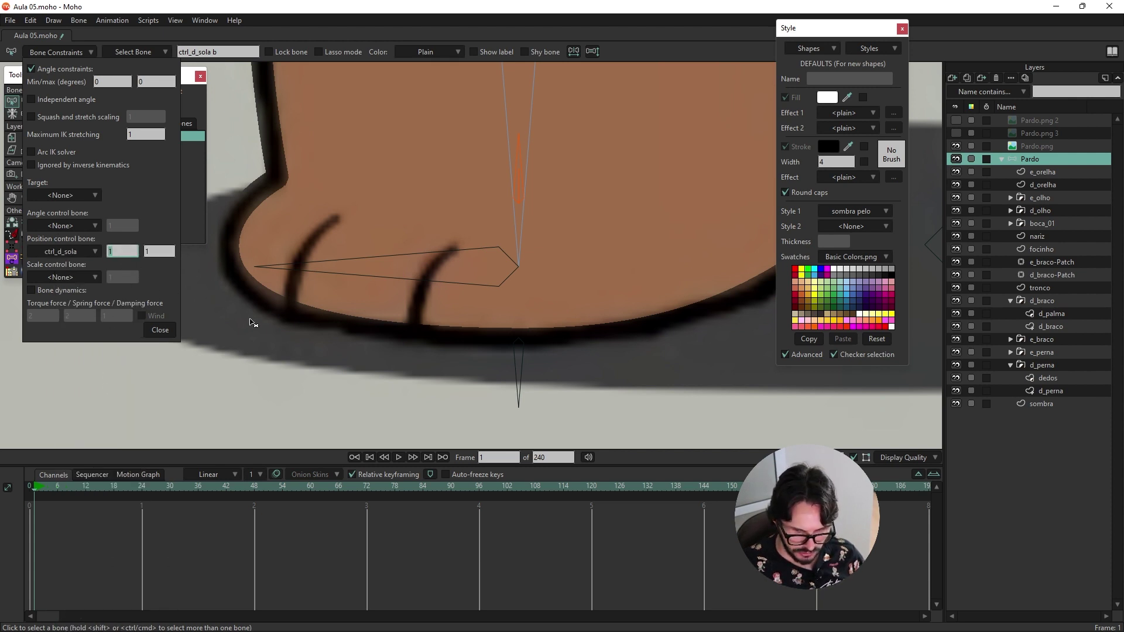
text(7)
key(Tab)
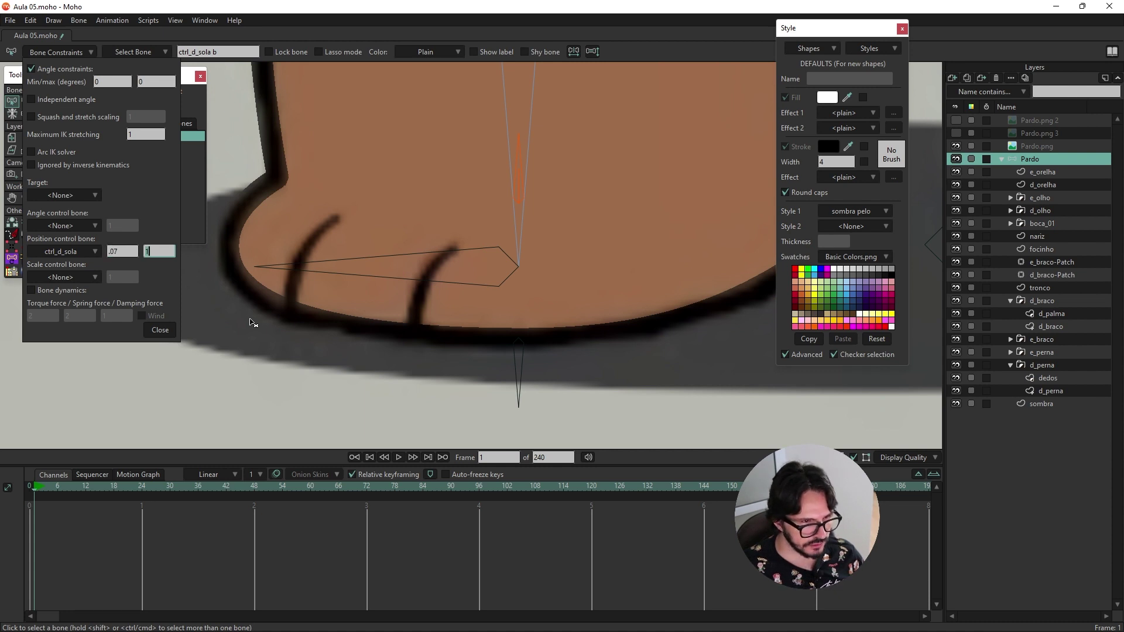
click(109, 252)
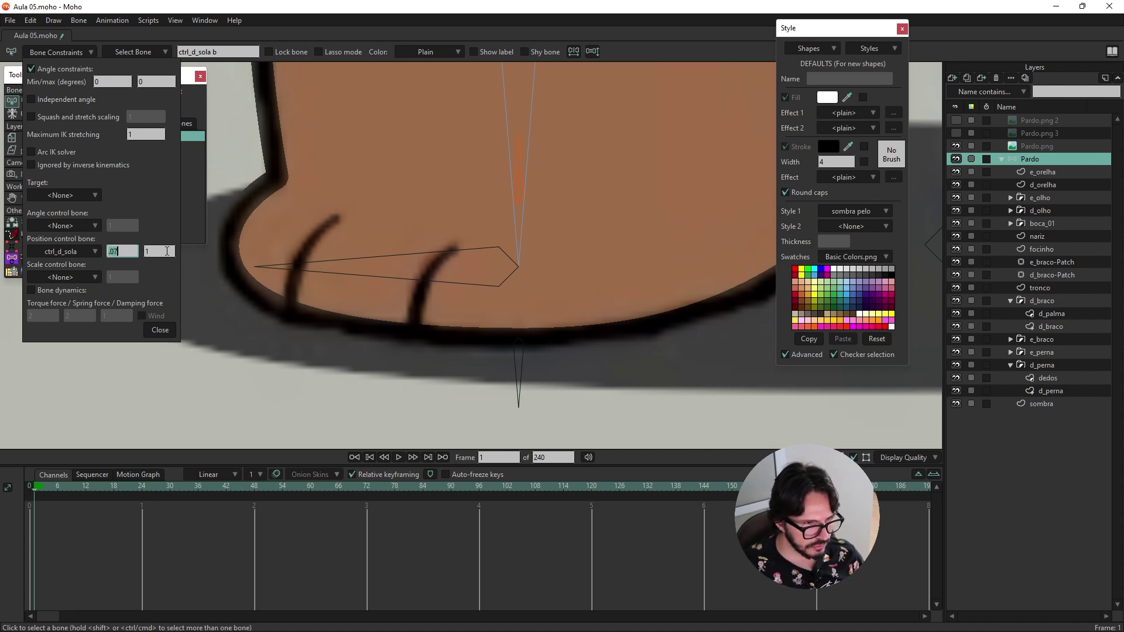
text(.7)
key(Tab)
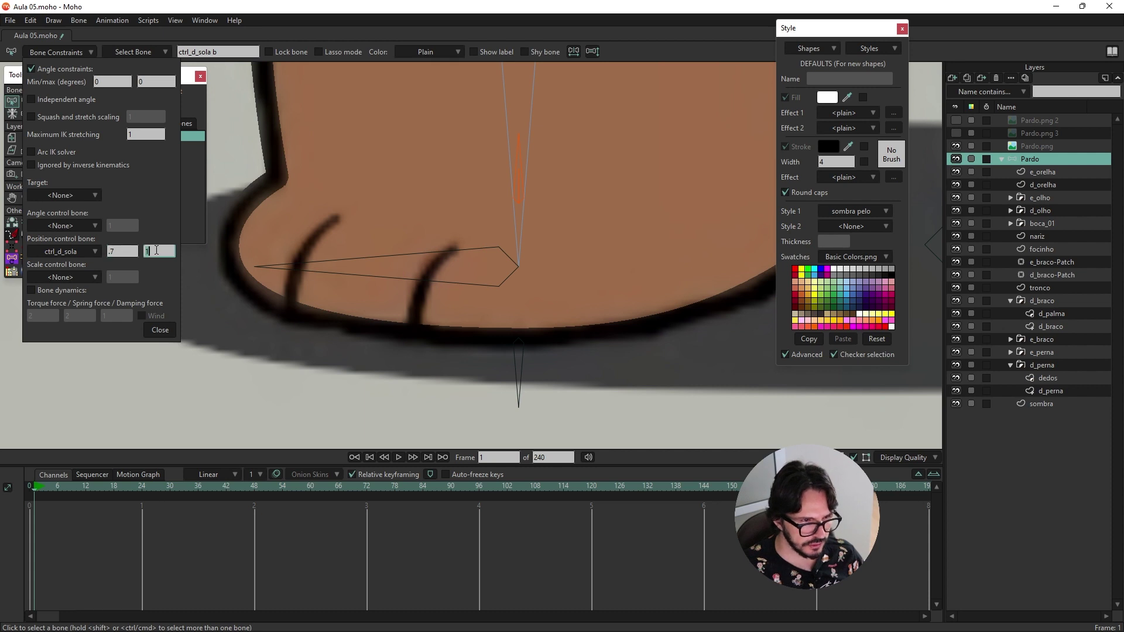
key(BackSpace)
text(.7)
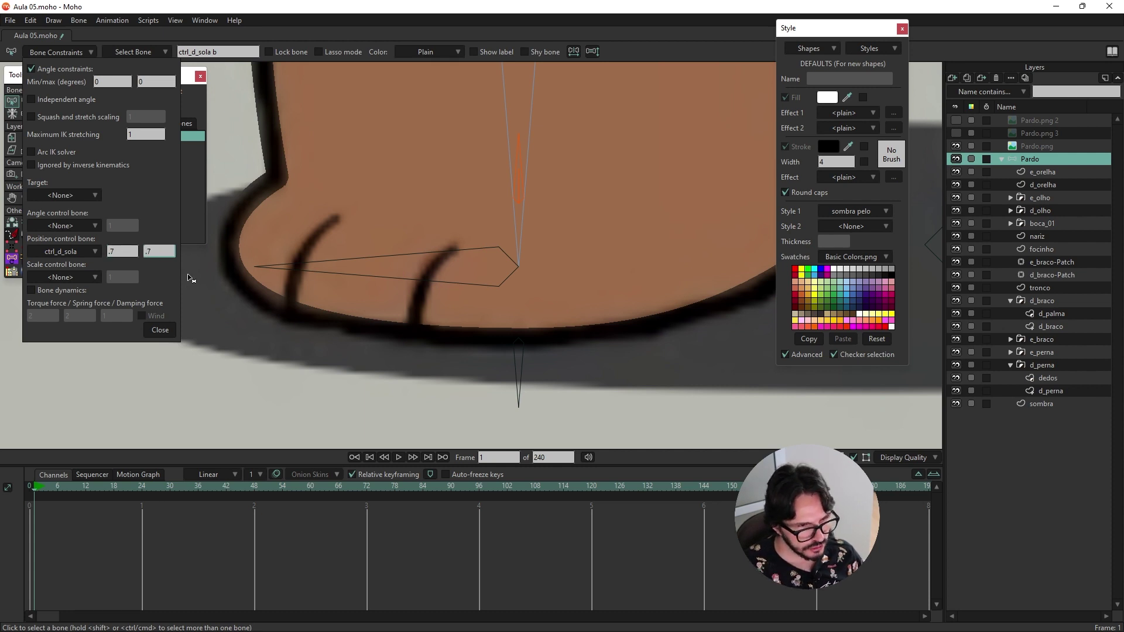
click(160, 330)
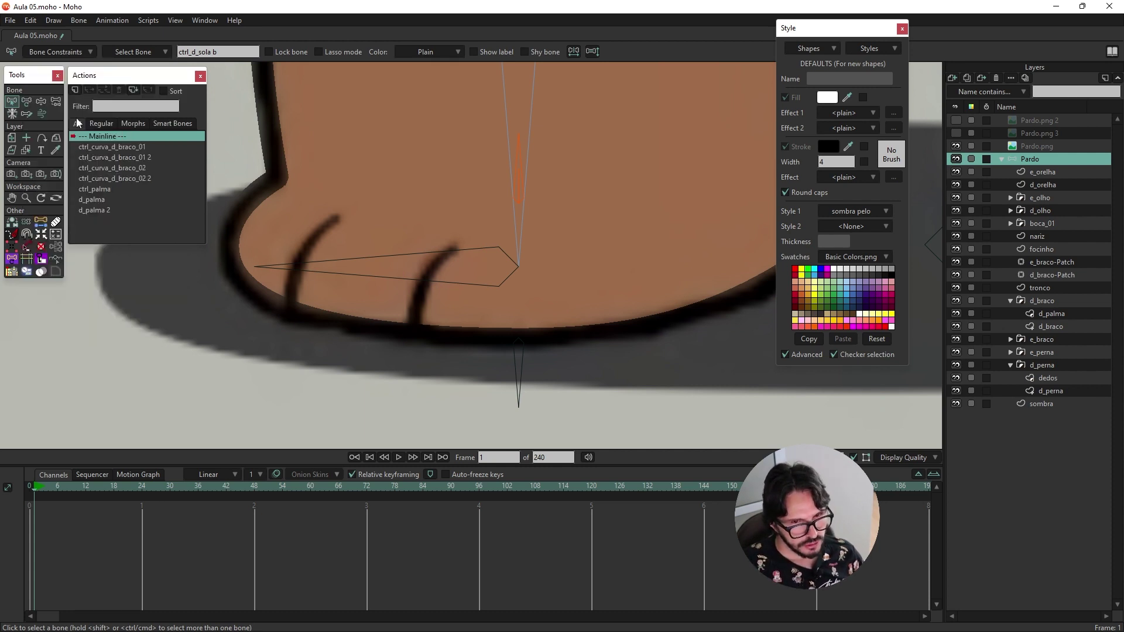
Step: Test the constraint by raising the sole control bone, then undo the move
click(40, 101)
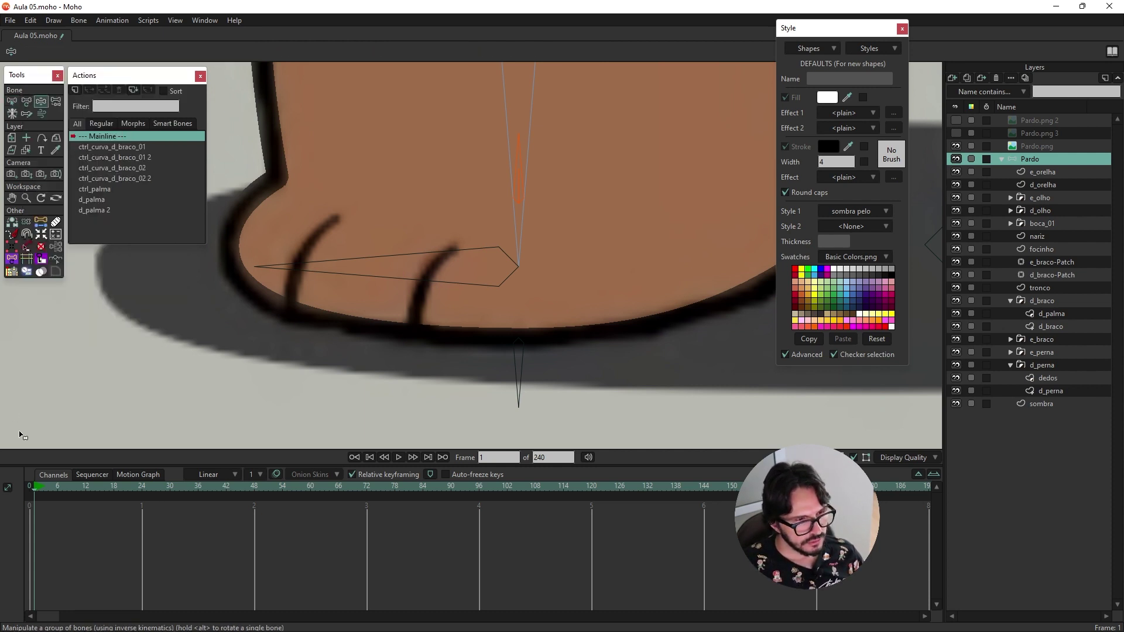
click(519, 346)
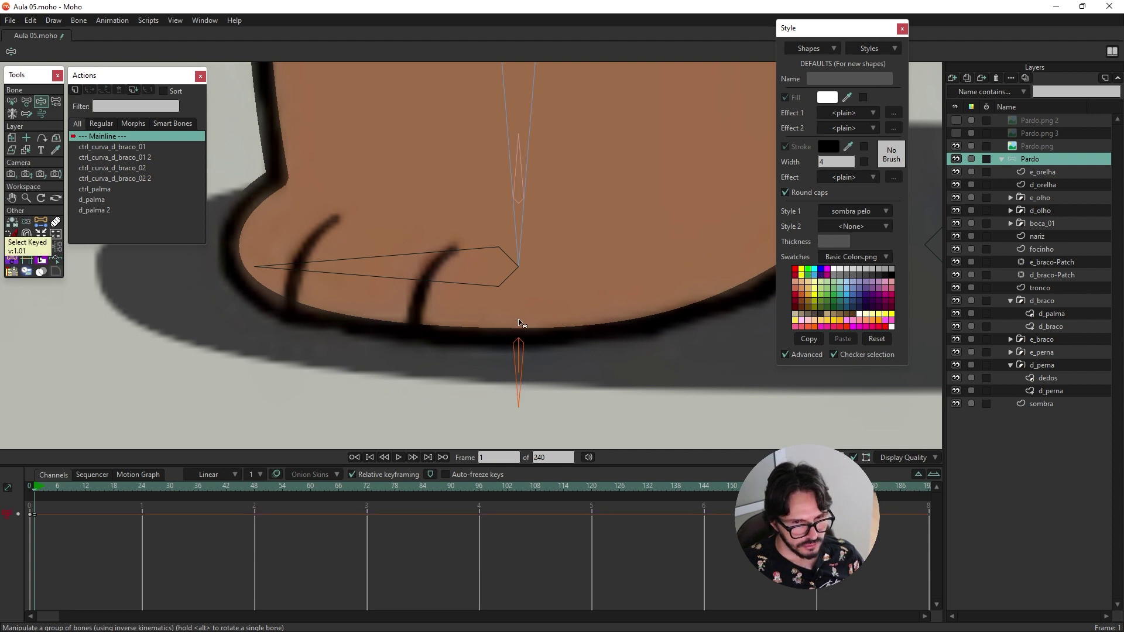
click(25, 103)
drag(519, 344, 524, 300)
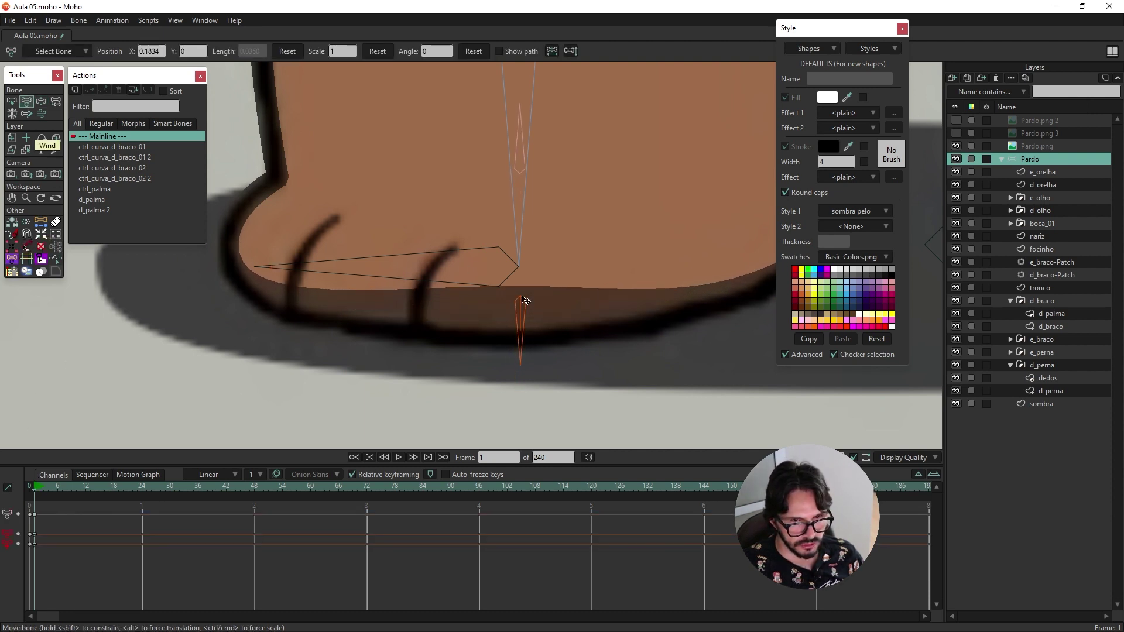
key(ctrl+z)
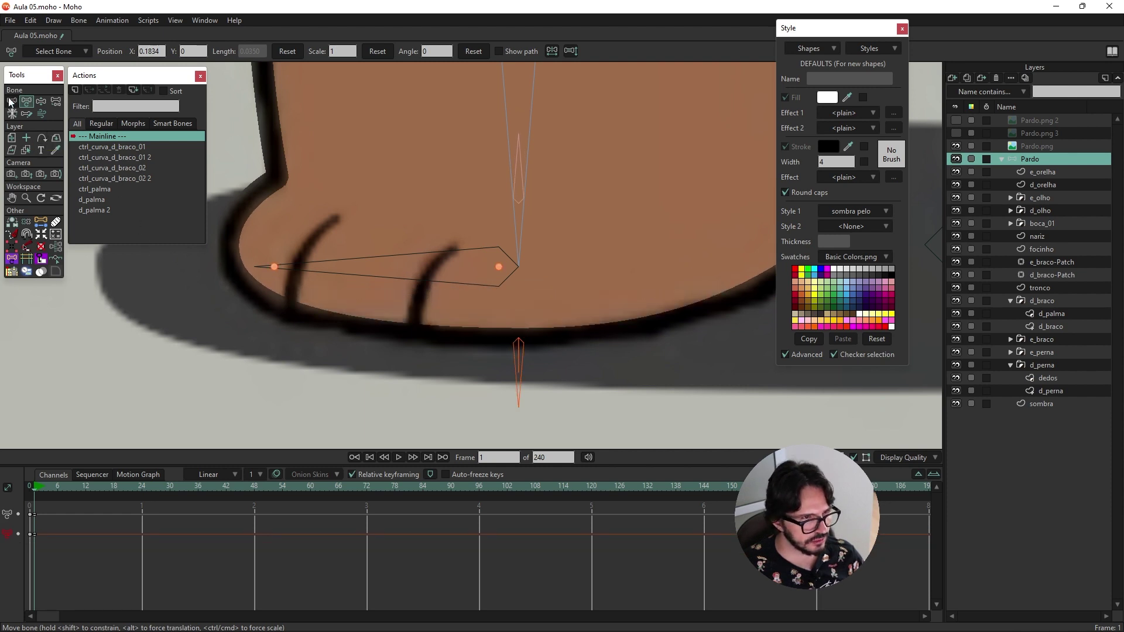
Step: Change ctrl_d_sola b's position control strengths to -0.70 on both axes
click(11, 101)
click(520, 193)
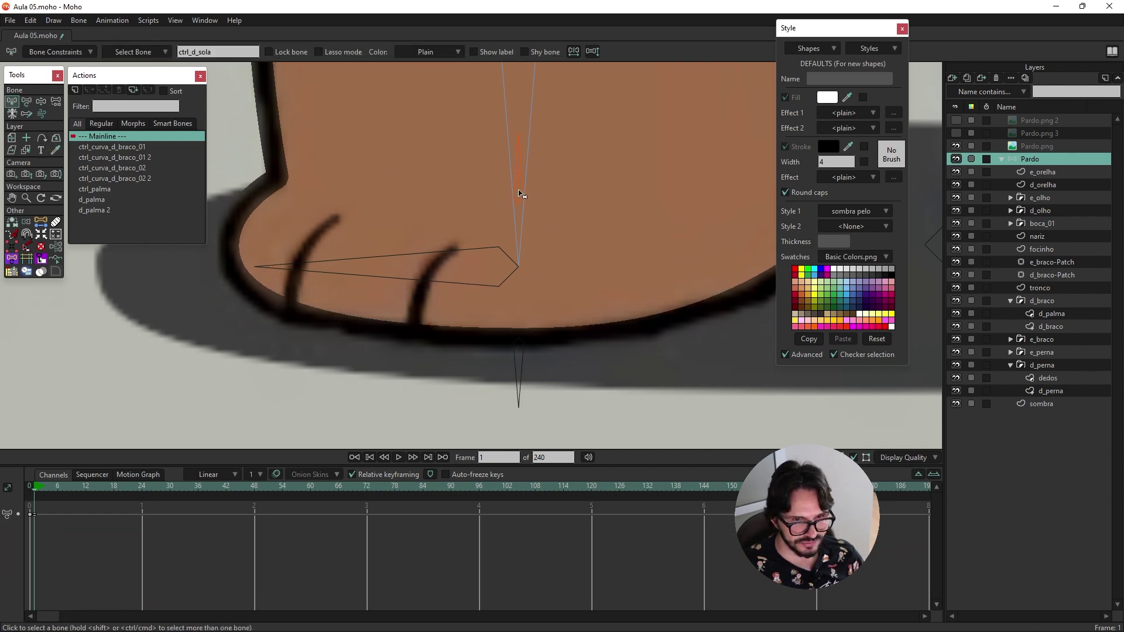
click(63, 51)
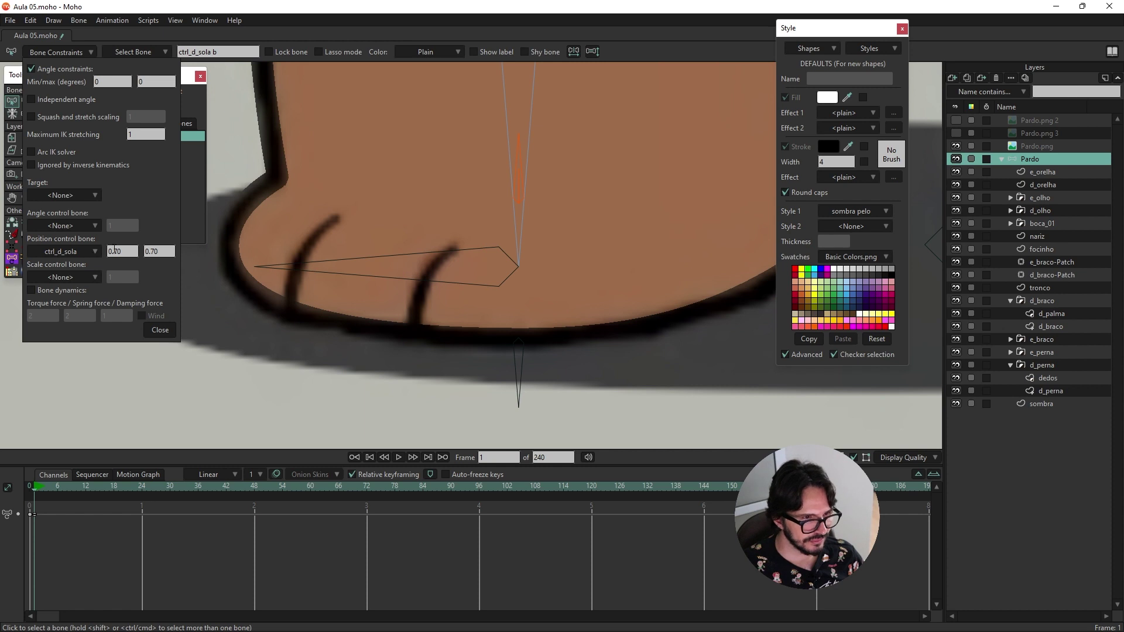
text(-)
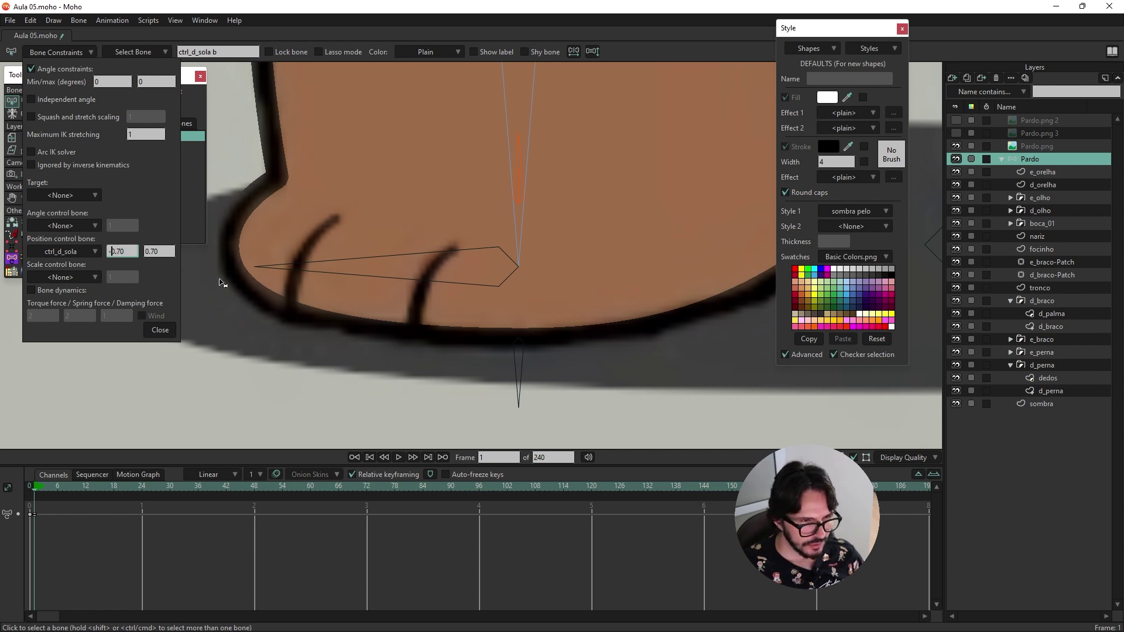
key(Tab)
key(Home)
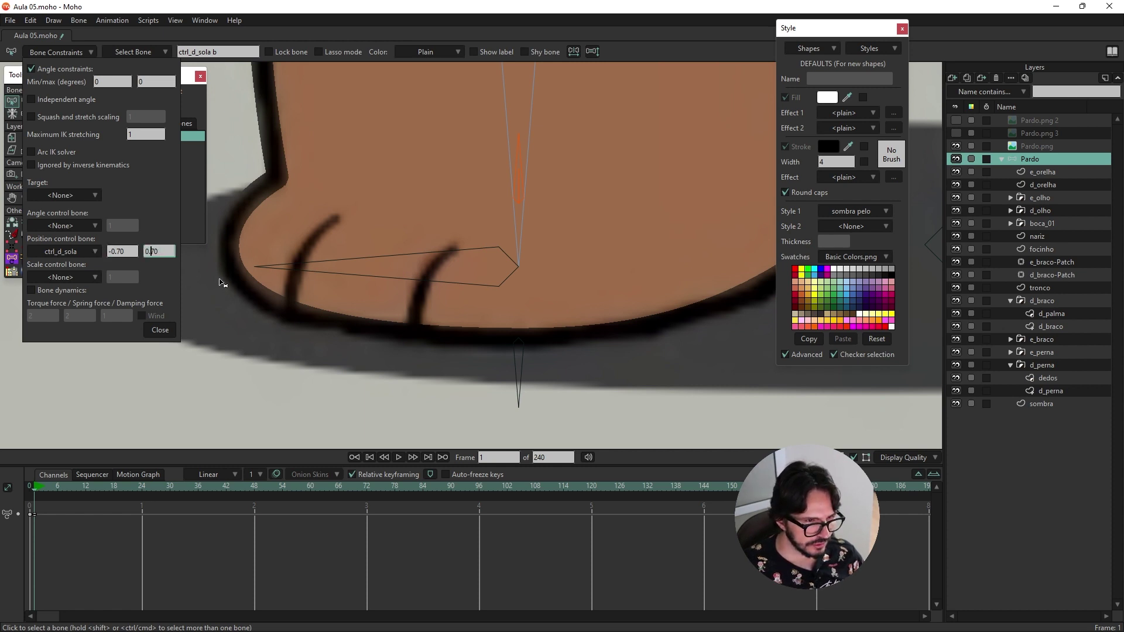
text(-)
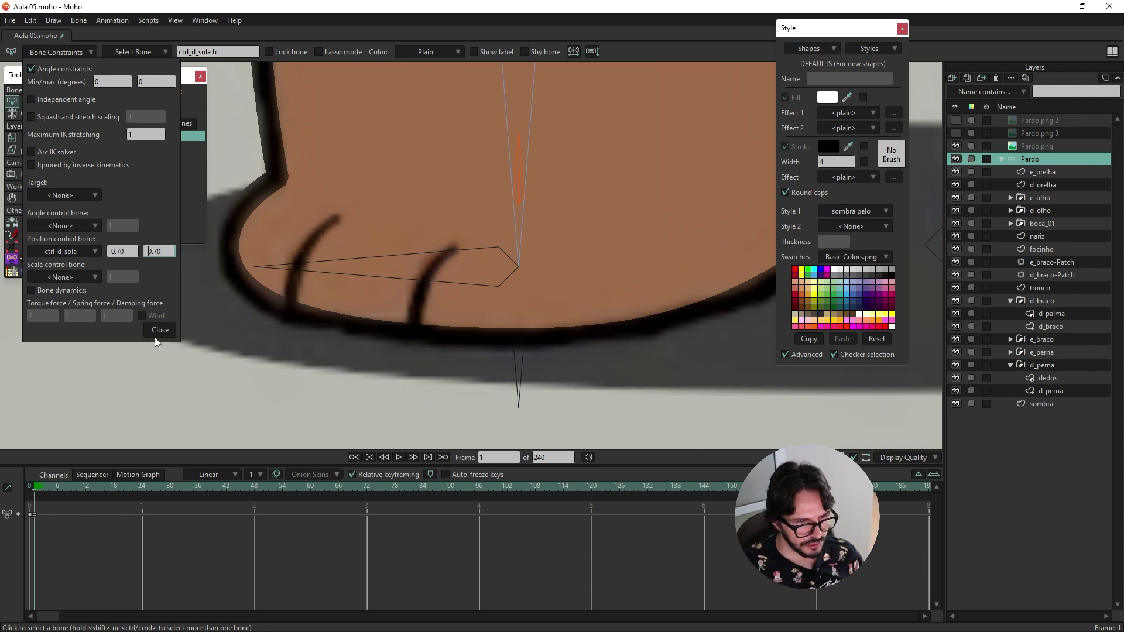
click(160, 330)
Step: Raise the sole control bone to test the paw arch and check it in a rendered preview
click(31, 104)
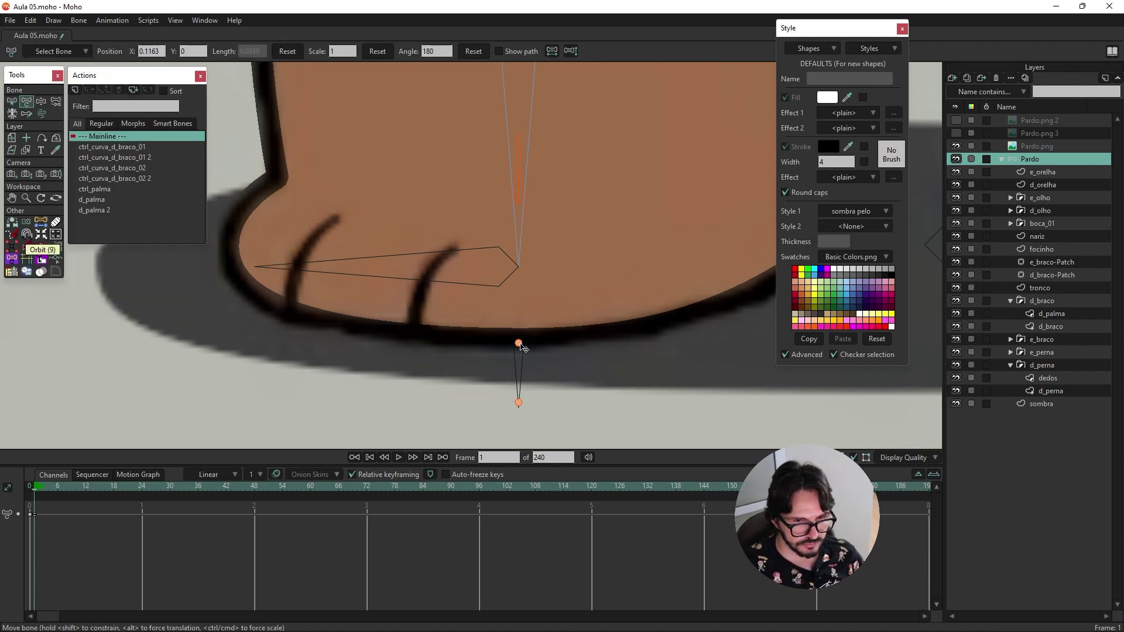
drag(518, 344, 529, 184)
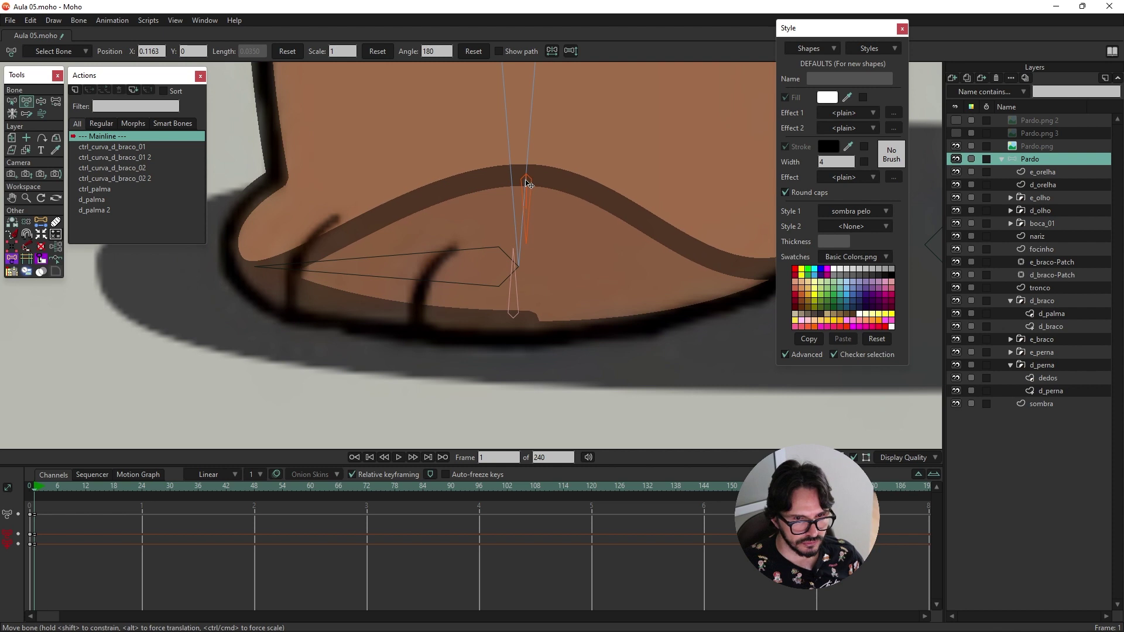
drag(528, 184, 522, 178)
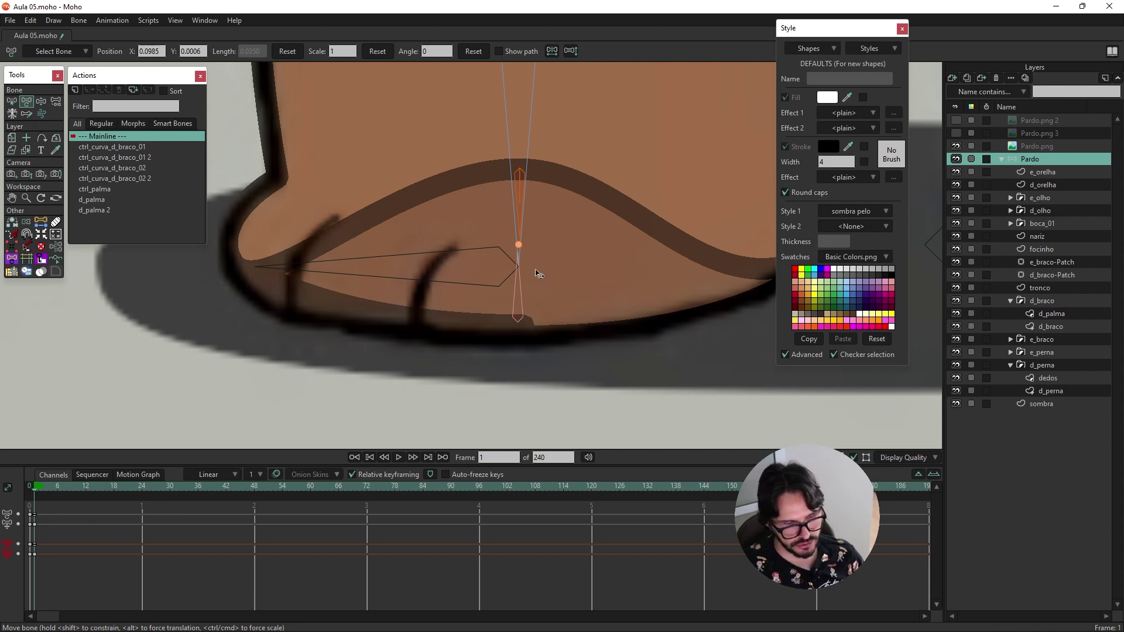
key(ctrl+r)
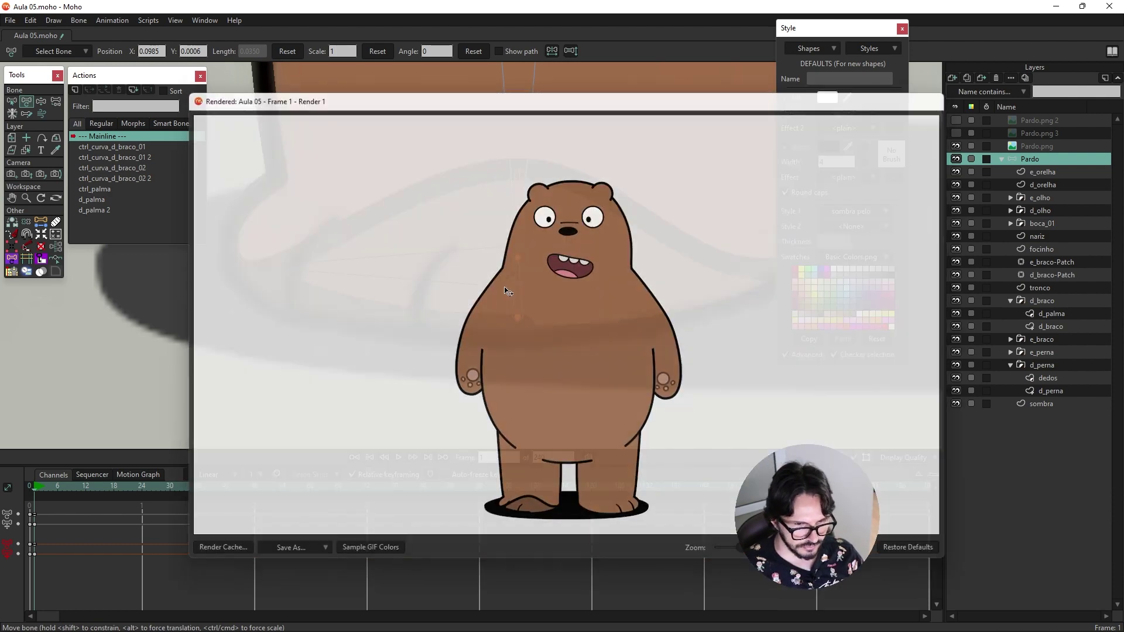
key(Escape)
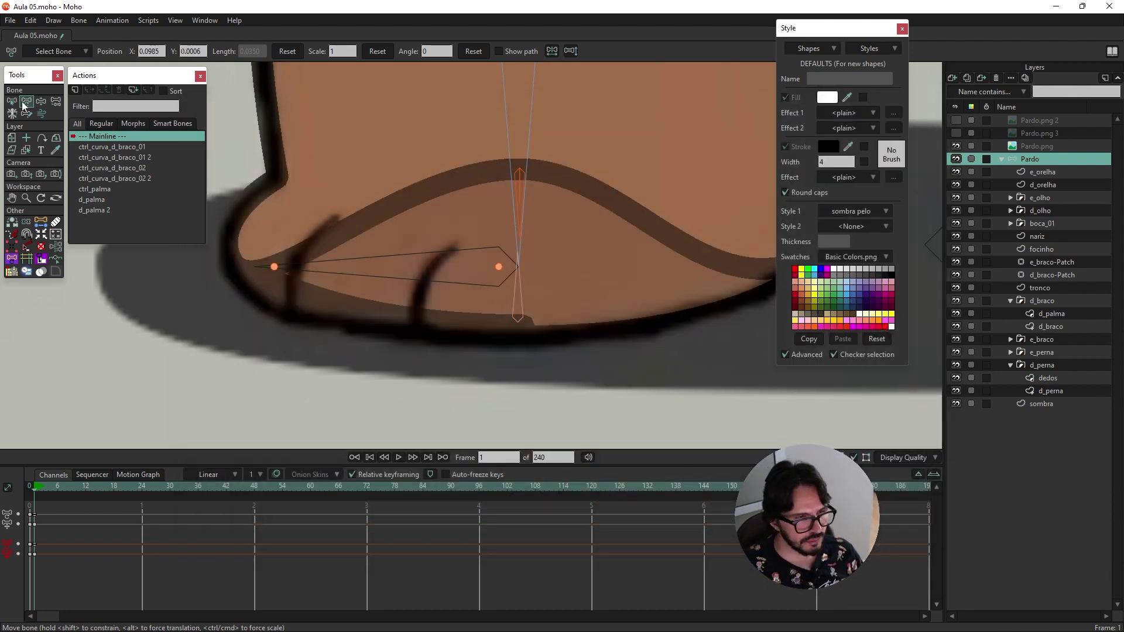
click(12, 100)
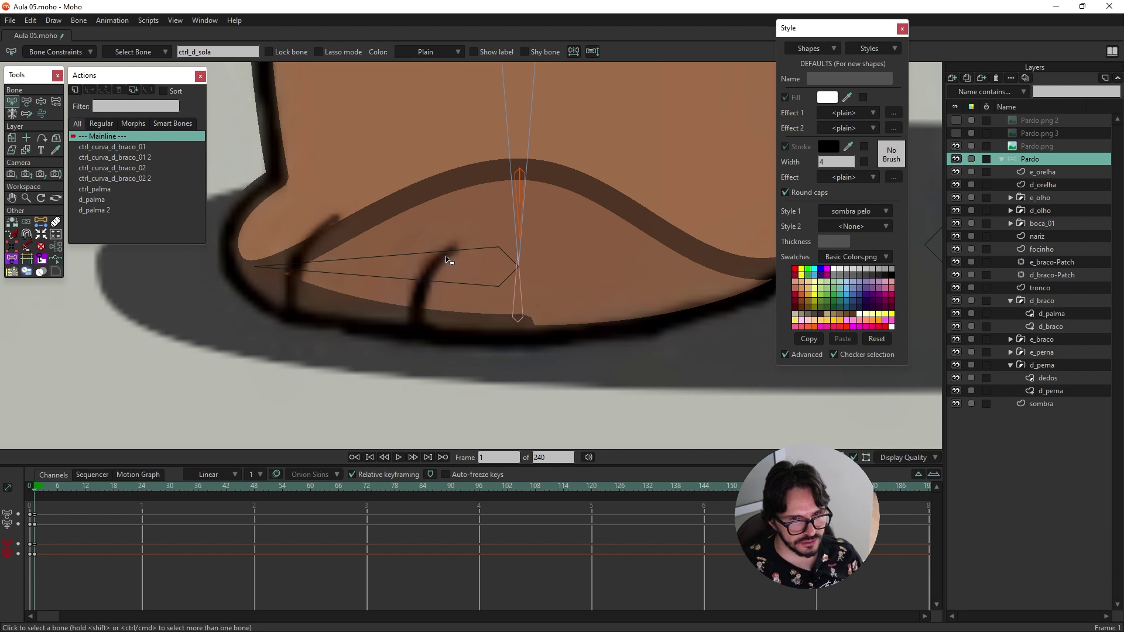
Step: On the d_perna layer, peak the sole's corner points and widen the foot's bottom curve
ctrl+alt+click(263, 342)
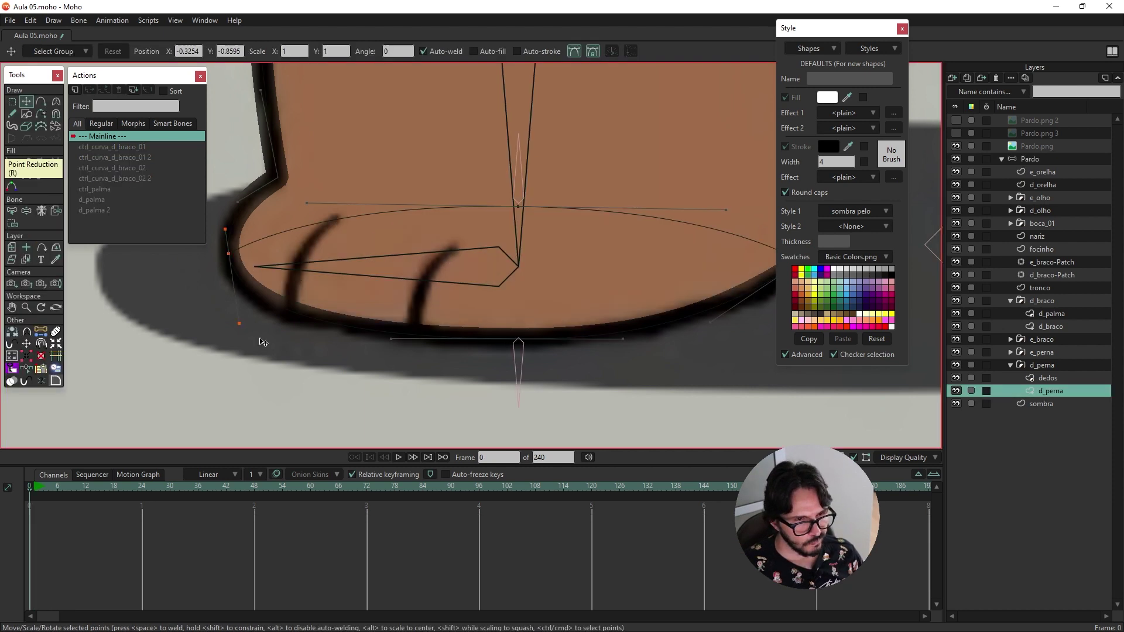
click(57, 102)
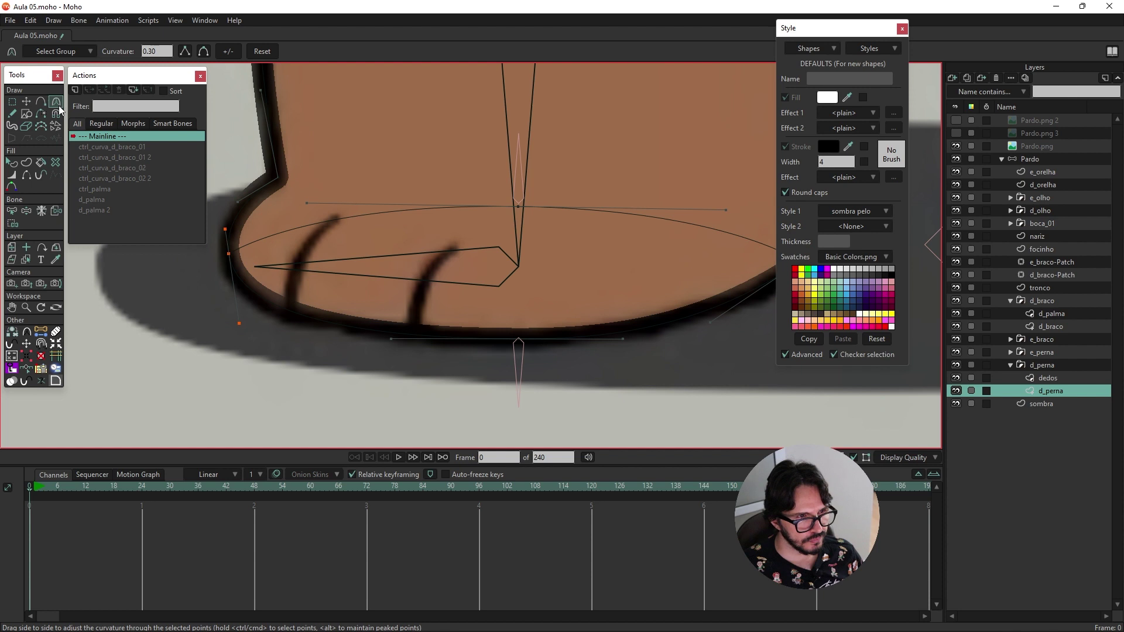
click(185, 51)
drag(581, 267, 464, 261)
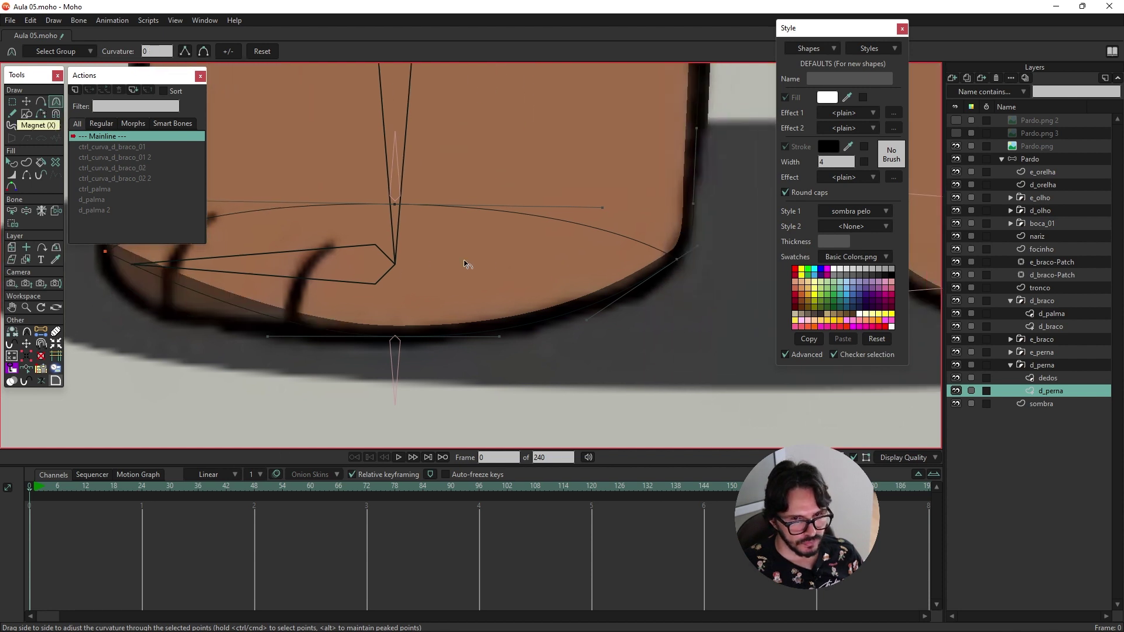
click(677, 259)
click(185, 51)
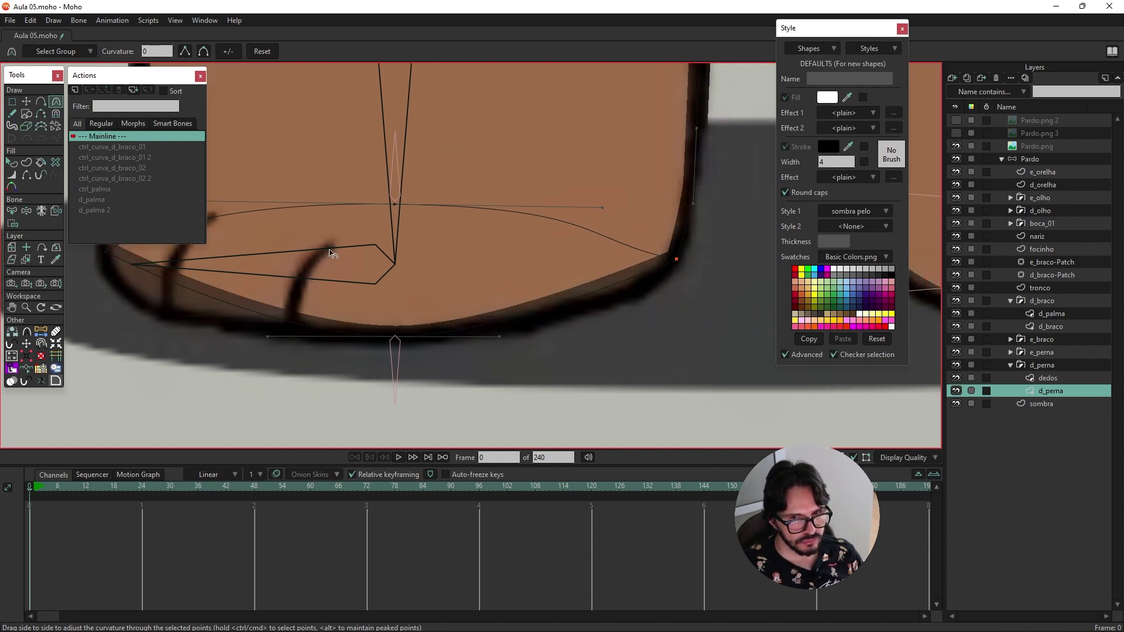
scroll(534, 259, down, 2)
scroll(389, 258, up, 2)
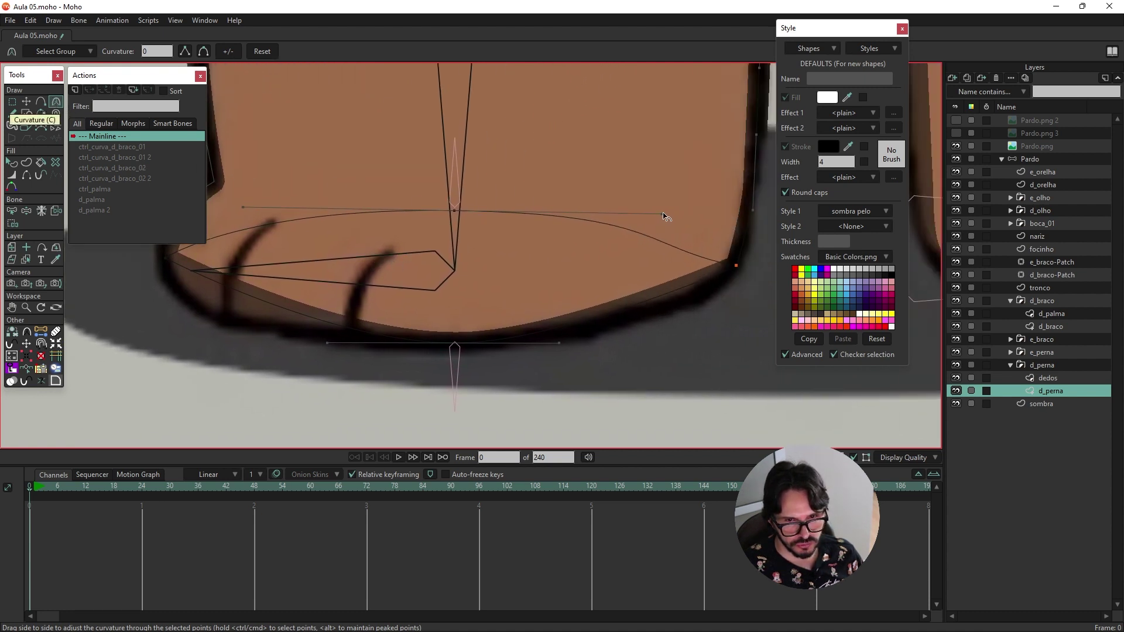
mouse_move(662, 215)
mouse_down()
mouse_move(698, 208)
mouse_move(594, 214)
mouse_up()
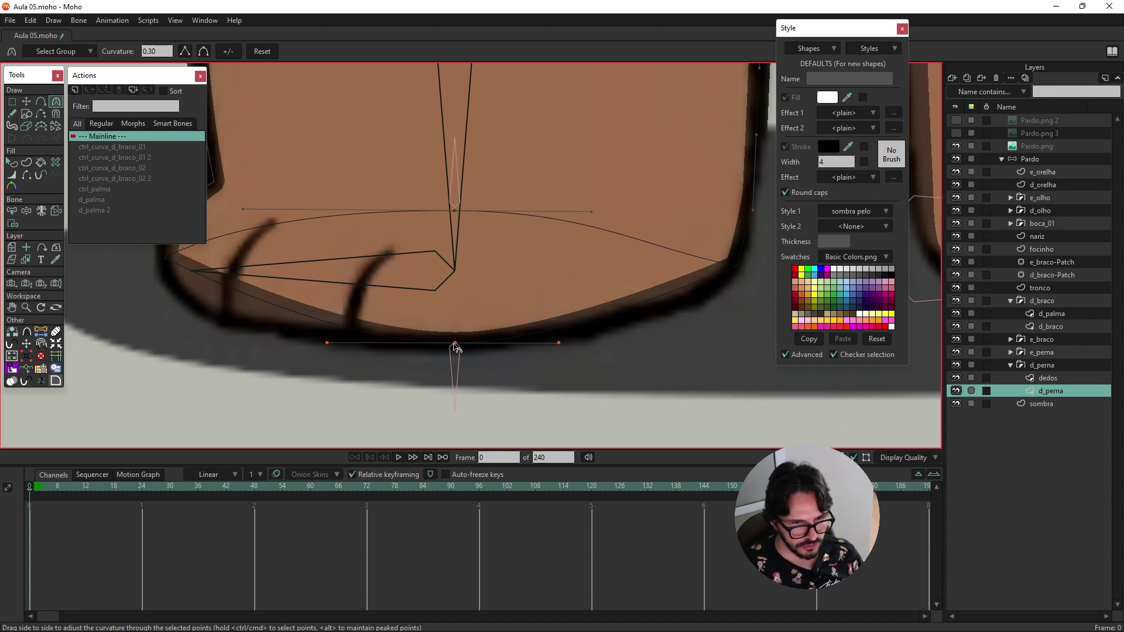
drag(457, 347, 733, 344)
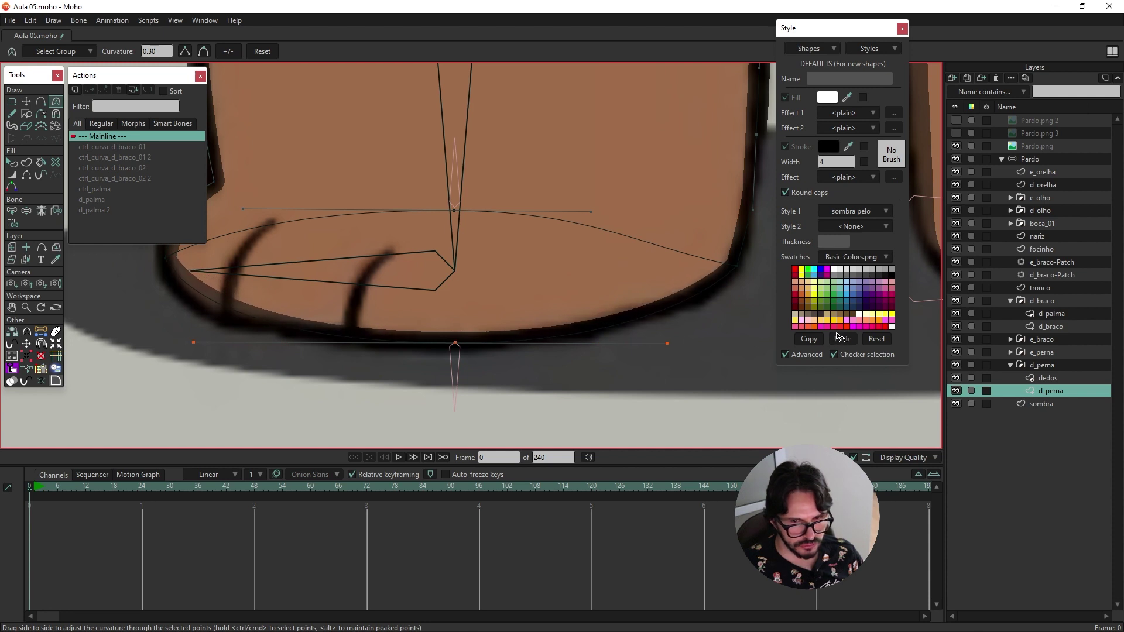
drag(305, 277, 463, 298)
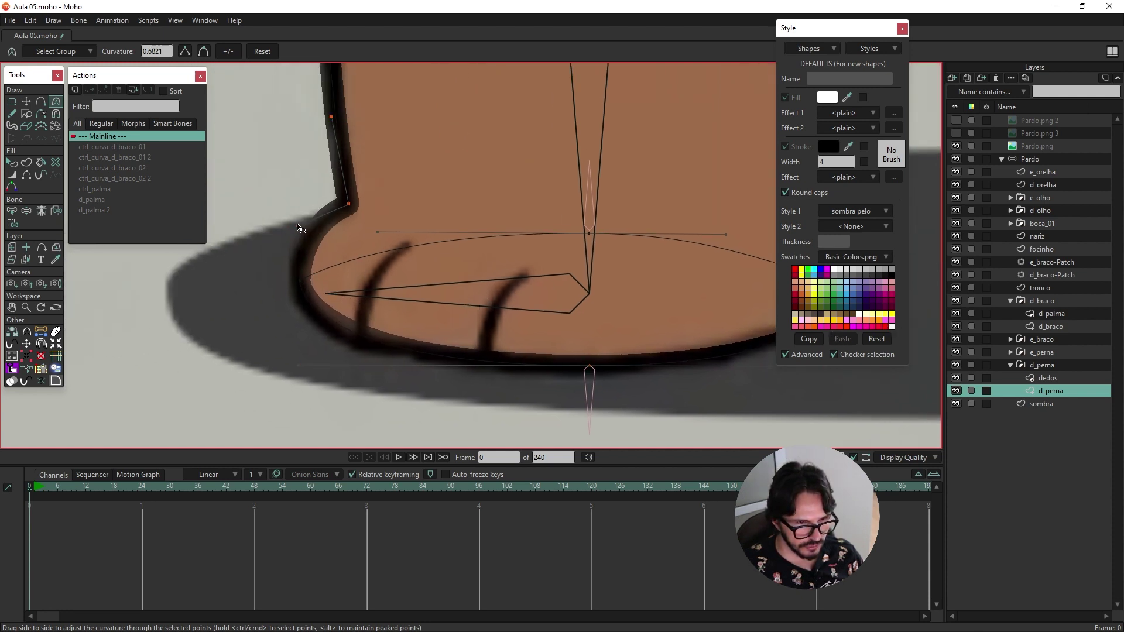
Step: Preview frame 1, tweak the bottom curve's handle, then delete the stray frame-1 curve keys
scroll(448, 281, down, 1)
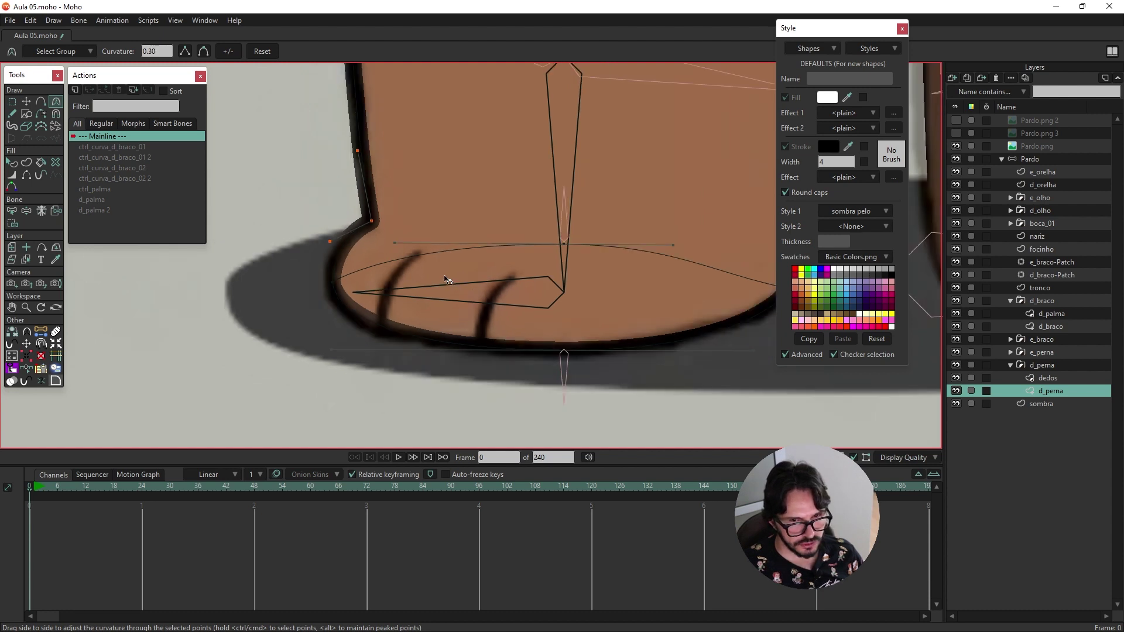
click(35, 490)
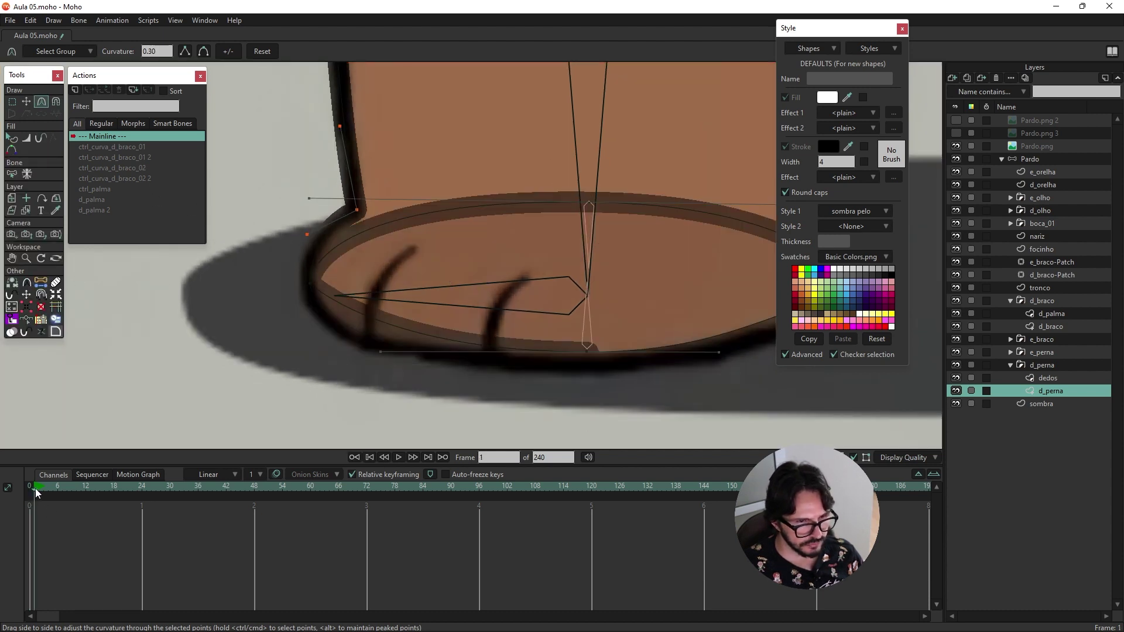
scroll(585, 296, down, 1)
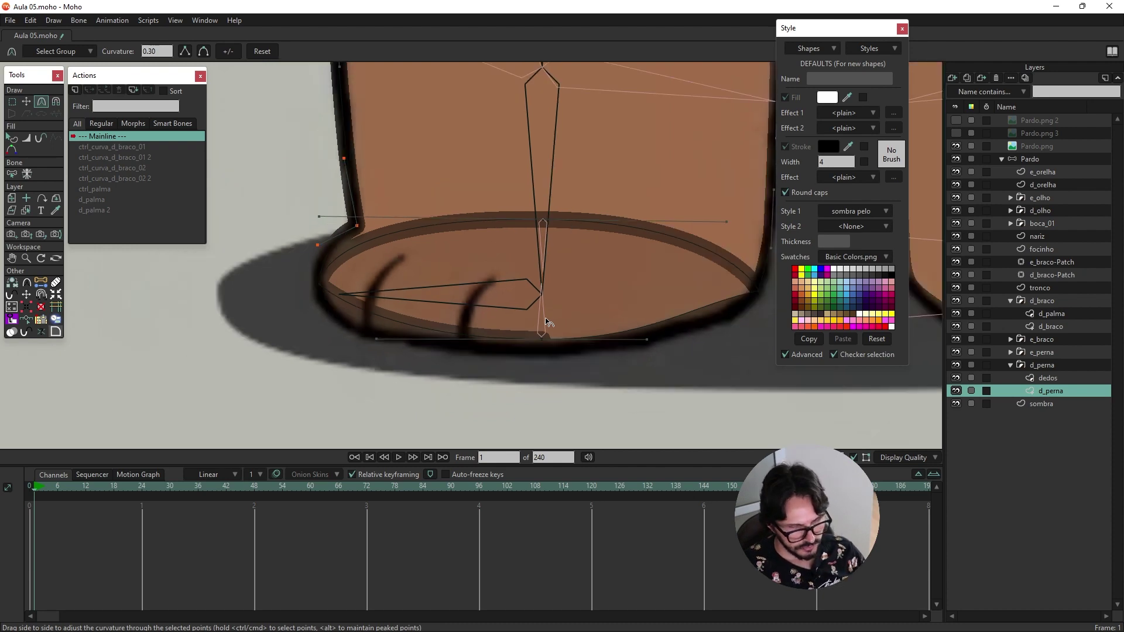
key(ctrl+r)
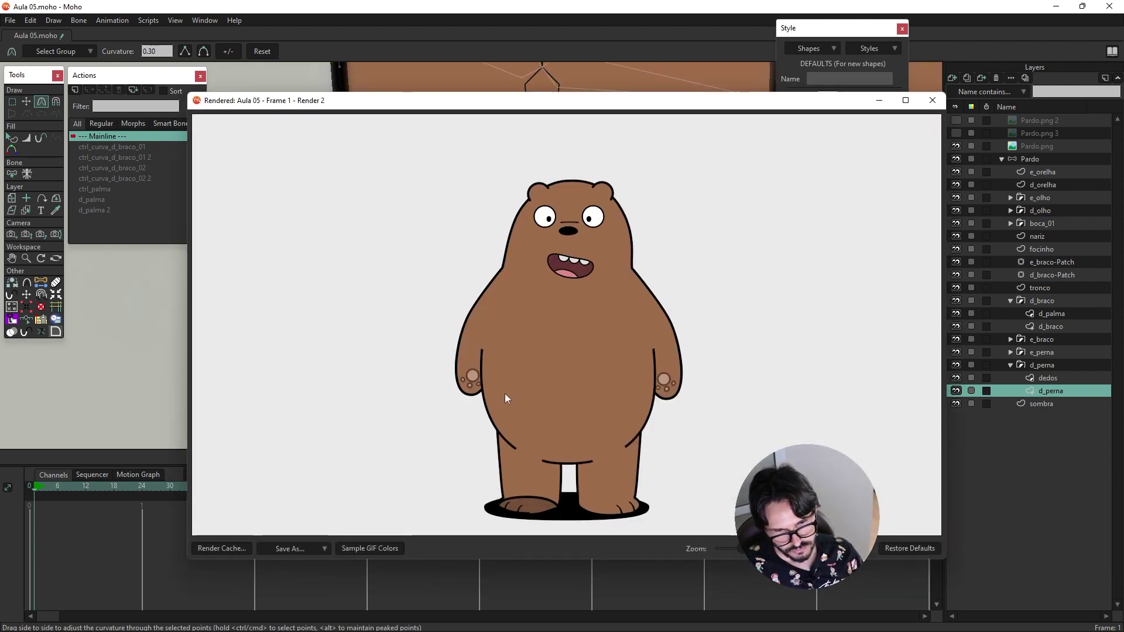
key(Escape)
scroll(603, 364, up, 2)
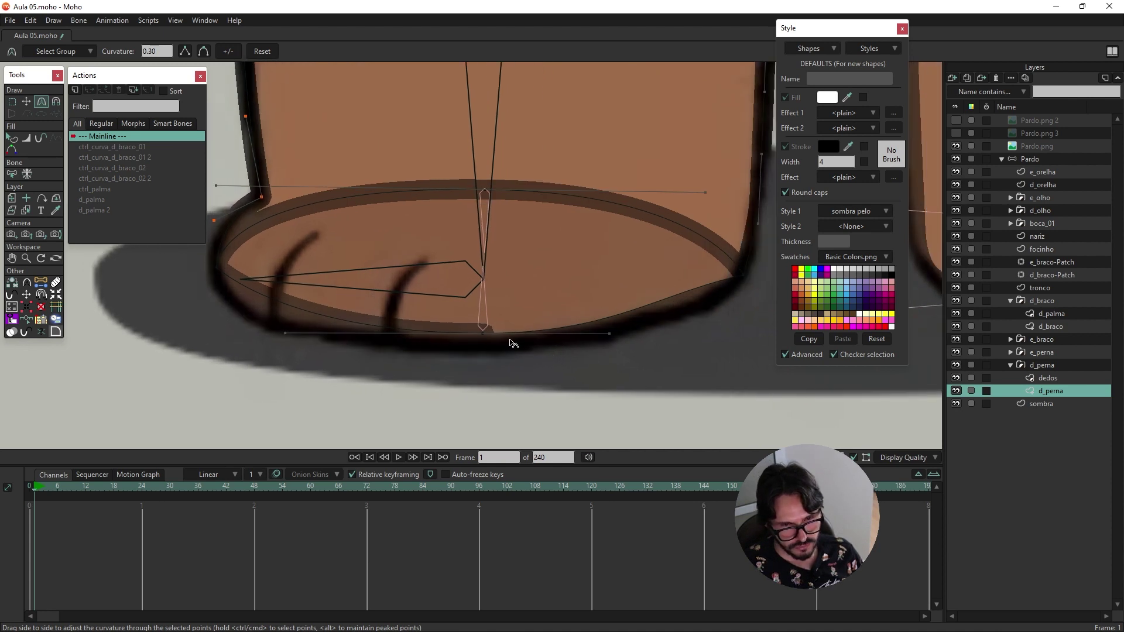
drag(609, 333, 667, 345)
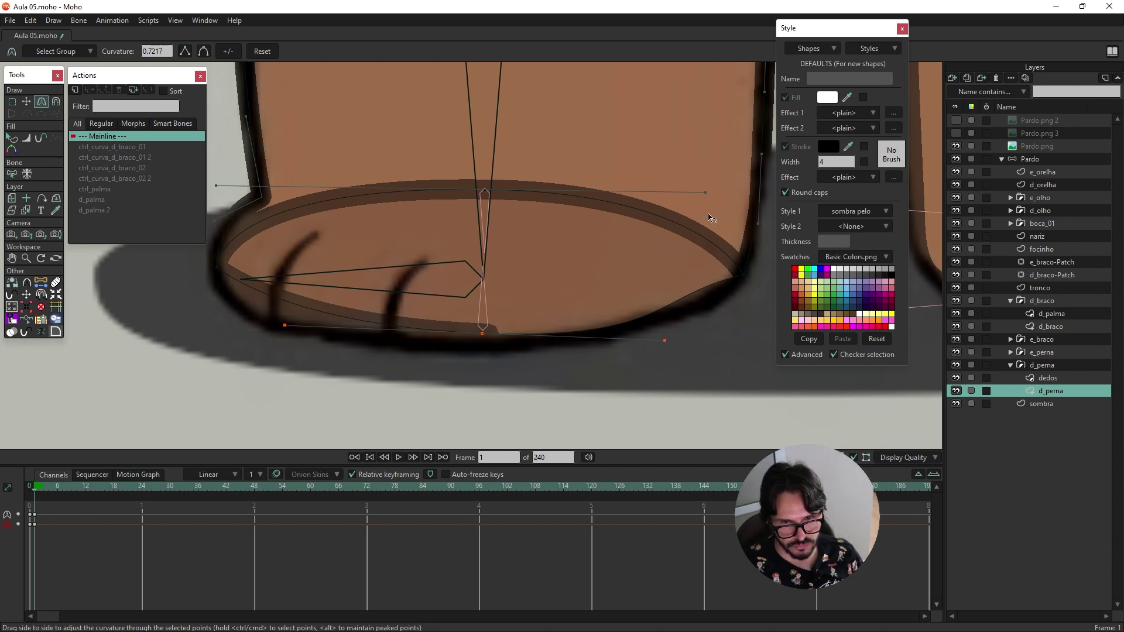
drag(667, 342, 627, 339)
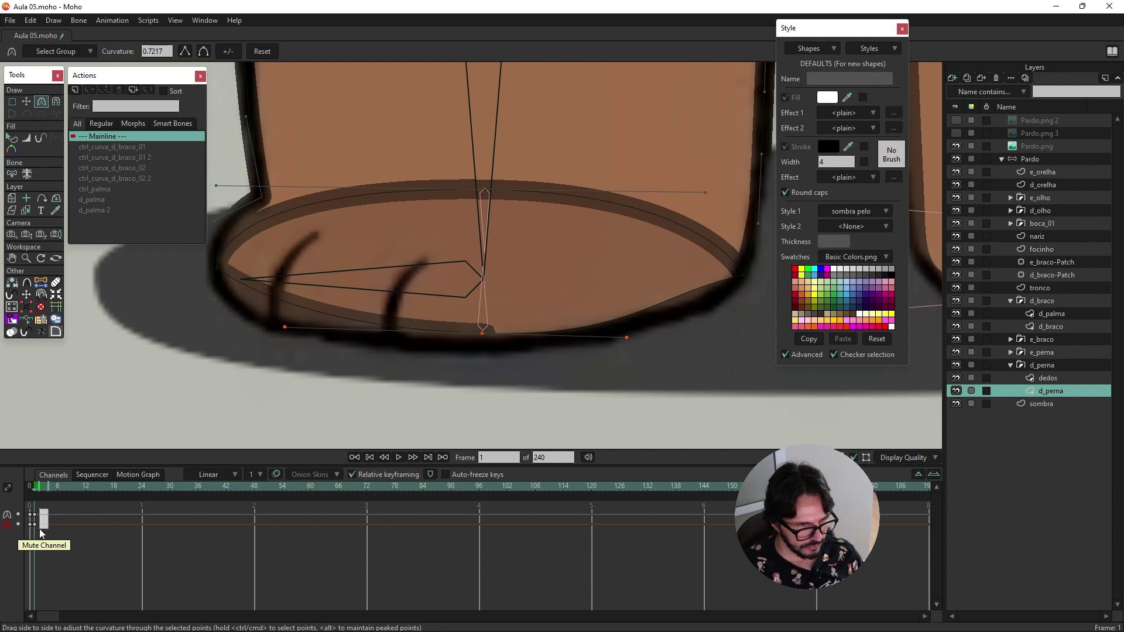
key(Delete)
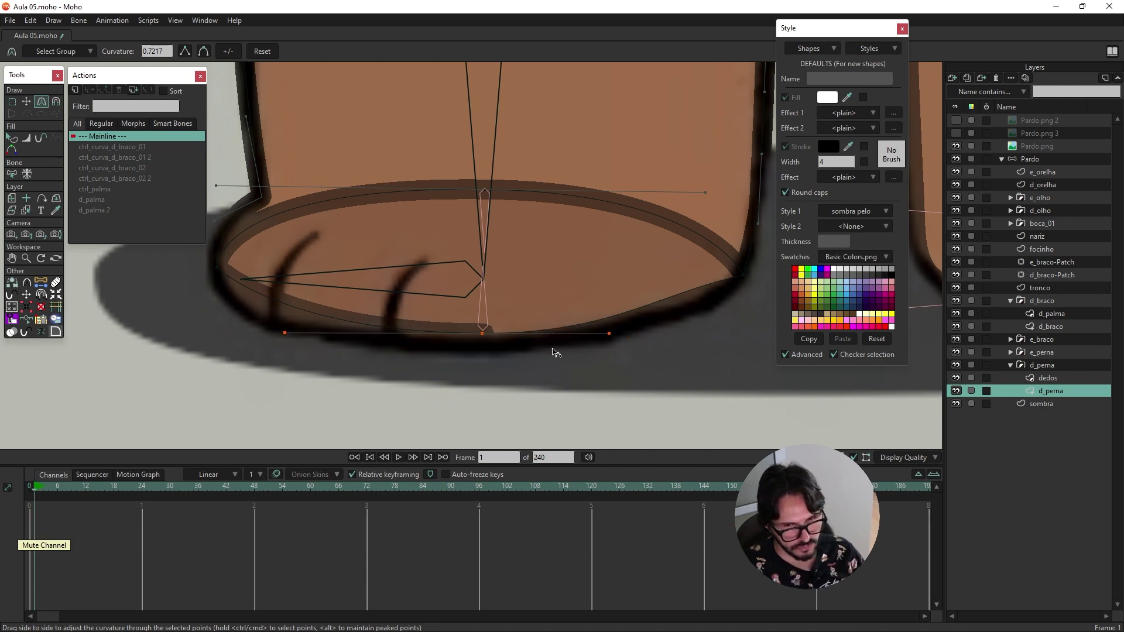
click(31, 493)
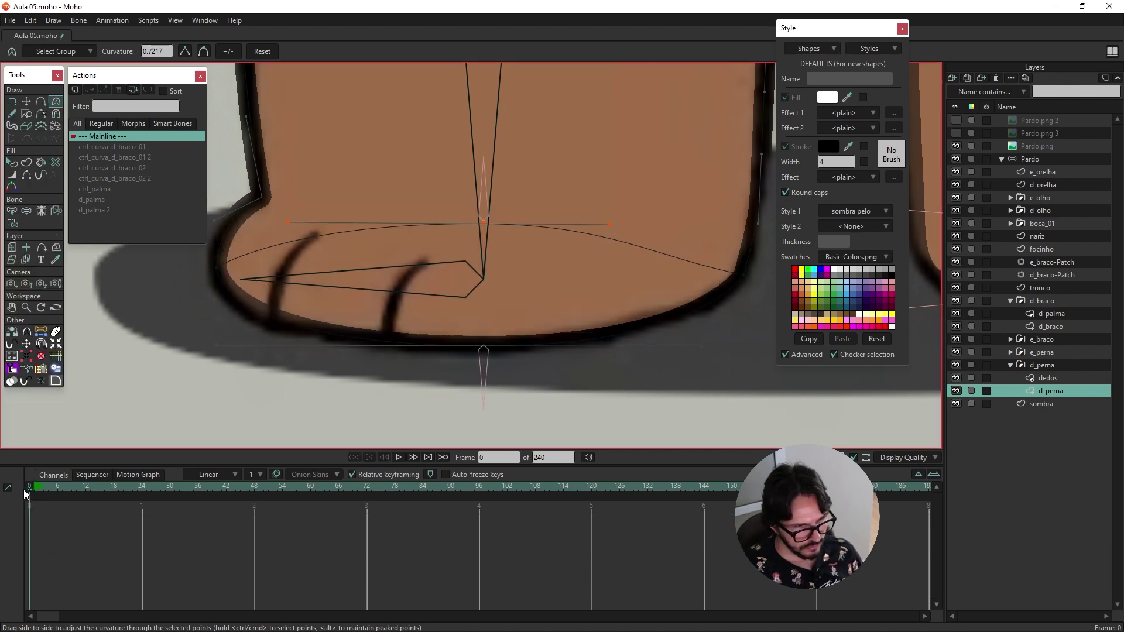
Step: Set both side points of the sole to Curvature 0.001 for sharp corners
click(743, 275)
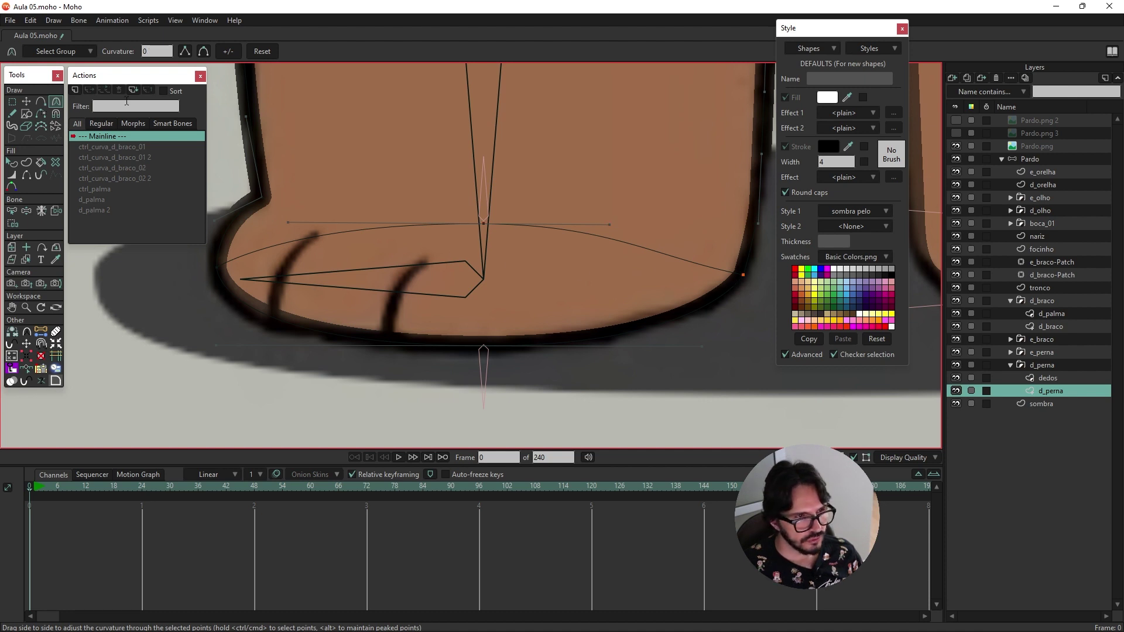
click(205, 52)
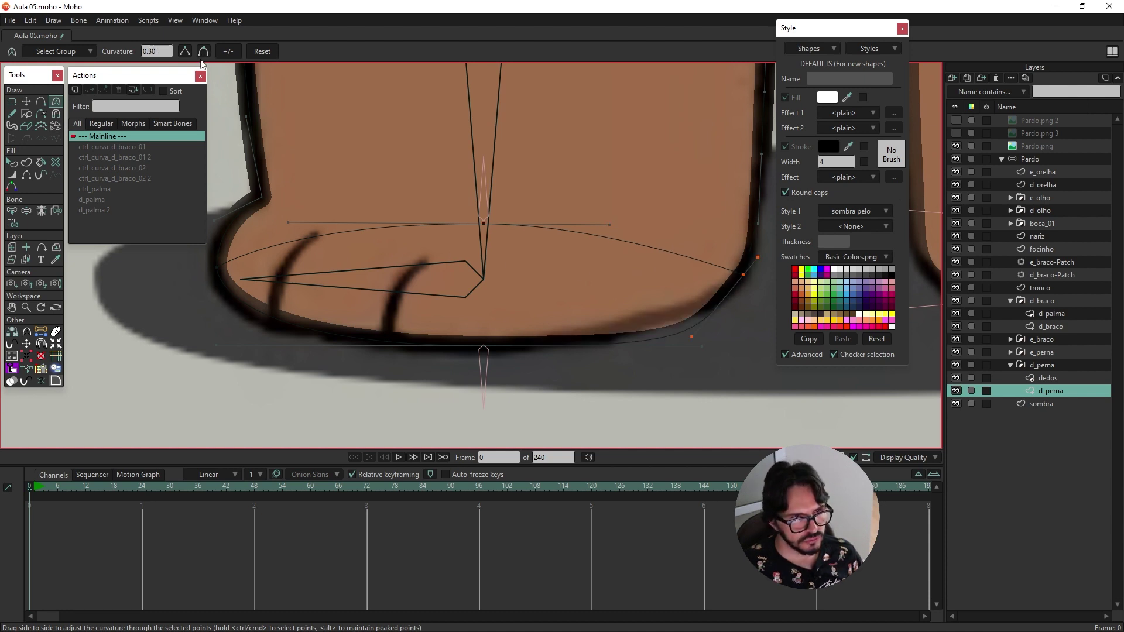
click(147, 51)
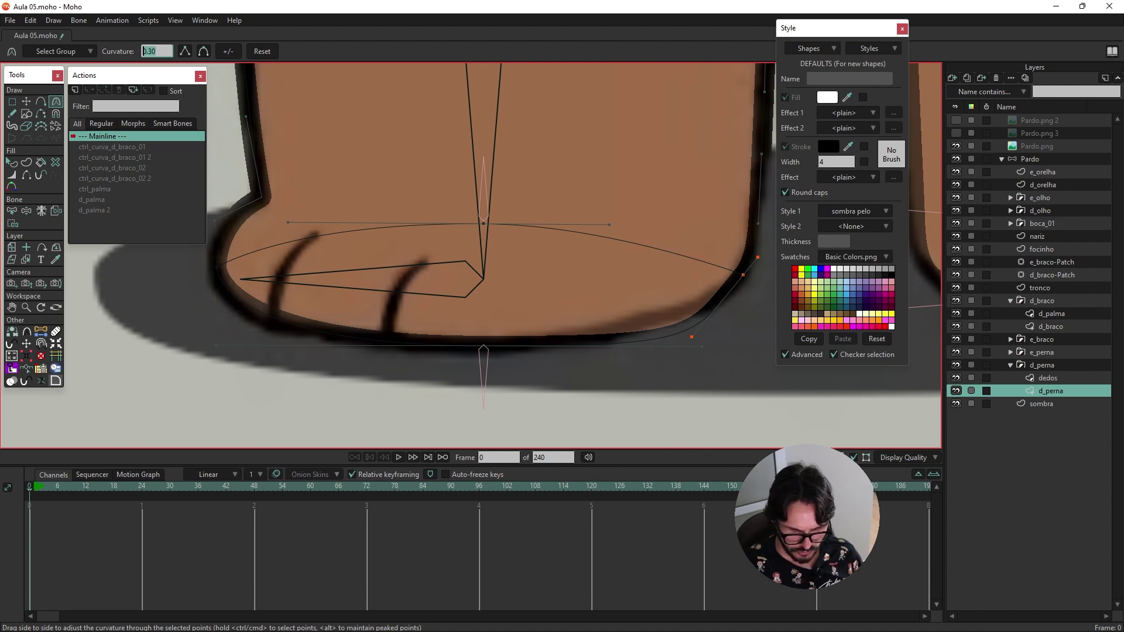
text(.001)
key(Return)
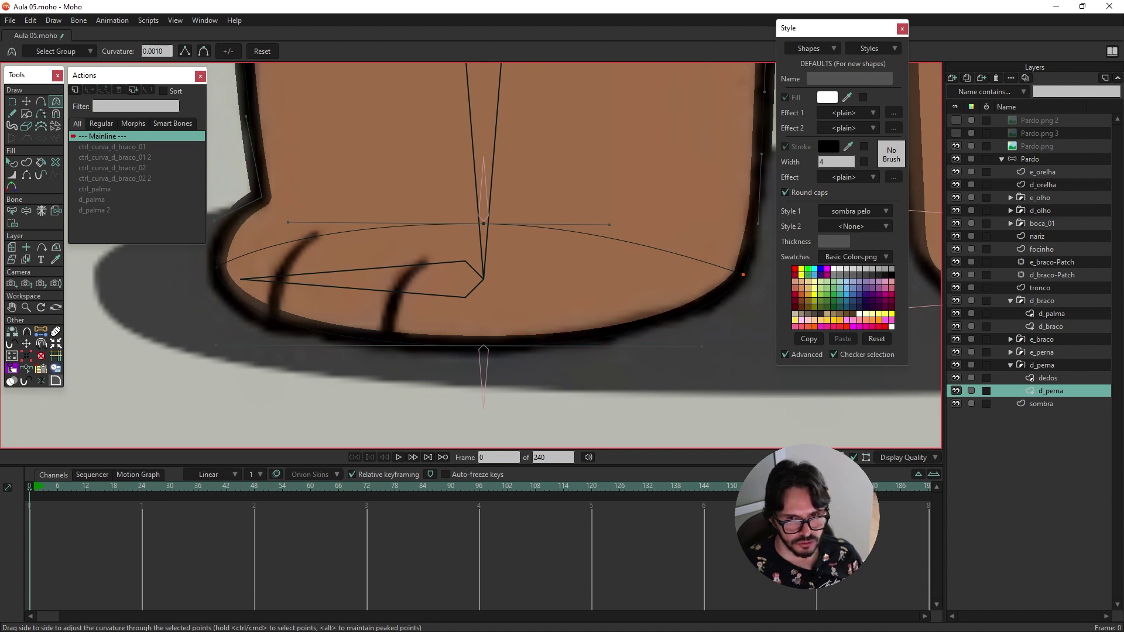
click(216, 268)
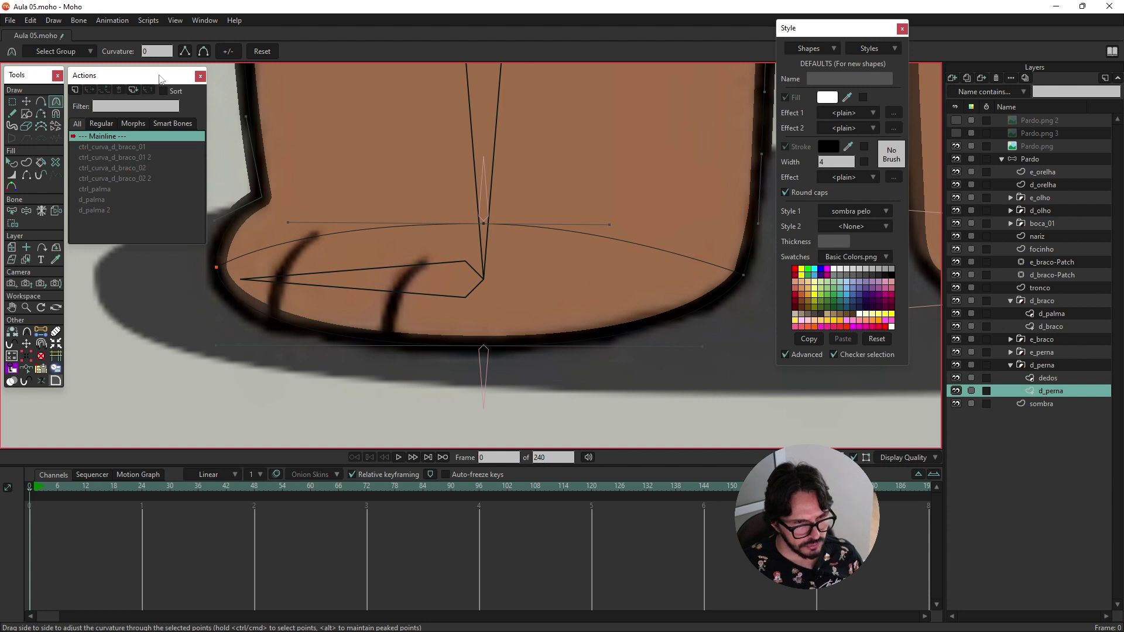
click(157, 50)
text(0)
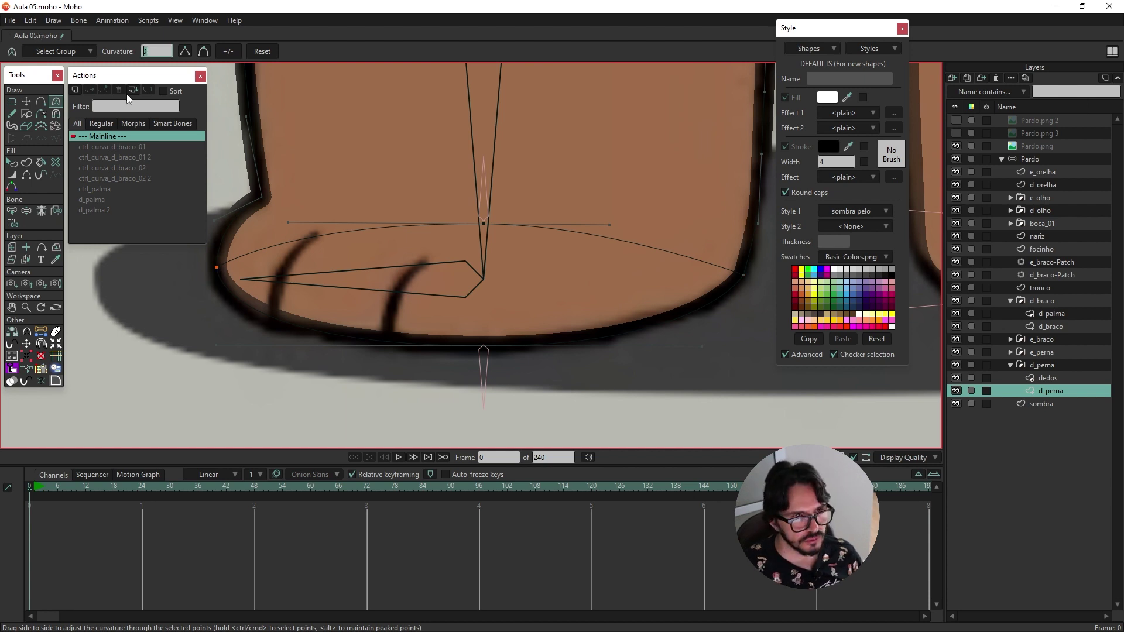
click(204, 51)
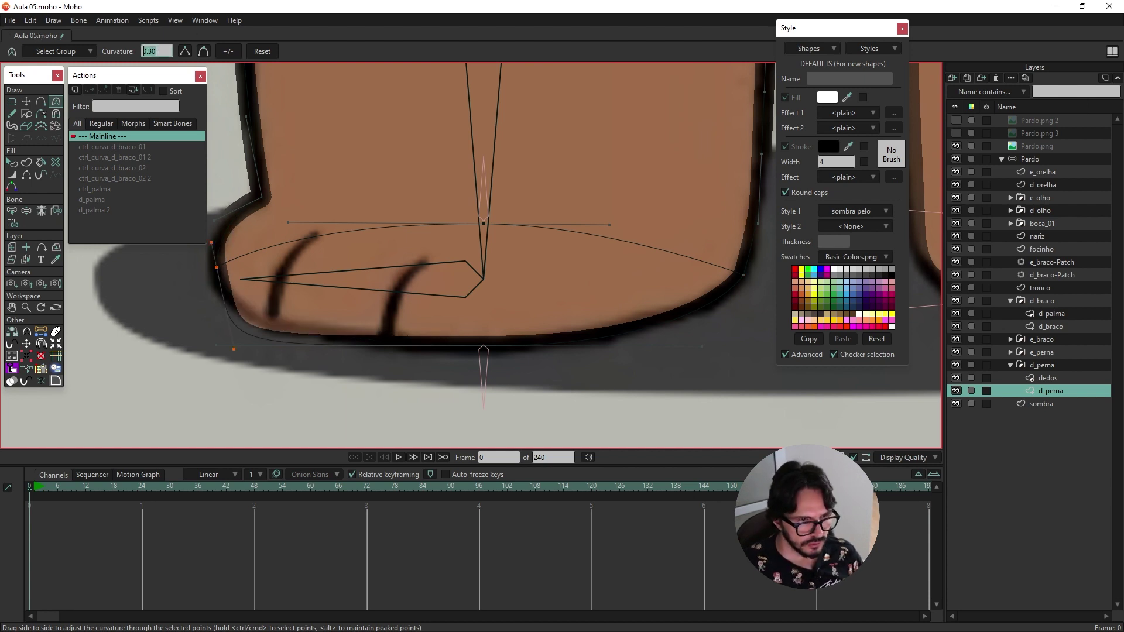
text(.001)
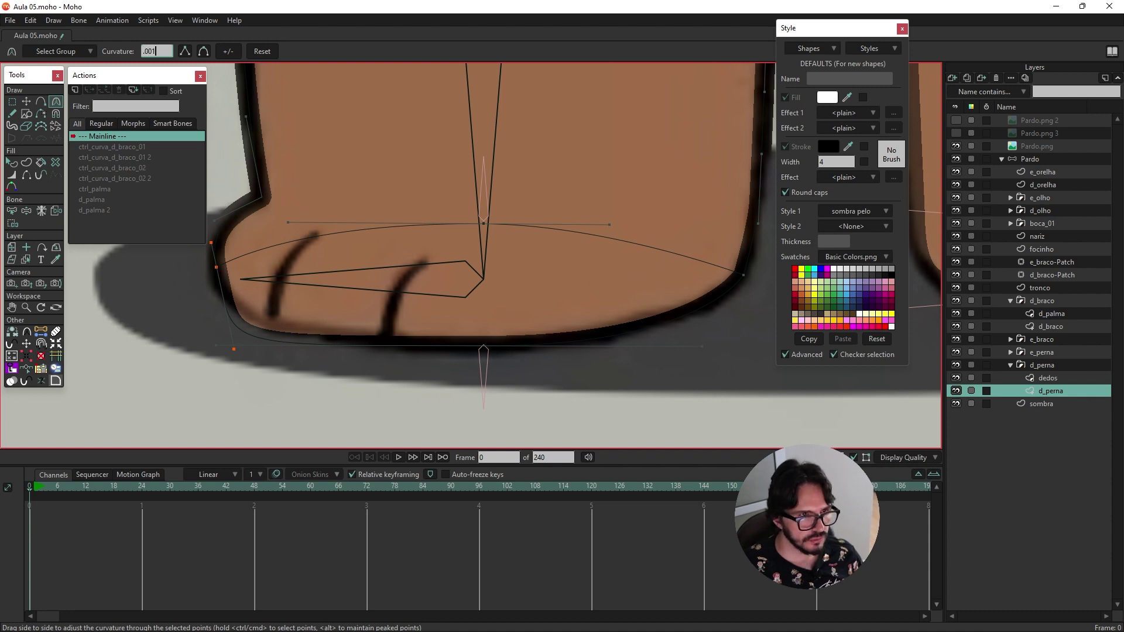
key(Return)
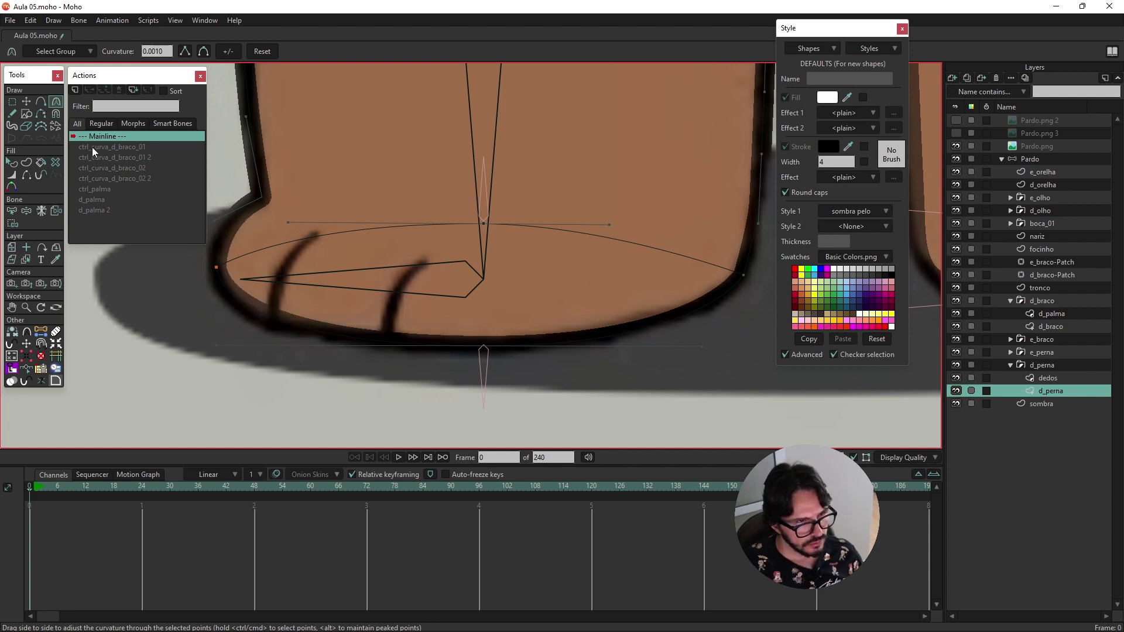
click(27, 101)
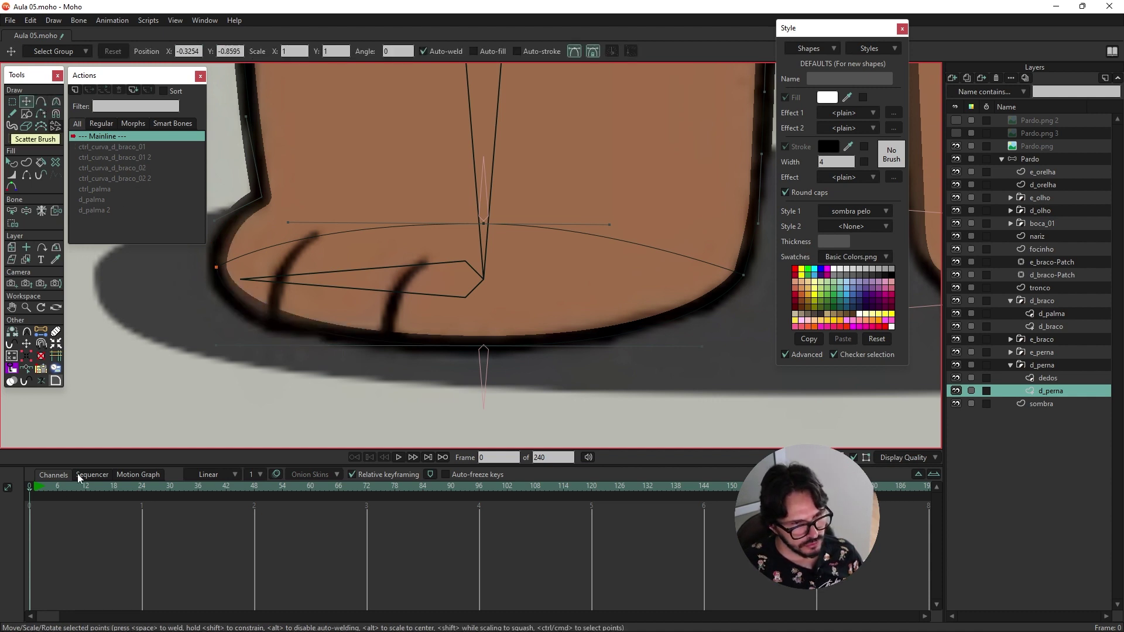
Step: Use Hide Edge and Stroke Exposure on the sole shape to reveal its full-width curved line
key(q)
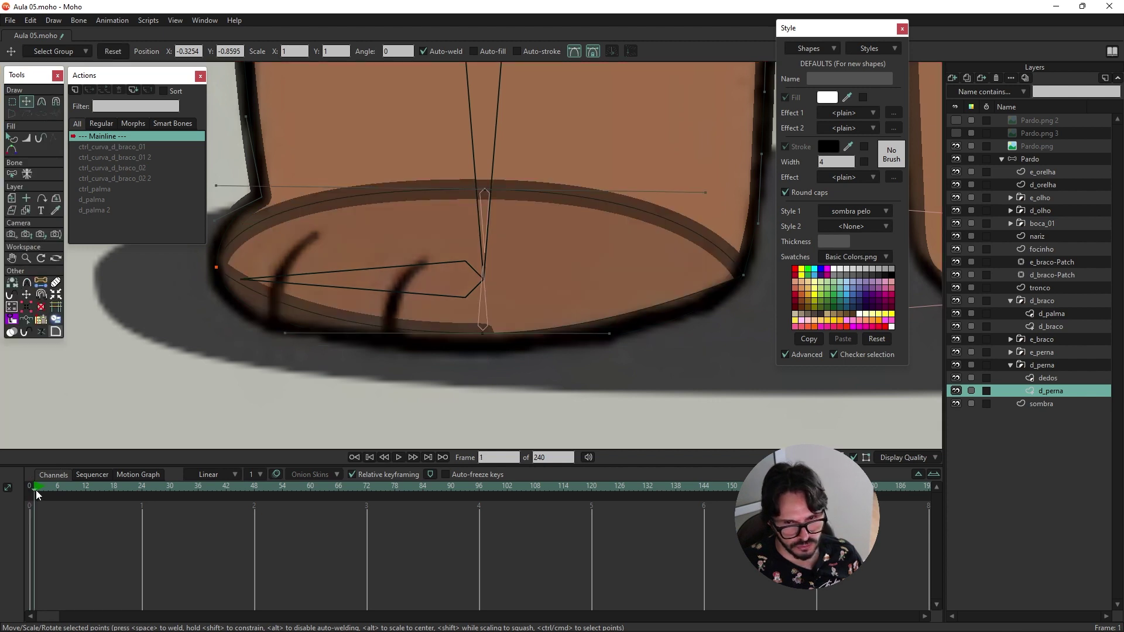
click(360, 312)
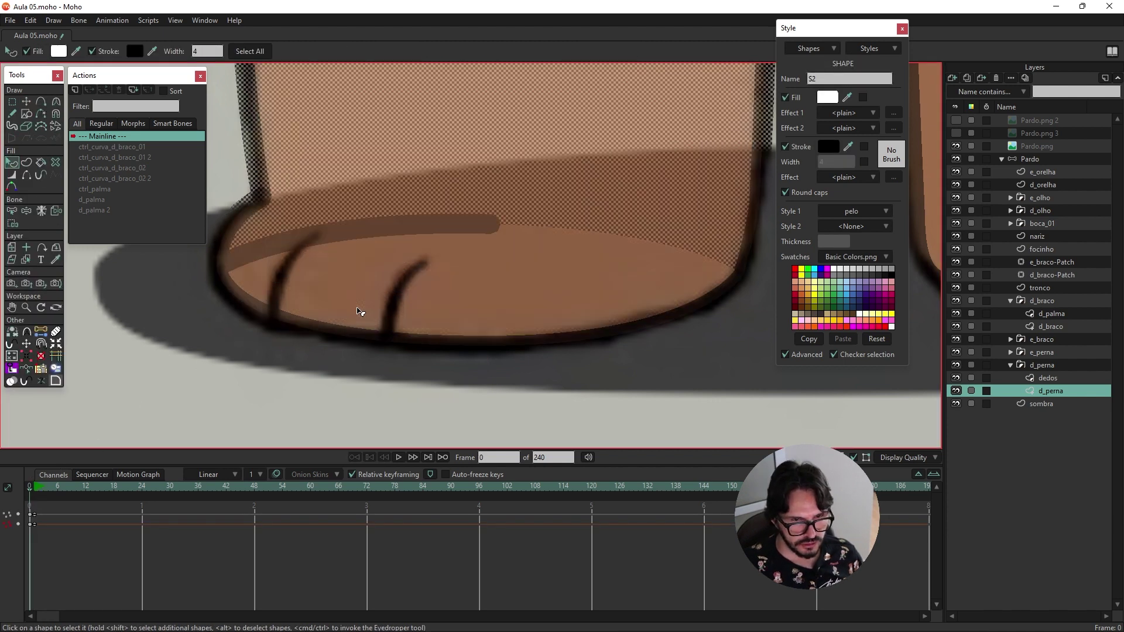
click(279, 388)
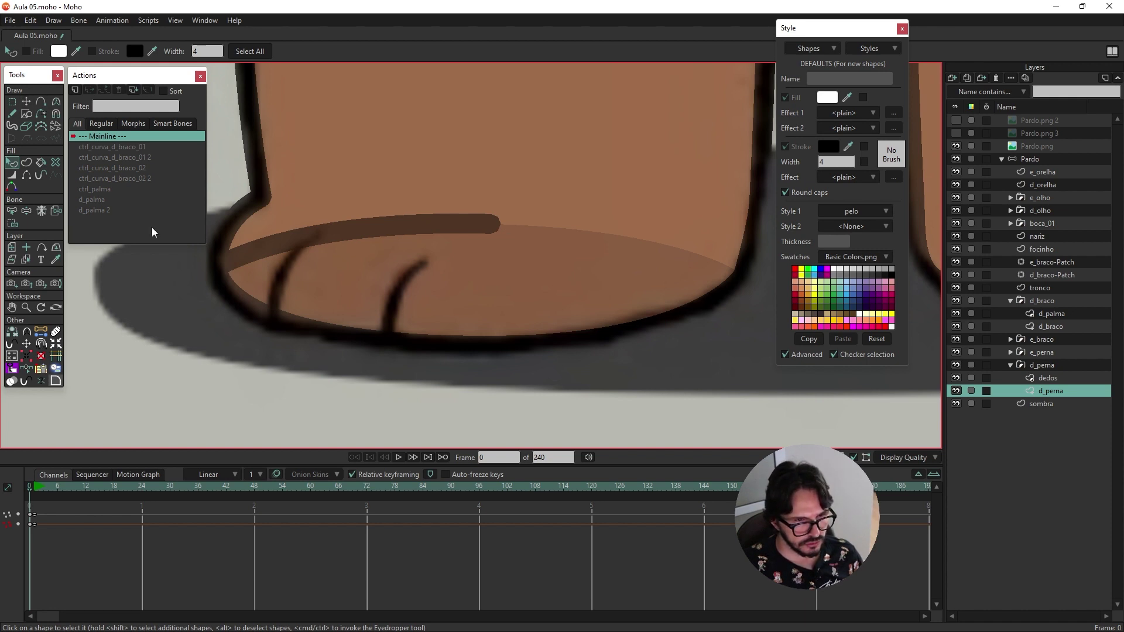
click(27, 177)
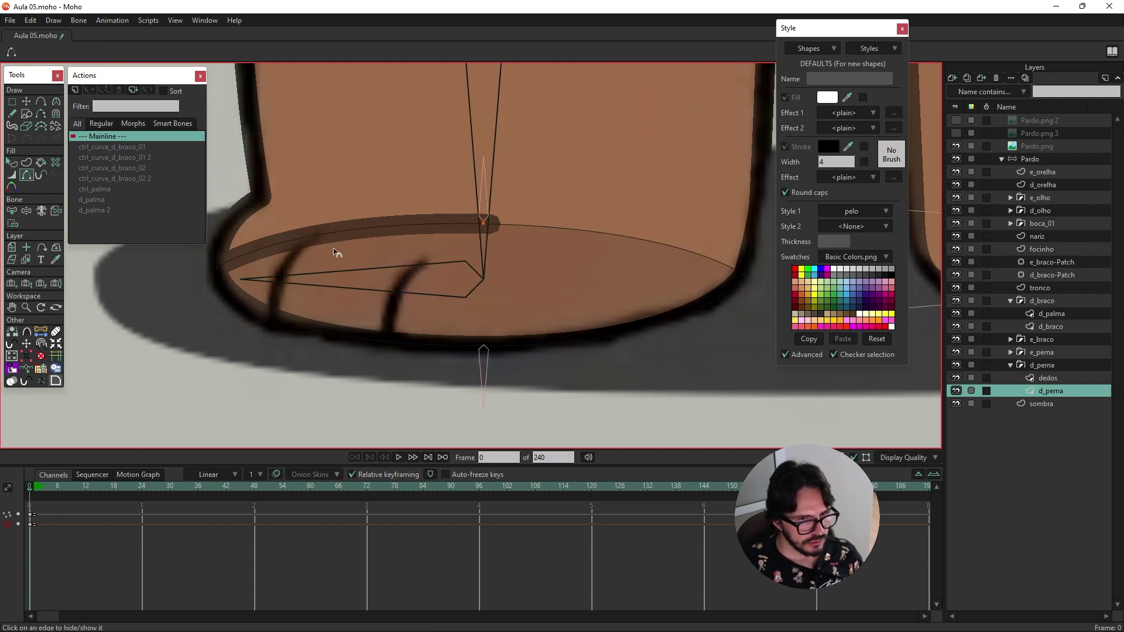
click(41, 175)
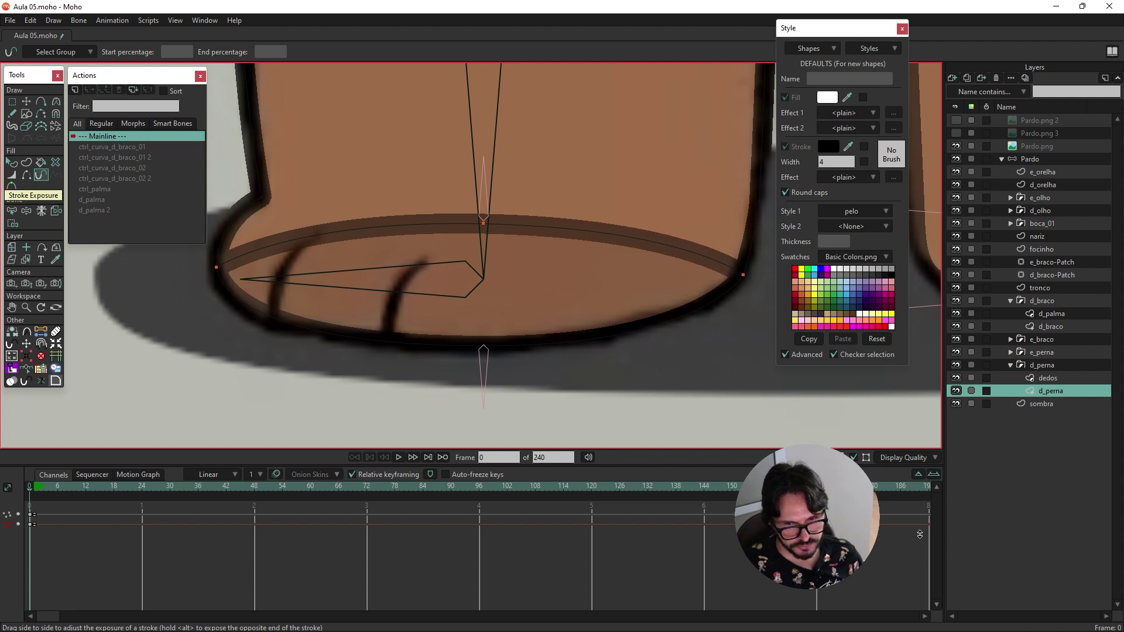
click(27, 102)
click(11, 164)
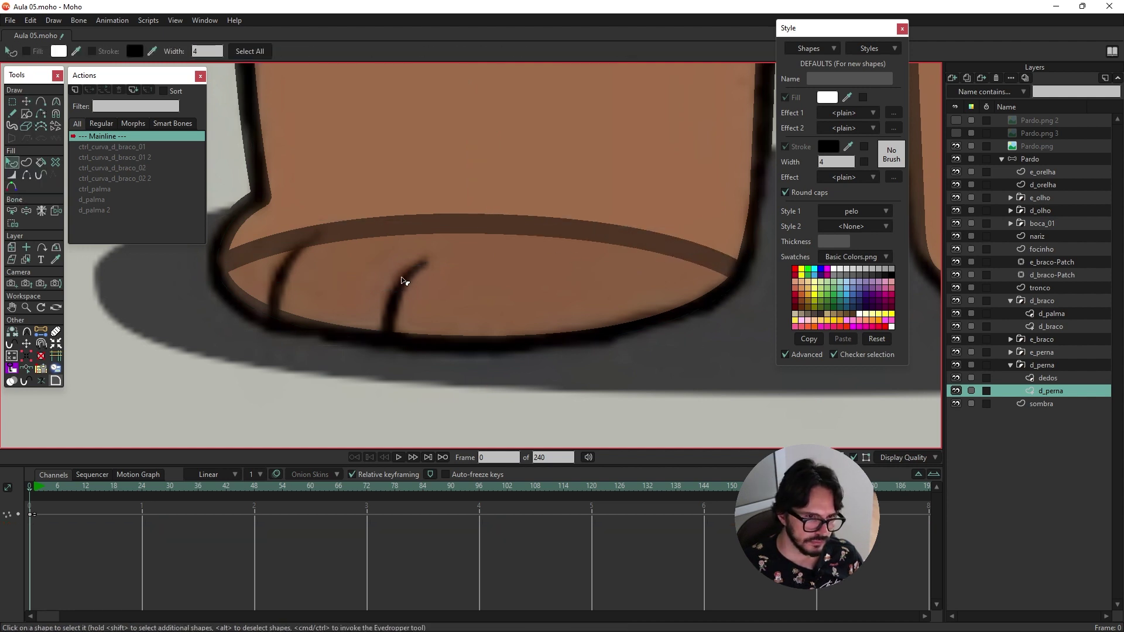
click(394, 232)
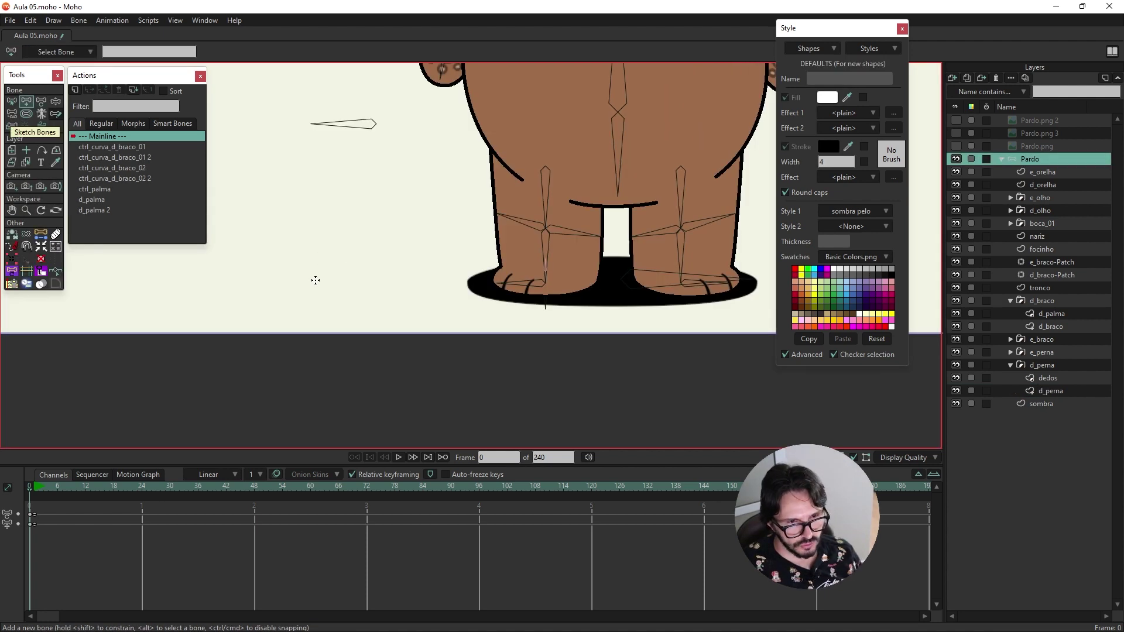
Step: Show the grid and draw a new bone named ctrl_sola_d_main beside the character
key(ctrl+g)
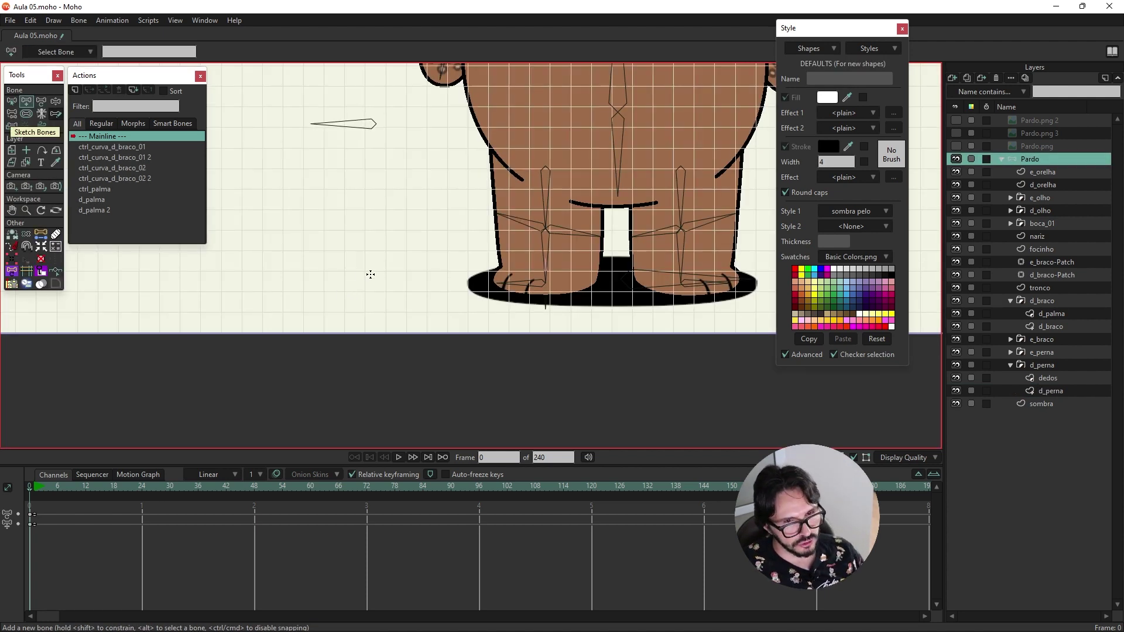
scroll(294, 174, down, 3)
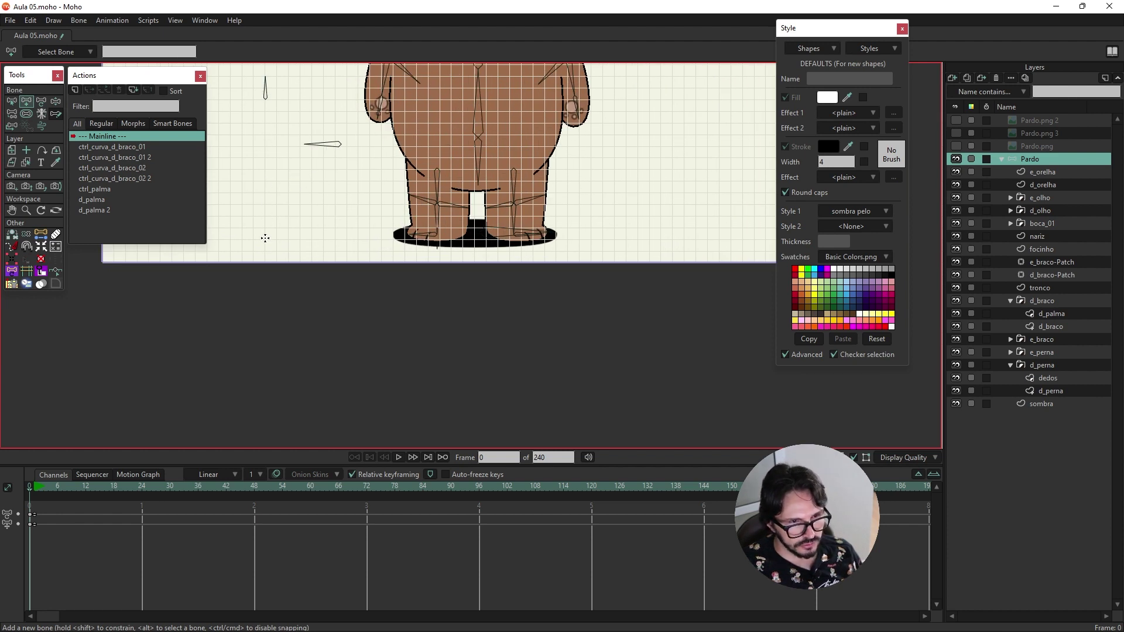
drag(266, 239, 267, 219)
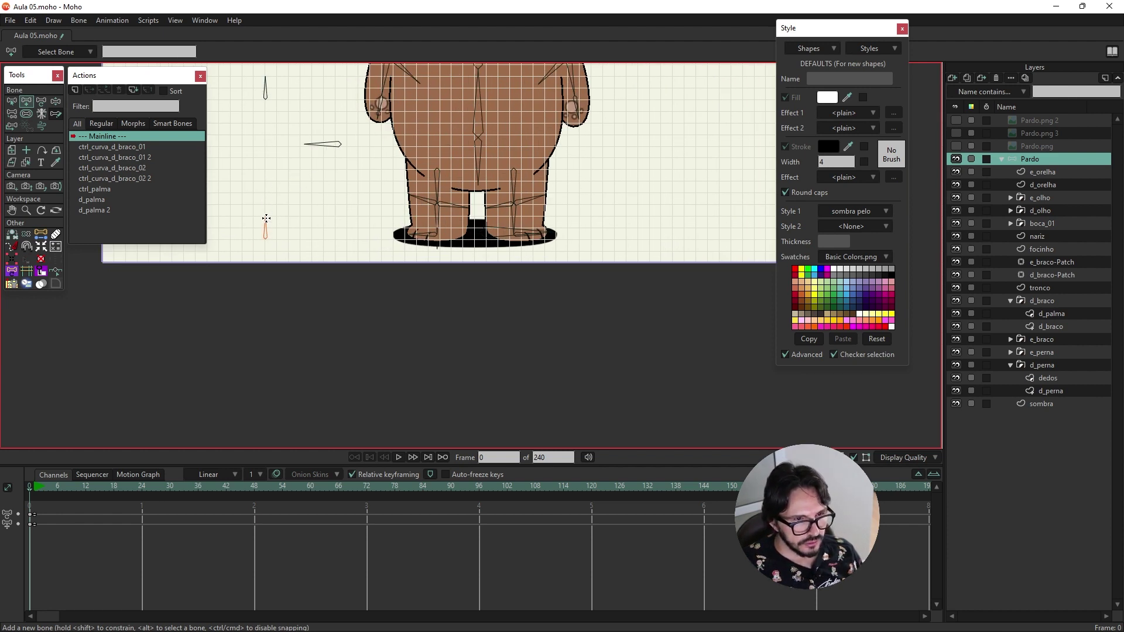
text(ctrl_sola_d_main)
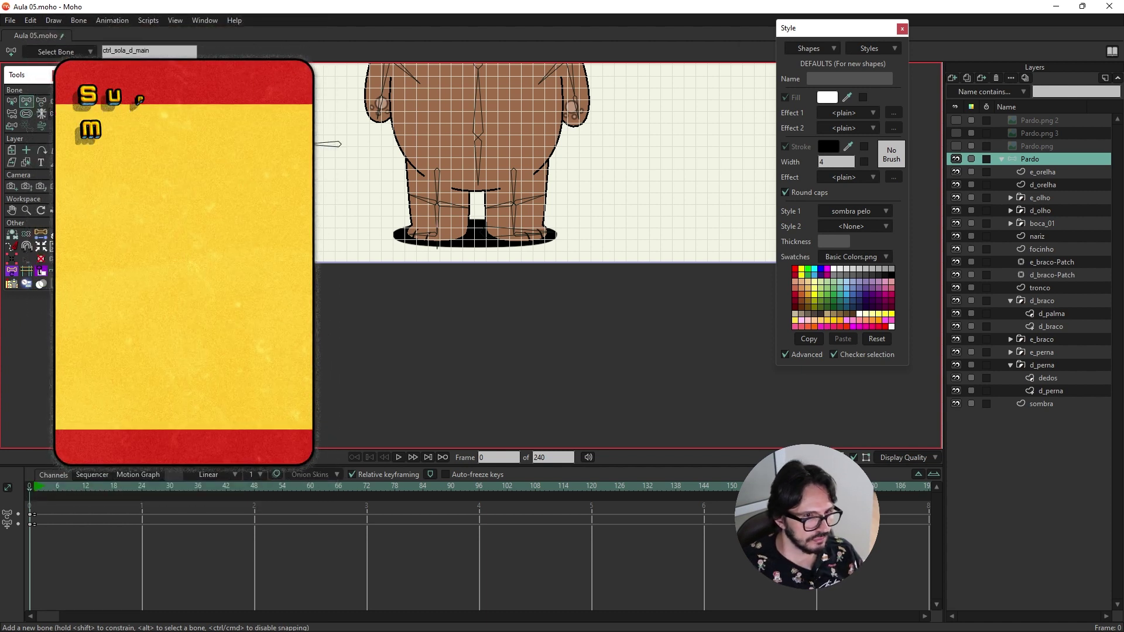
text(b)
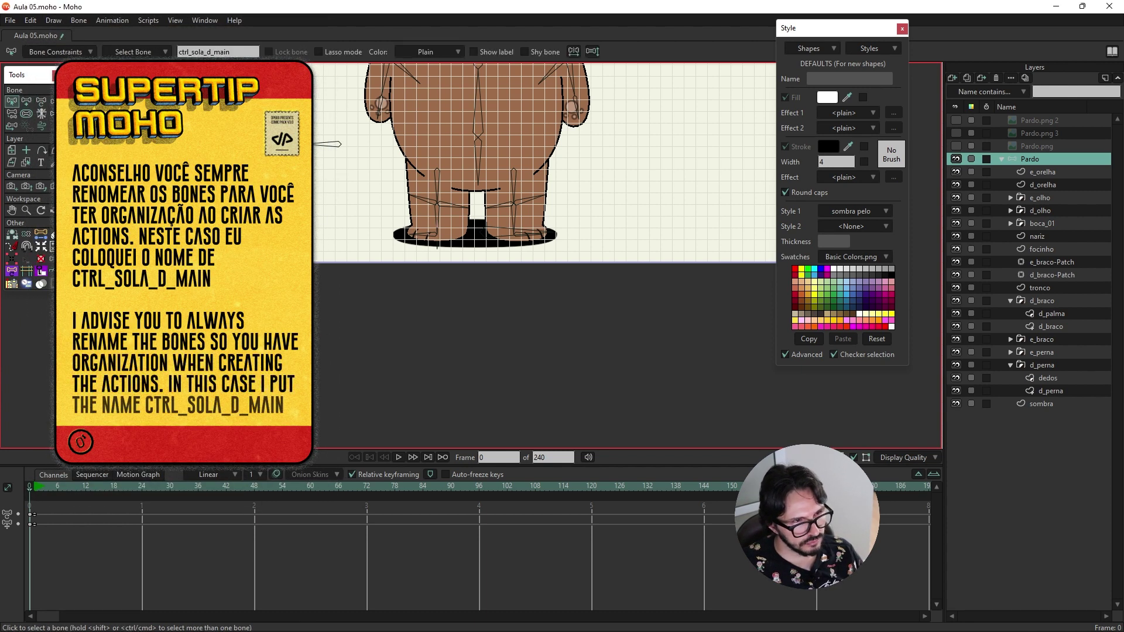
scroll(586, 175, up, 3)
scroll(586, 176, up, 1)
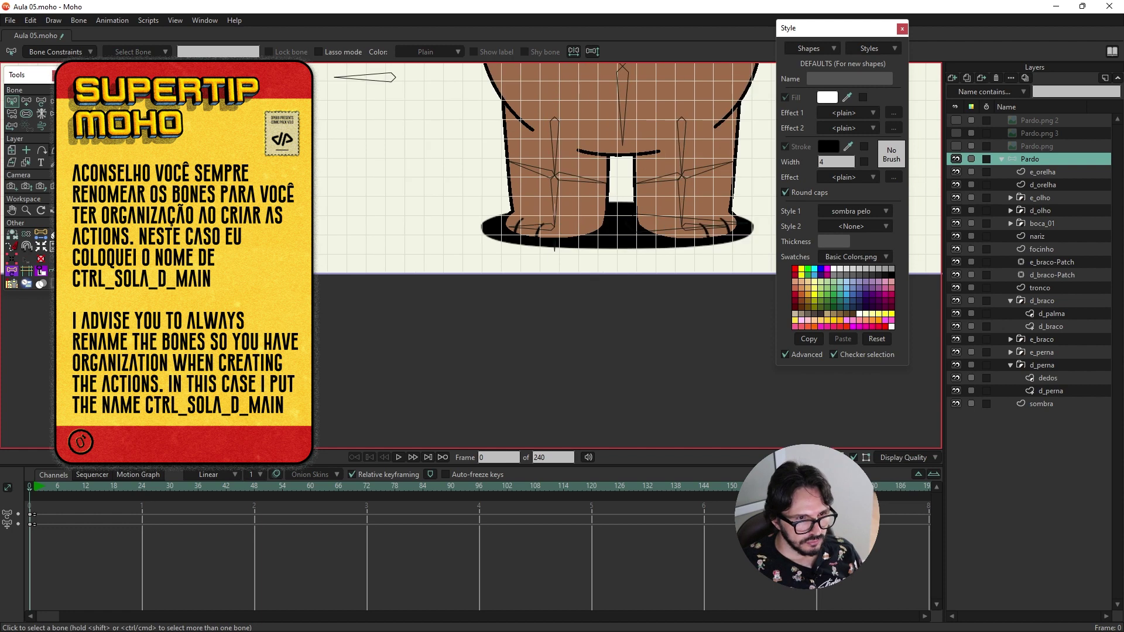
click(555, 245)
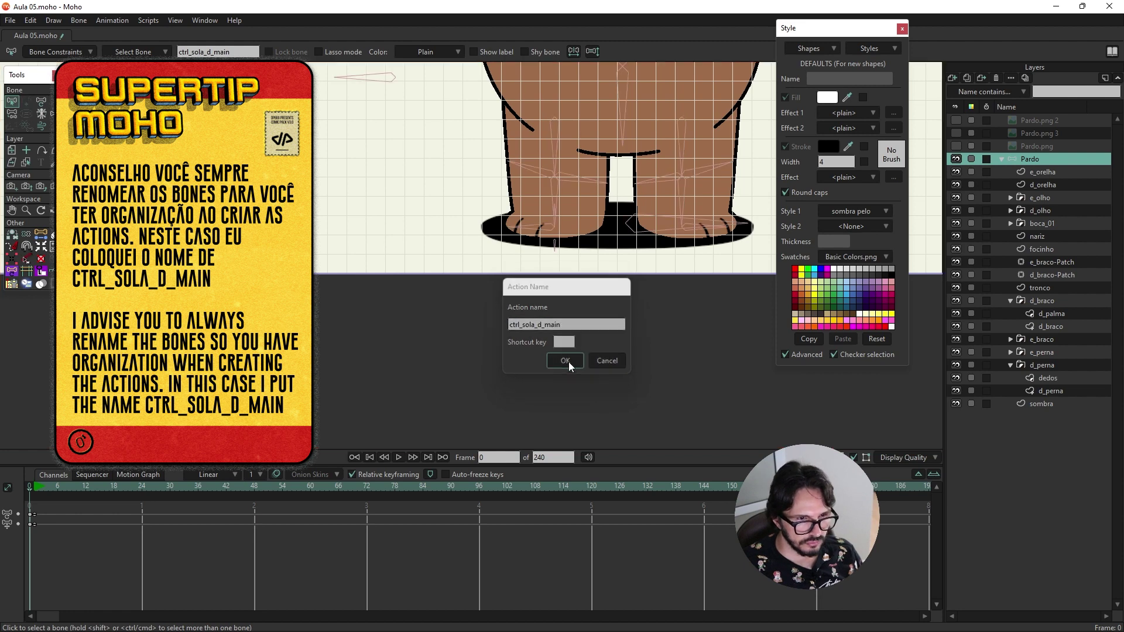
Step: Confirm the ctrl_sola_d_main action and set its frame-0 keys to Linear interpolation
click(564, 362)
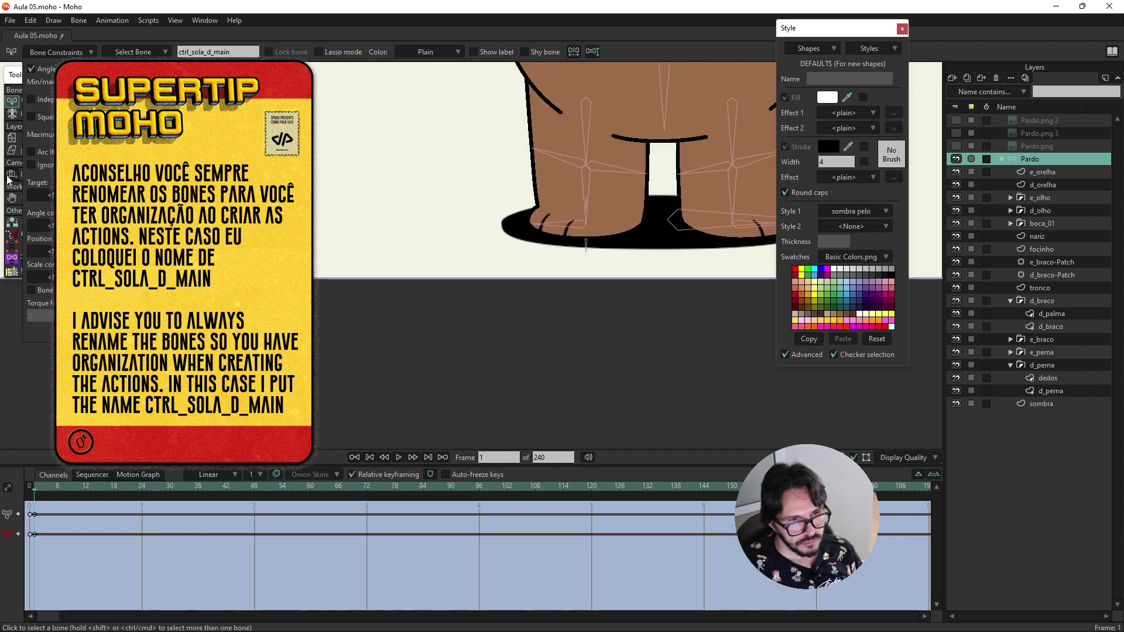
right_click(32, 534)
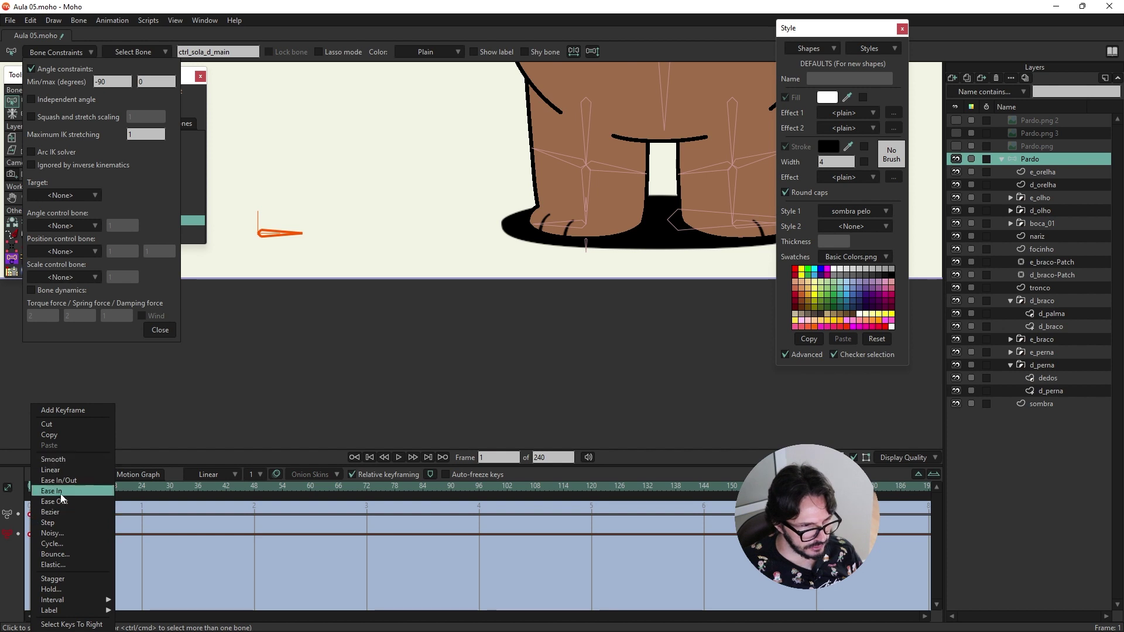
click(59, 470)
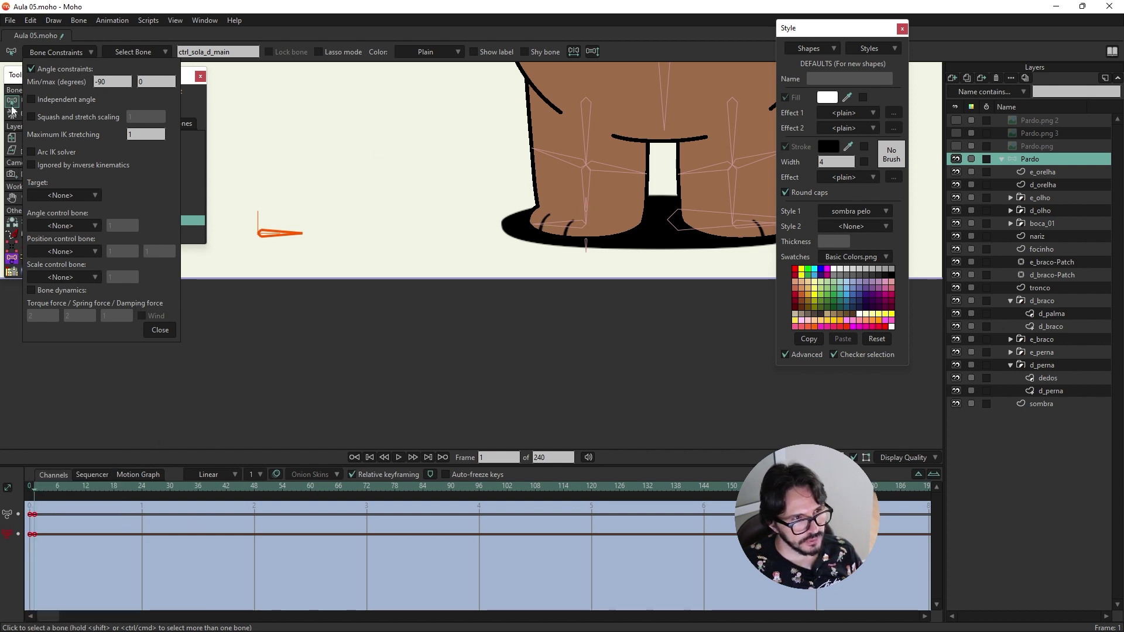
click(159, 330)
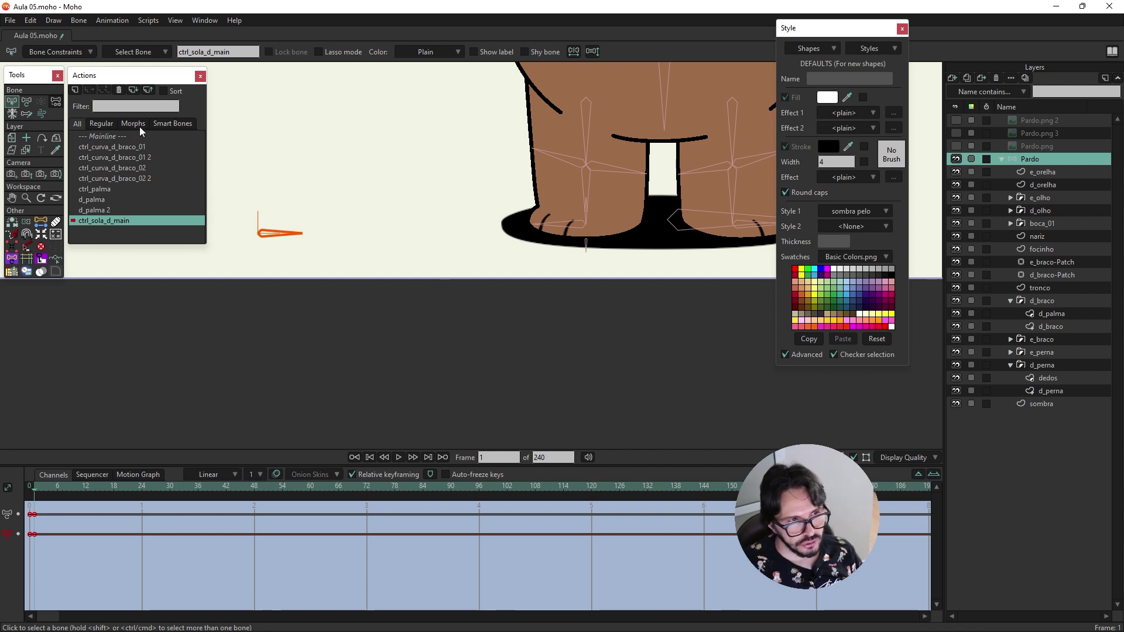
Step: Raise the bone beneath the right foot to lift the sole in the action
click(26, 101)
scroll(606, 228, up, 3)
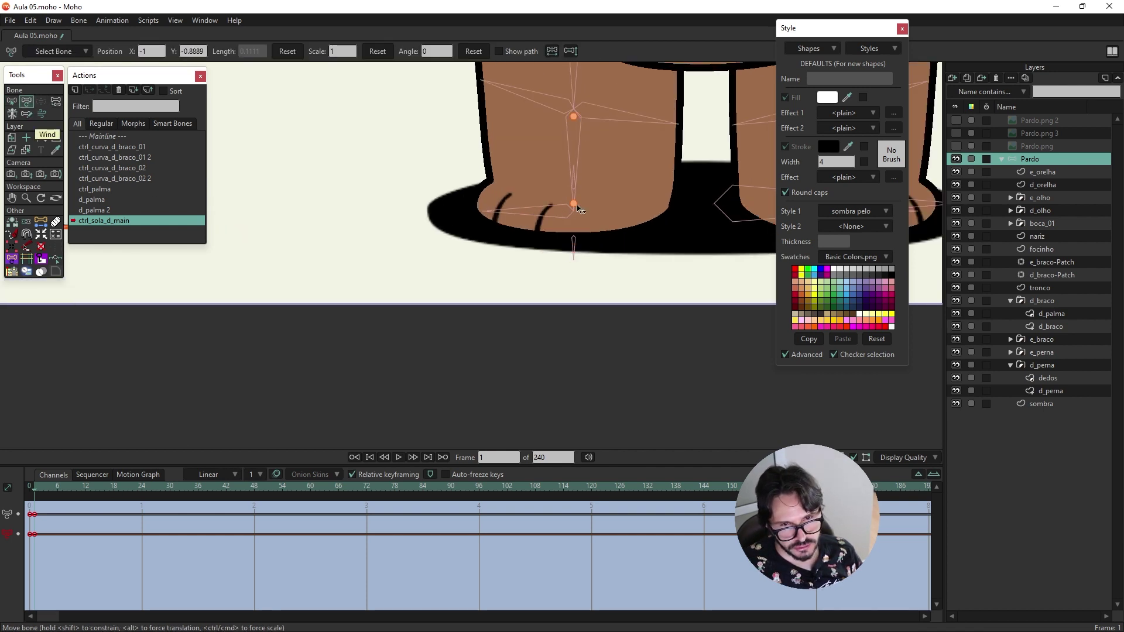
mouse_move(578, 209)
mouse_down()
mouse_move(648, 195)
mouse_move(603, 173)
mouse_move(704, 228)
mouse_up()
click(705, 270)
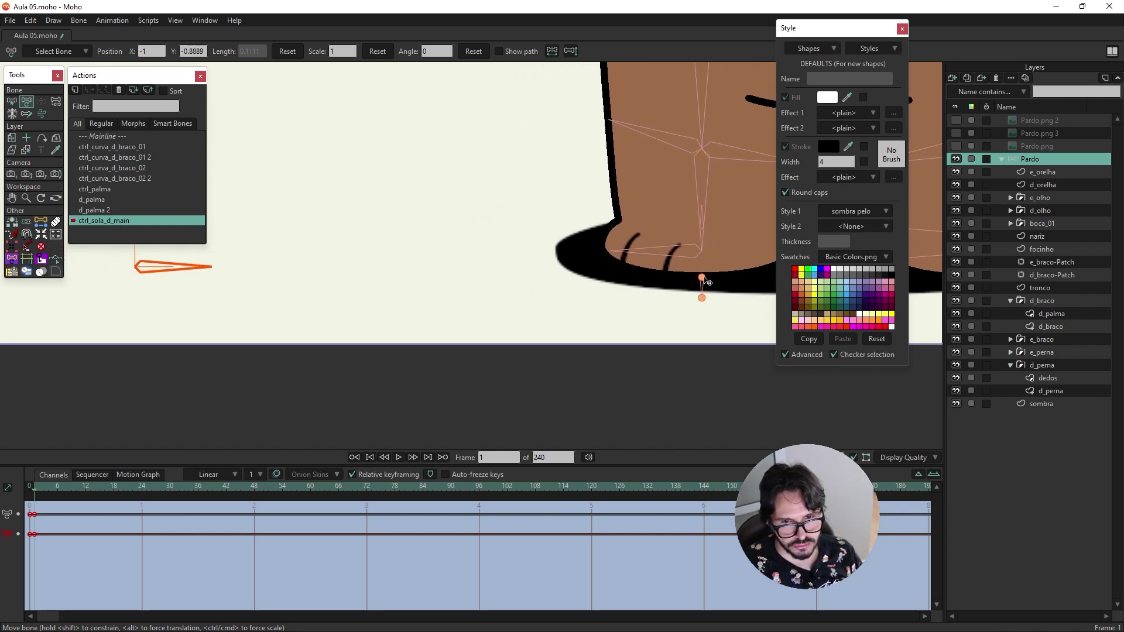
drag(705, 281, 709, 228)
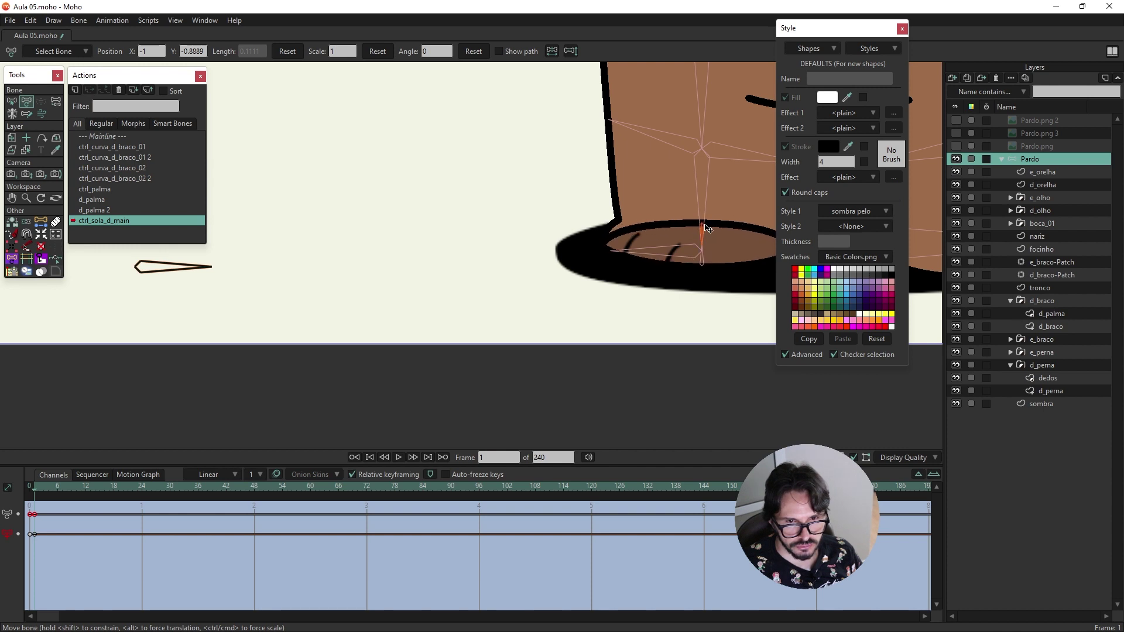
click(704, 230)
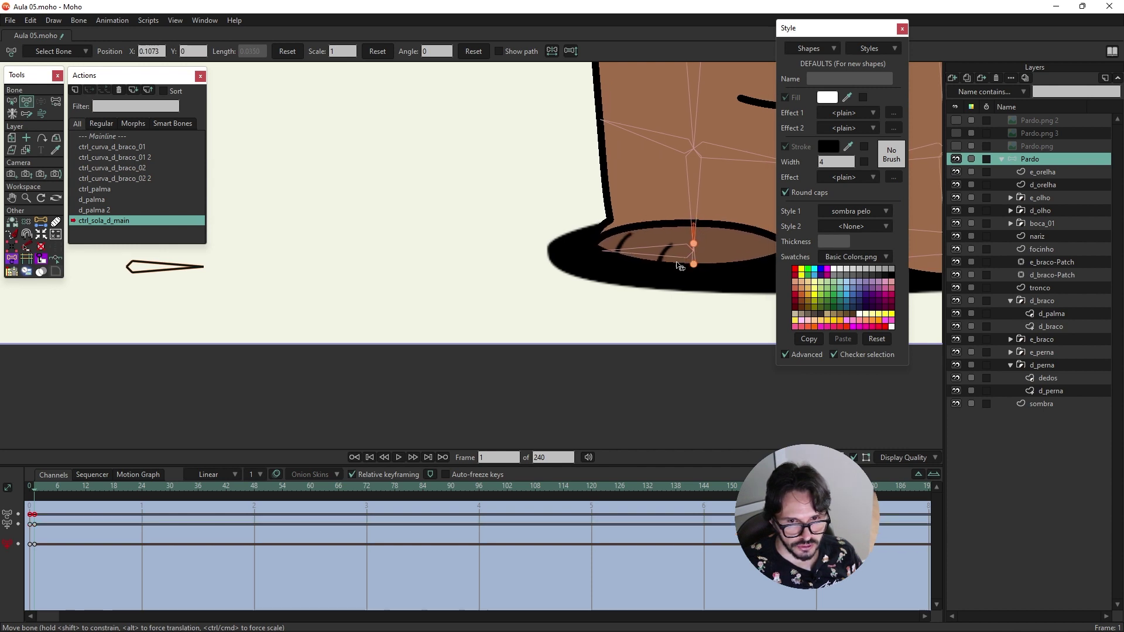
Step: Set all frame-0 keyframes of the action to linear interpolation
drag(691, 246, 558, 285)
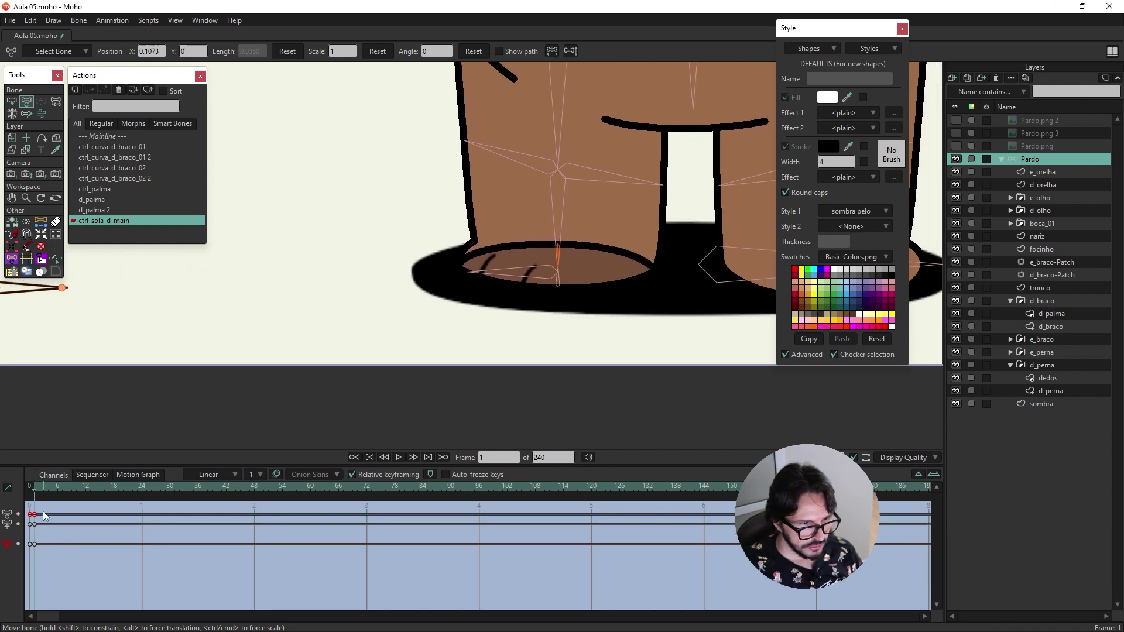
mouse_move(47, 507)
mouse_down()
mouse_move(34, 566)
mouse_move(34, 538)
mouse_up()
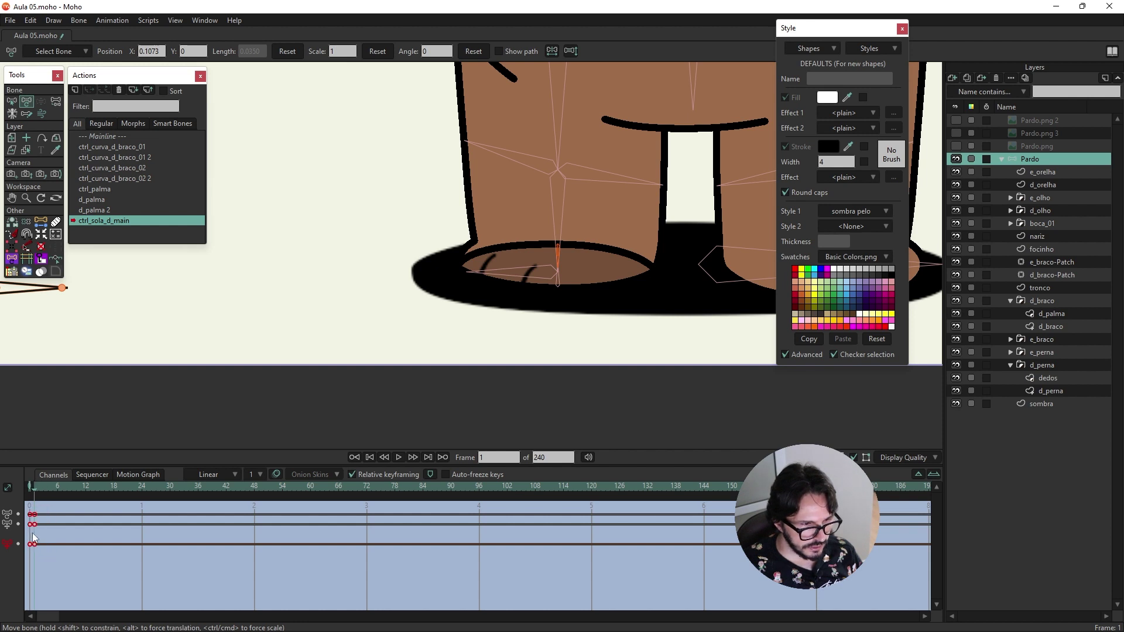
right_click(34, 526)
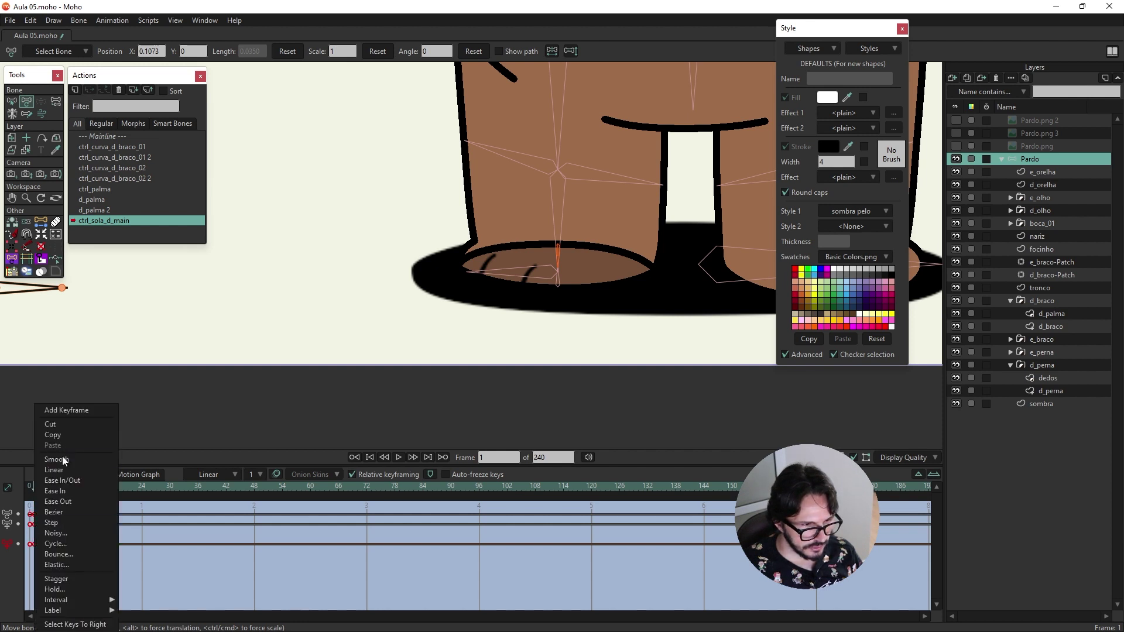
click(168, 441)
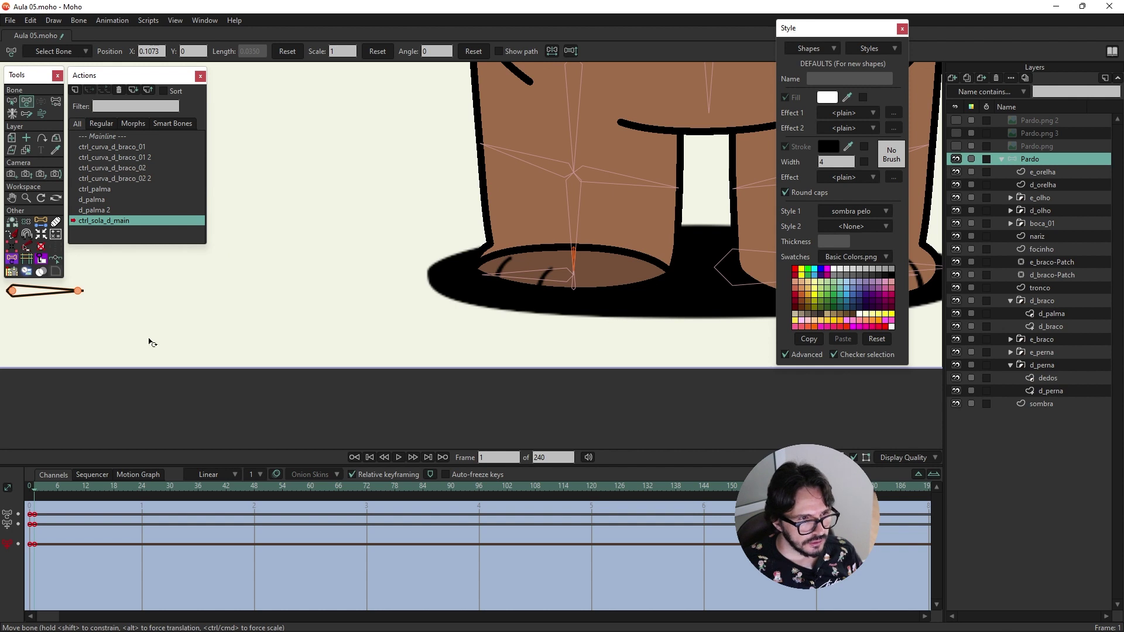
Step: In the dedos layer, select the two toe curves on the sole and nudge them upward
ctrl+alt+click(507, 269)
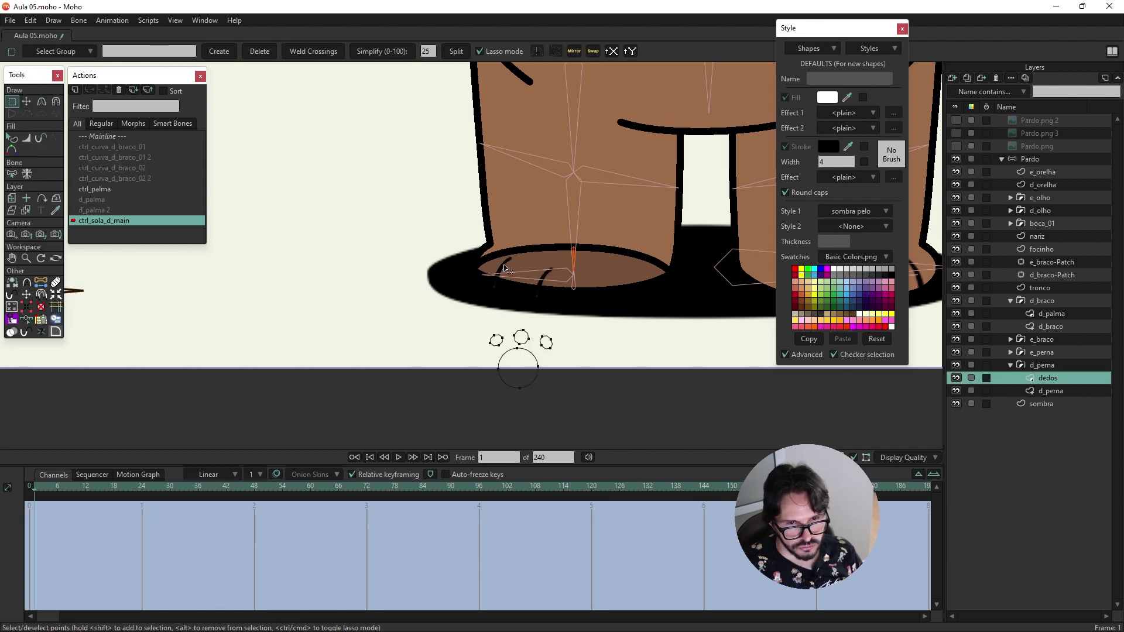
click(27, 103)
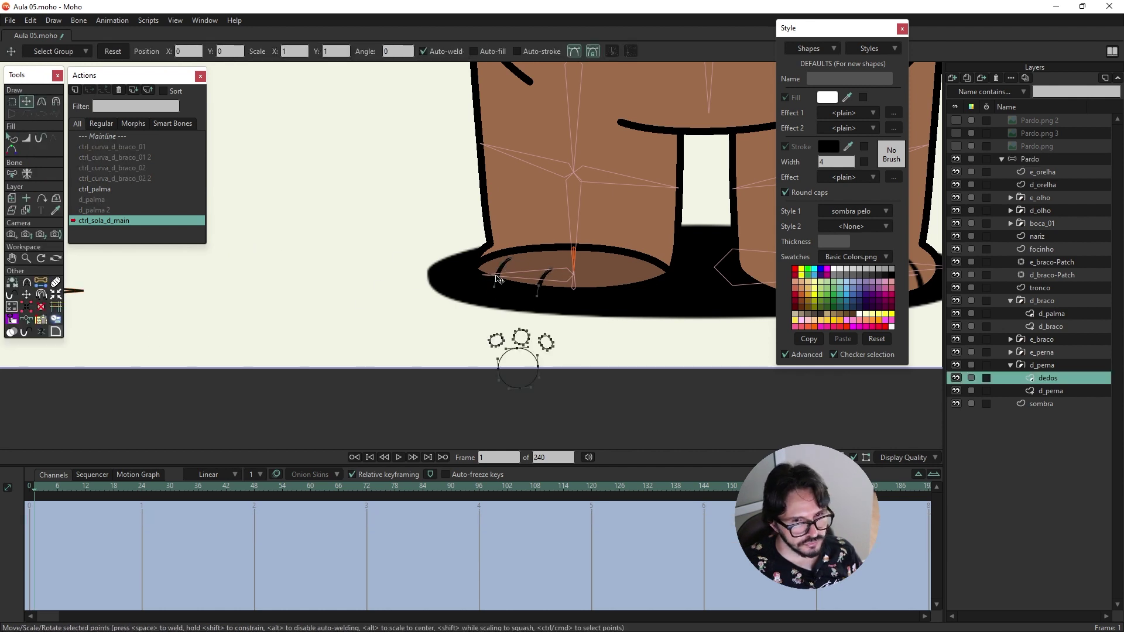
double_click(504, 271)
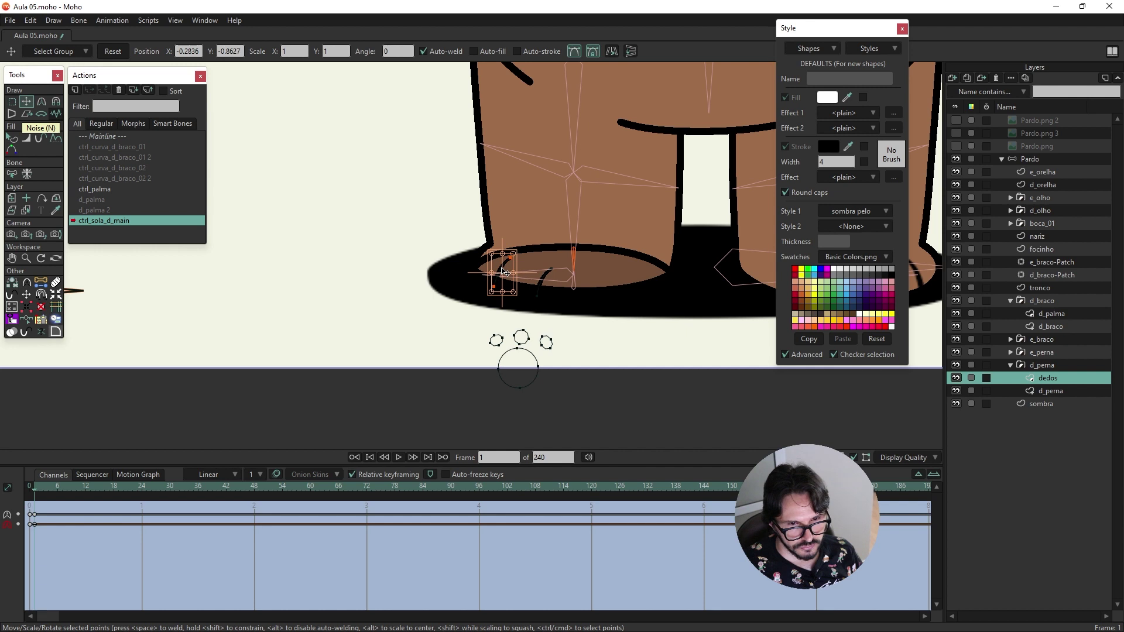
double_click(545, 284)
drag(544, 288, 547, 235)
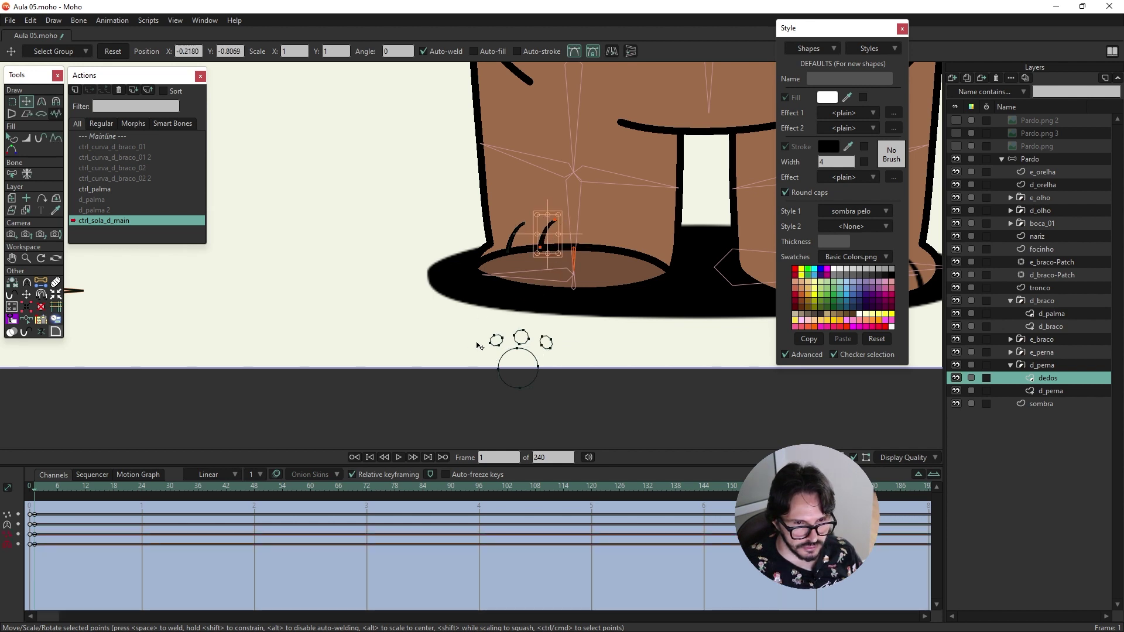
Step: Move the three small toe pads from below the foot up onto the sole
click(521, 338)
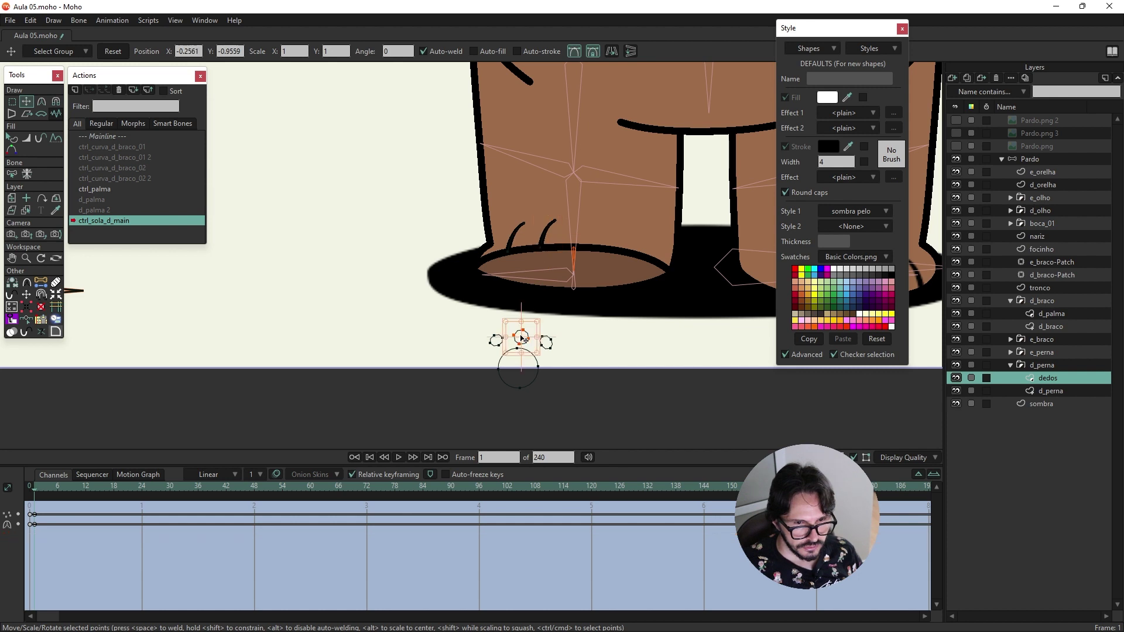
drag(523, 339, 526, 267)
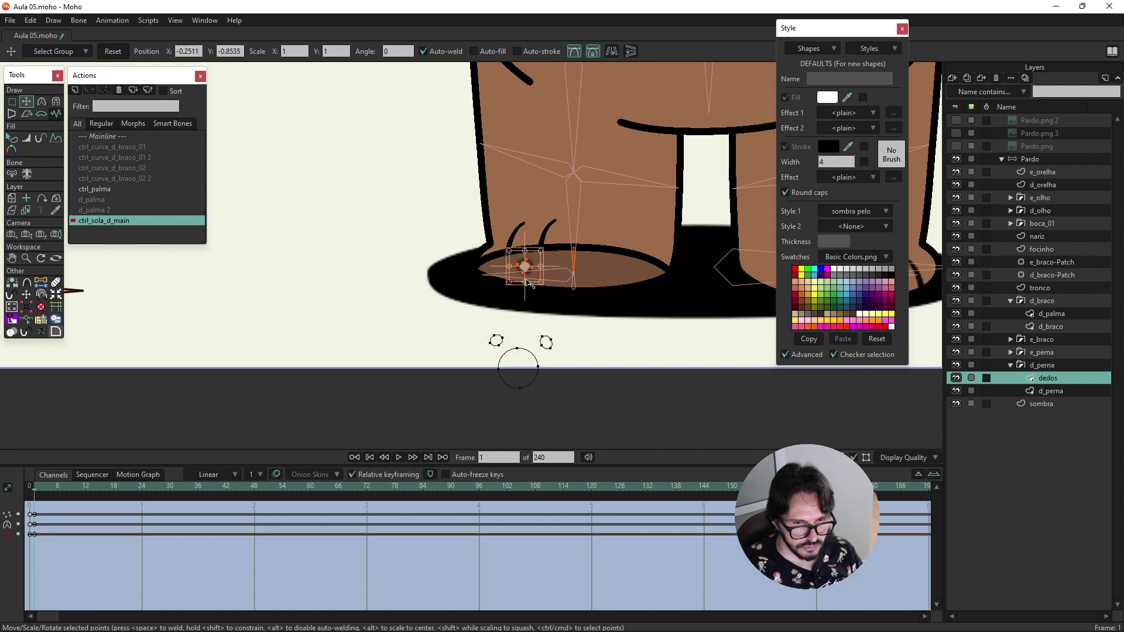
scroll(524, 291, up, 2)
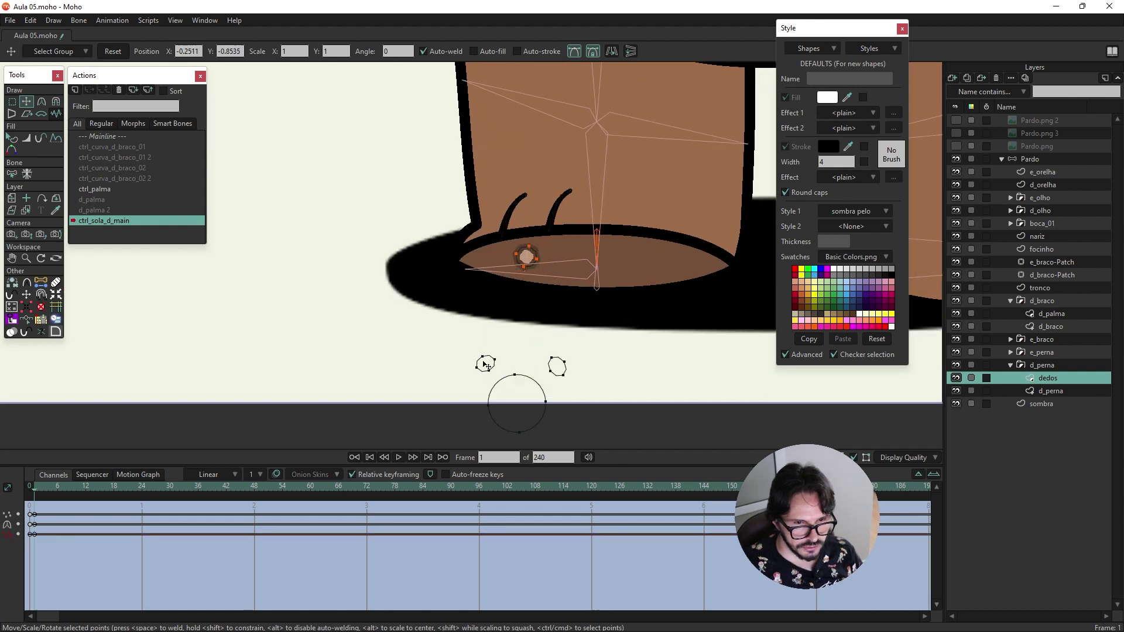
click(485, 364)
drag(485, 363, 496, 268)
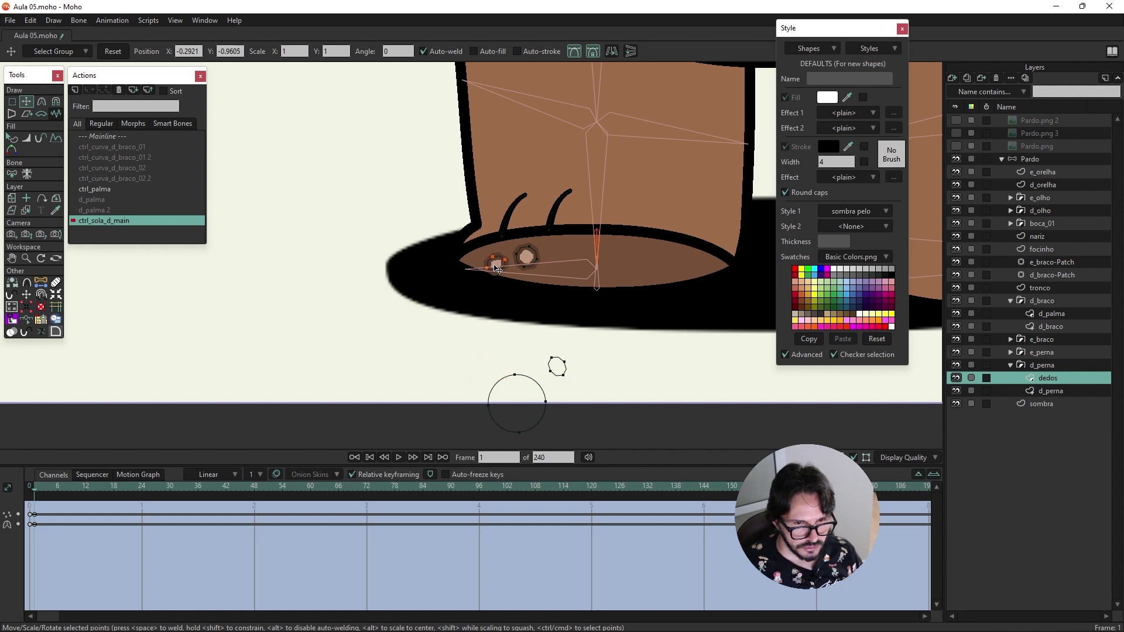
click(557, 367)
drag(557, 367, 569, 251)
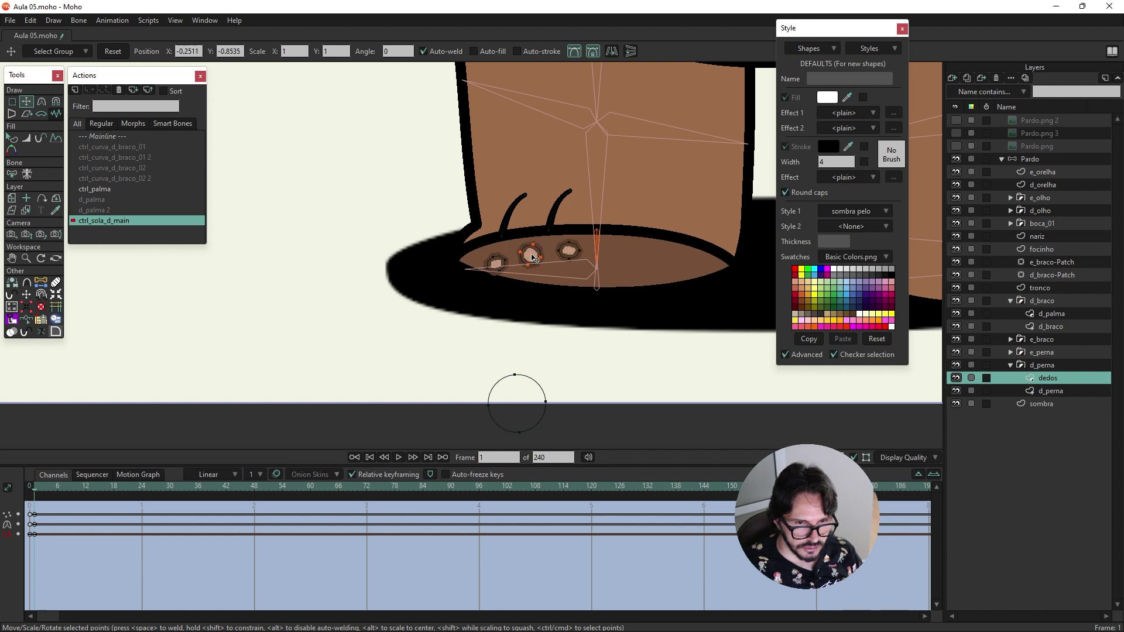
Step: Adjust the middle toe pad and lift the large pad up onto the sole
drag(529, 260, 496, 257)
click(496, 263)
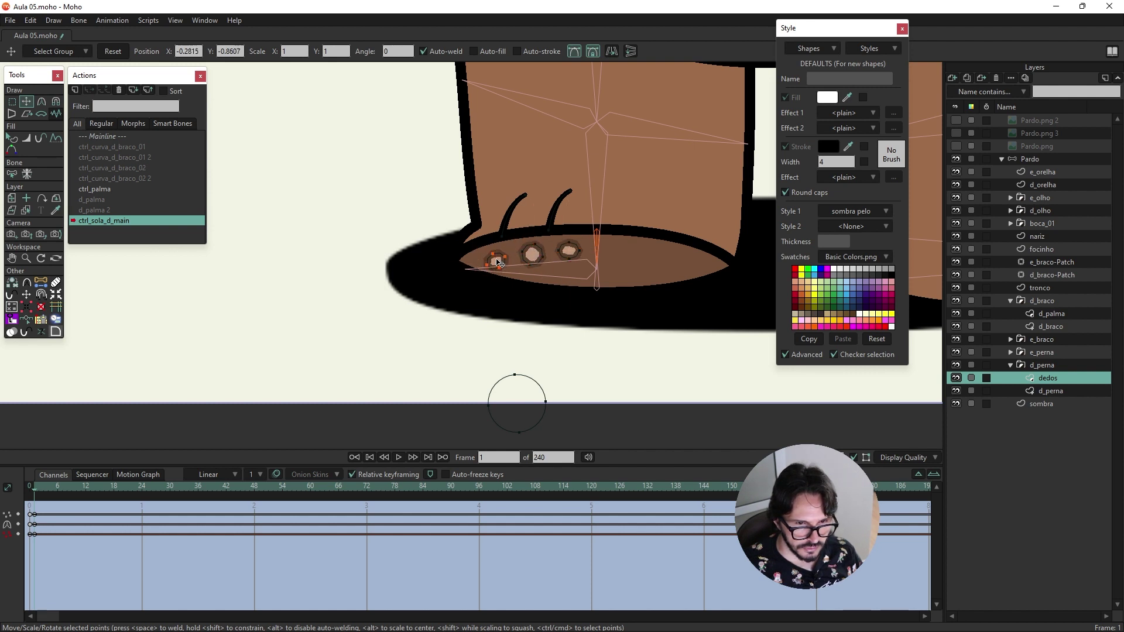
click(518, 401)
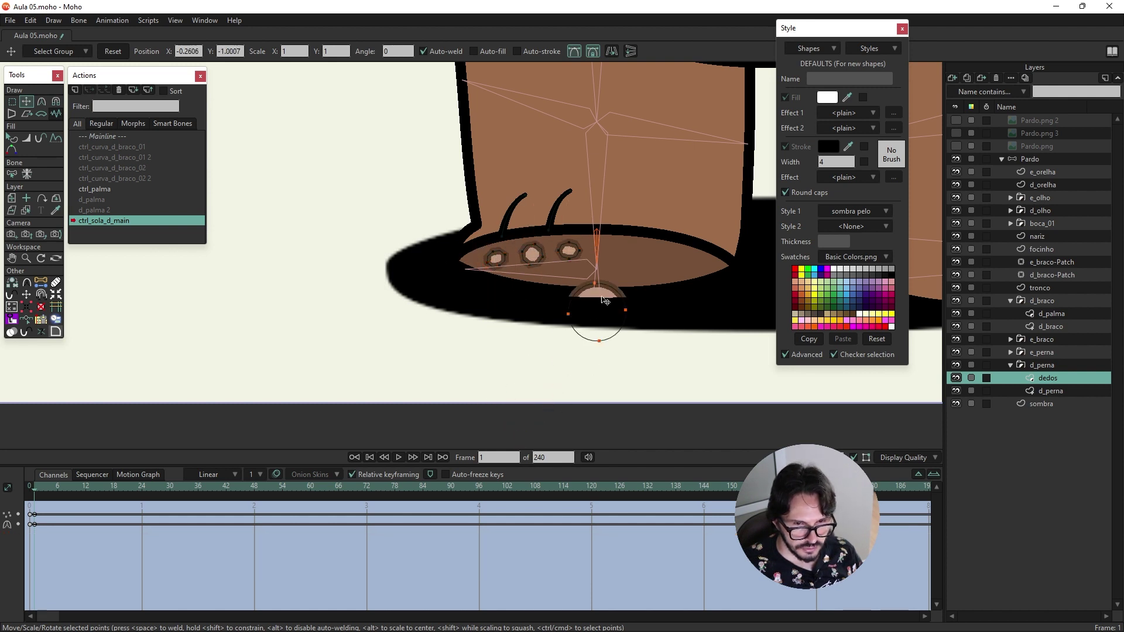
mouse_move(517, 402)
mouse_down()
mouse_move(609, 272)
mouse_move(589, 295)
mouse_move(580, 288)
mouse_up()
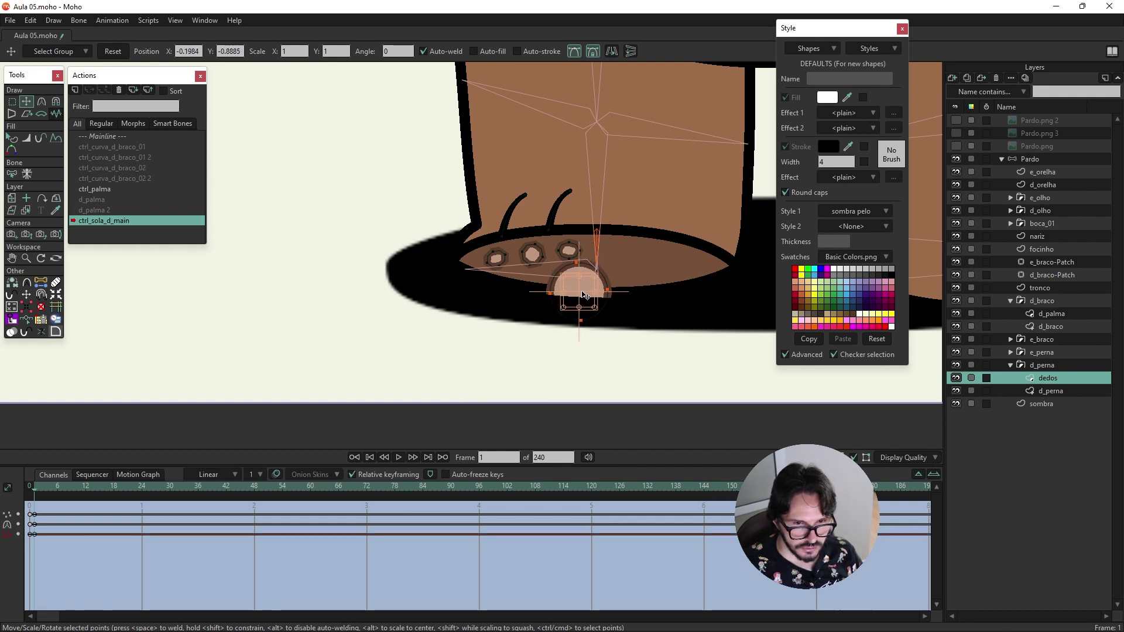
click(1051, 391)
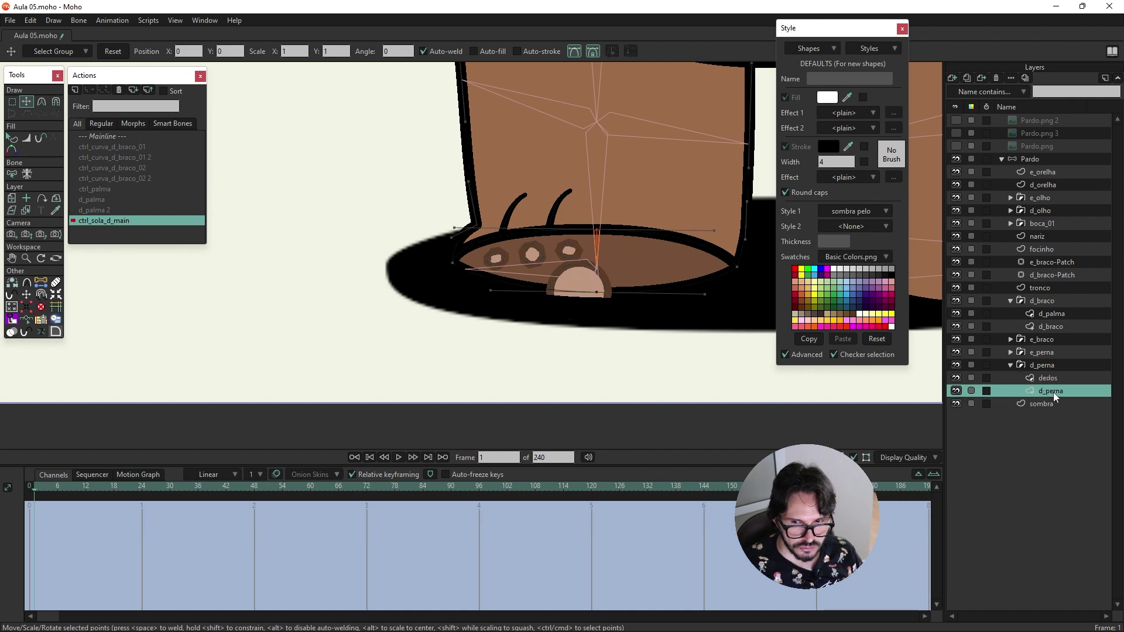
Step: Set the d_perna layer's mask to exclude strokes
double_click(1053, 393)
click(757, 149)
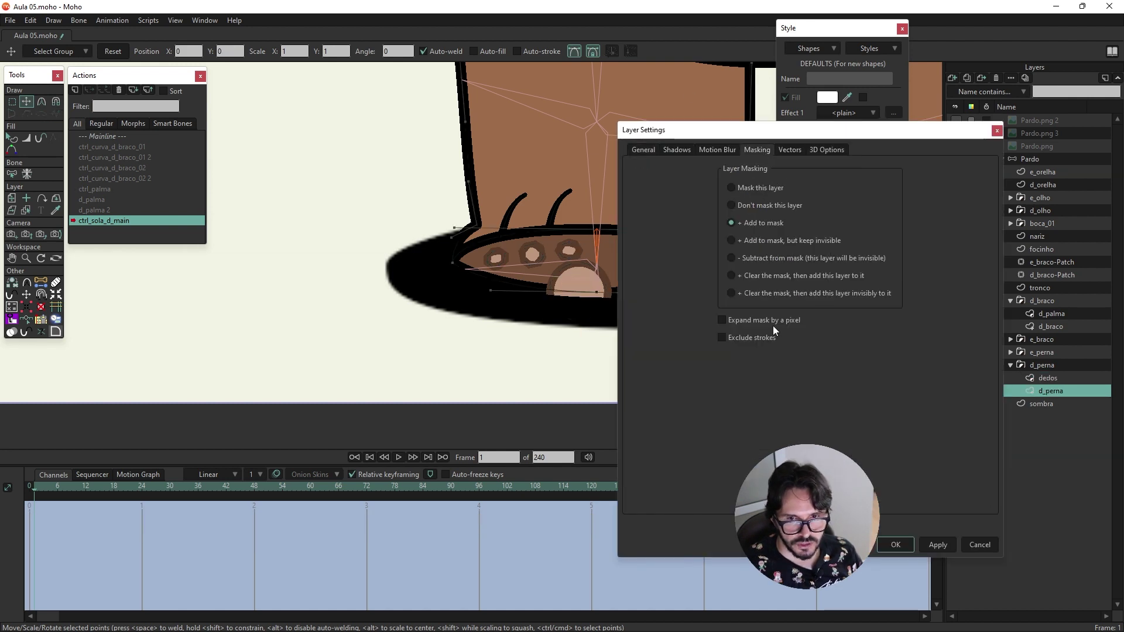
click(757, 339)
click(931, 541)
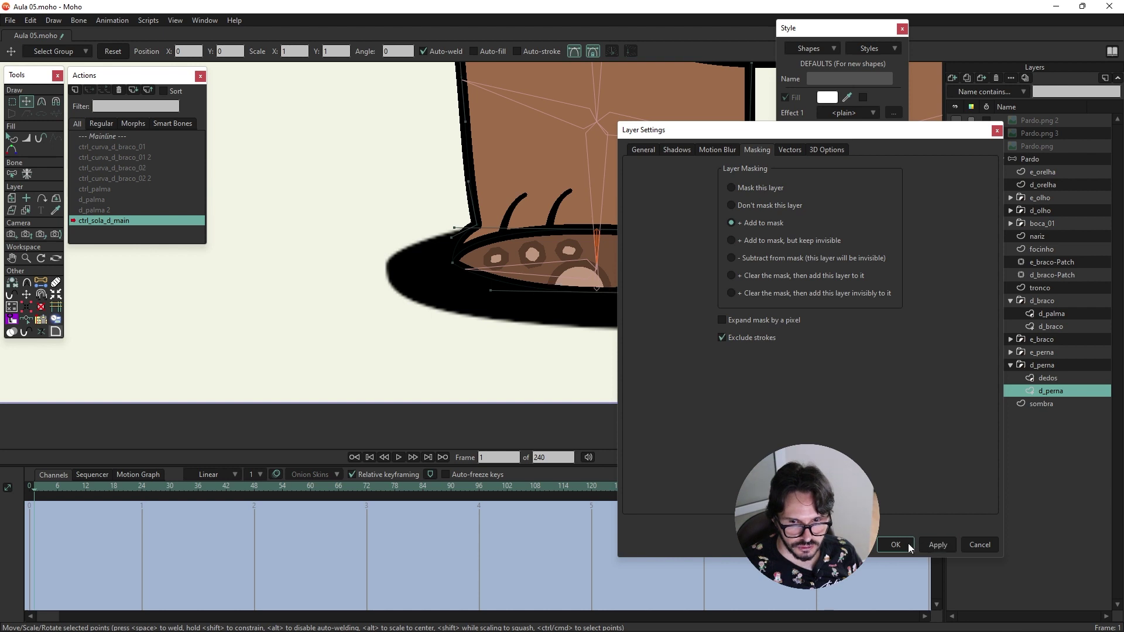
Step: Give the d_perna layer's frame-0 keyframes linear interpolation
key(ctrl+a)
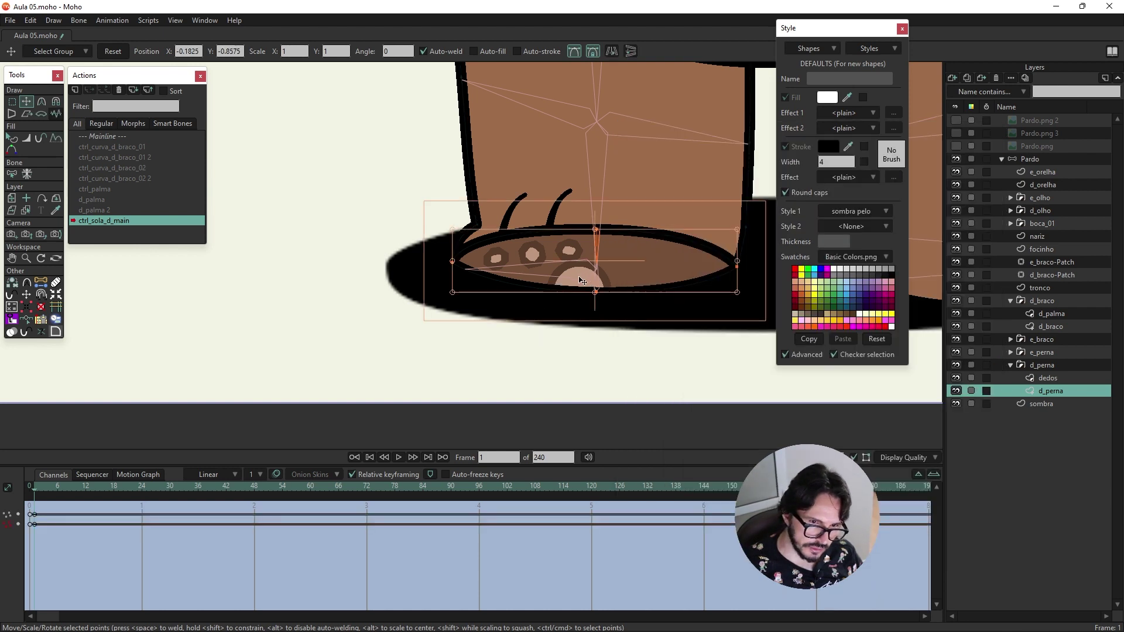
drag(48, 511, 19, 548)
right_click(33, 523)
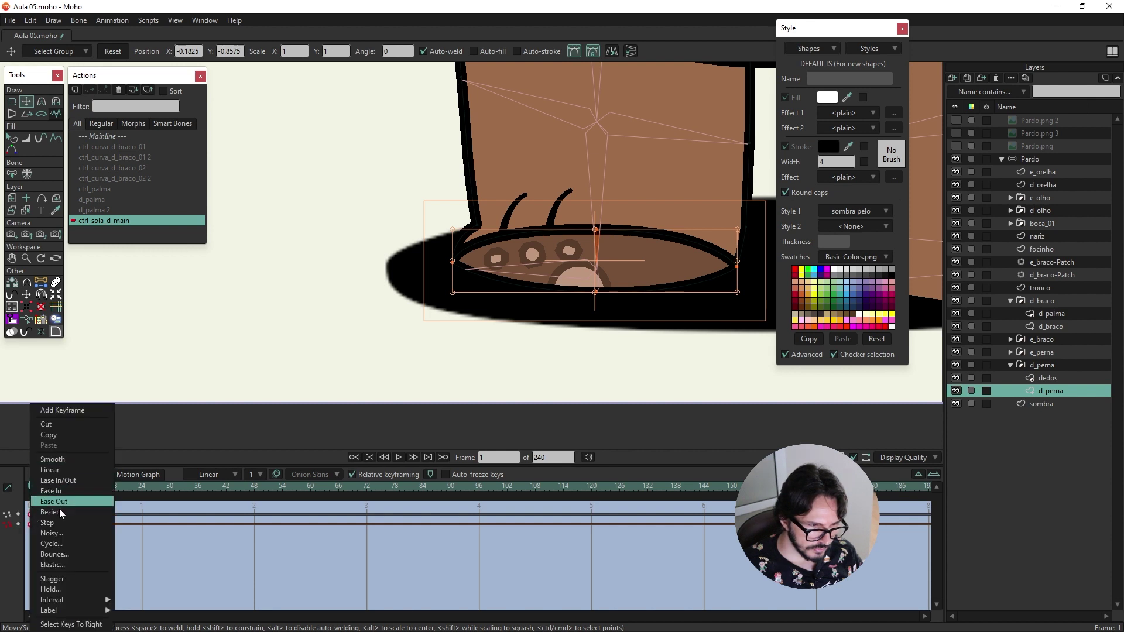
click(49, 470)
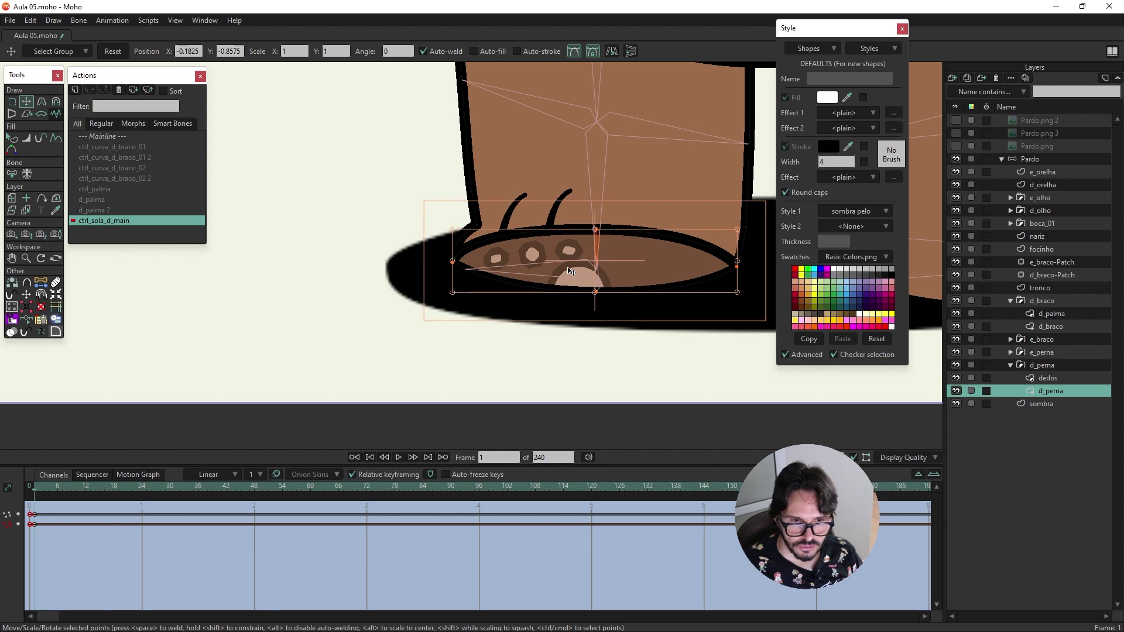
Step: Shift the dedos toe points left and down and make their frame-0 keys linear
click(1048, 379)
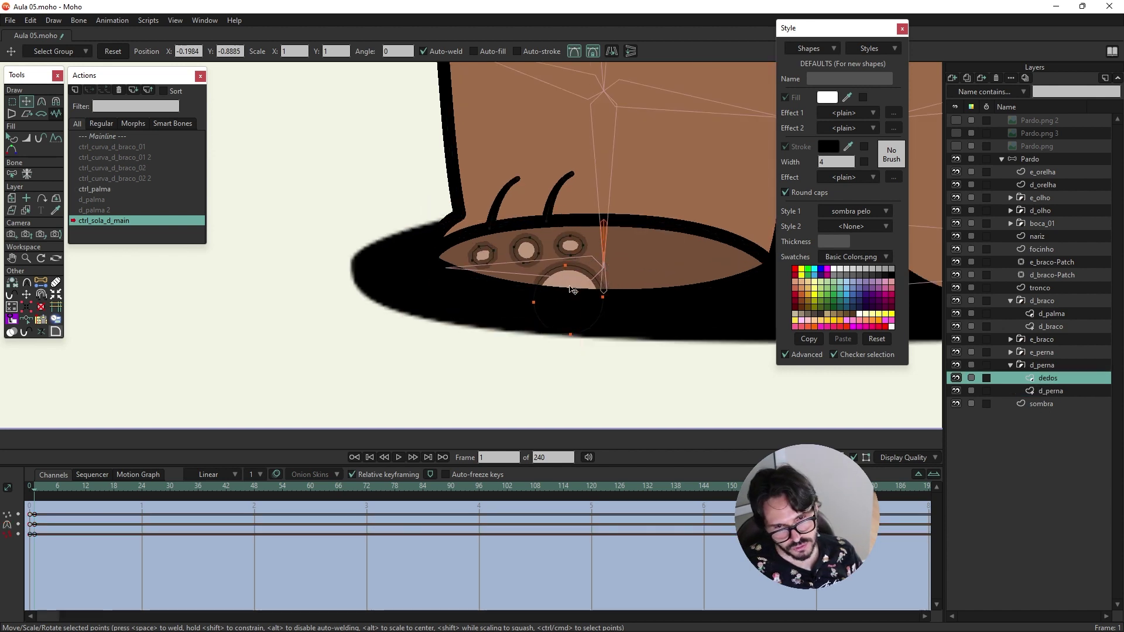
drag(587, 286, 576, 297)
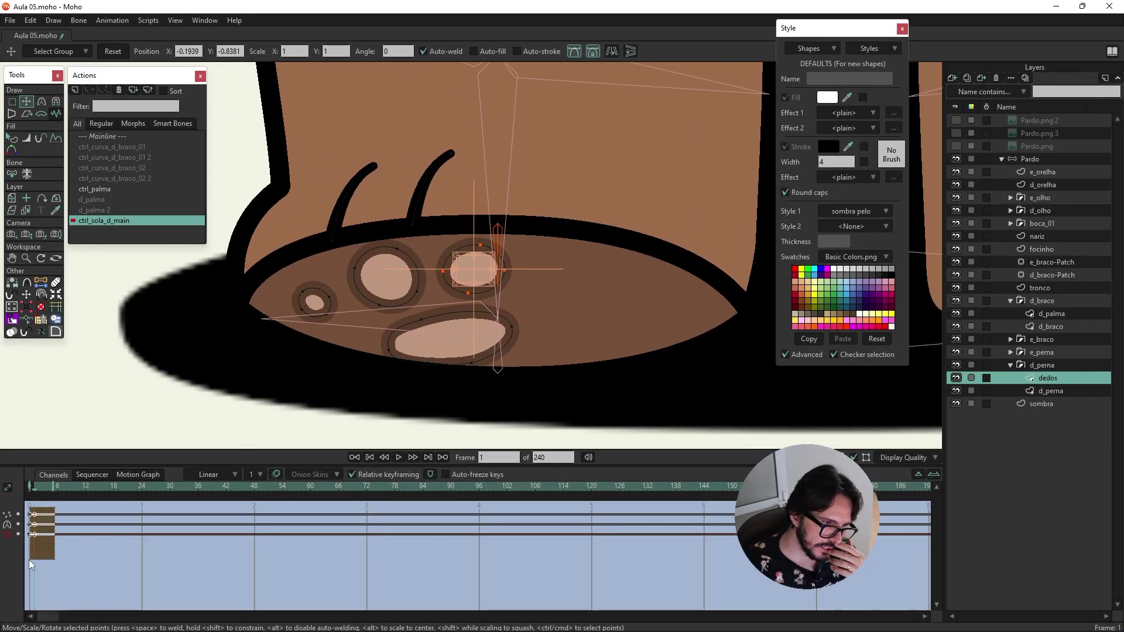
right_click(32, 534)
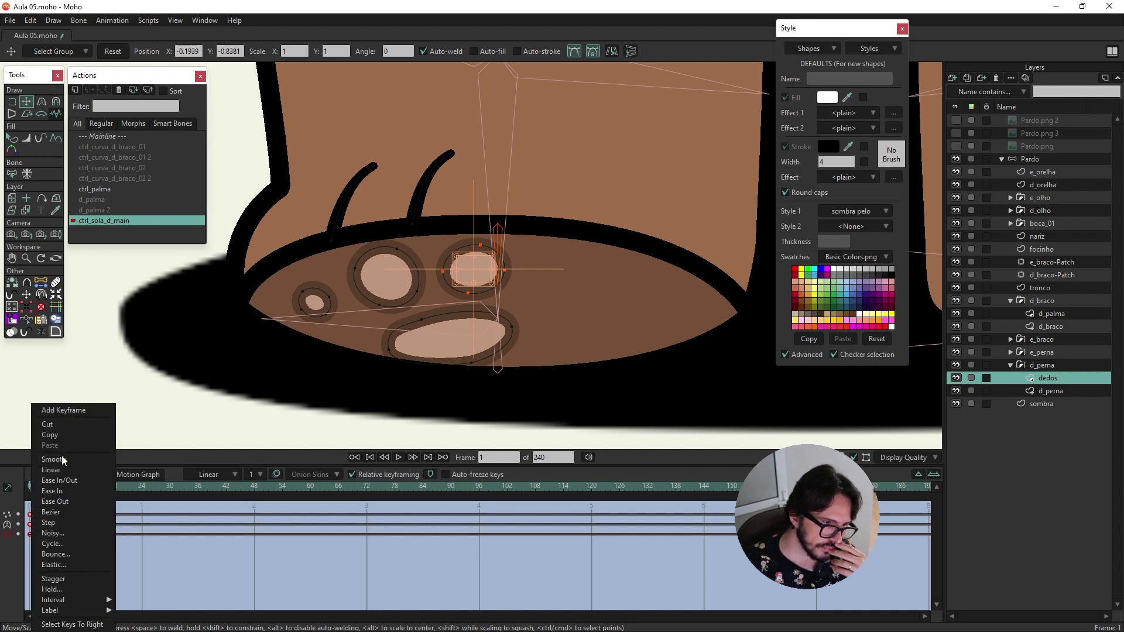
click(65, 472)
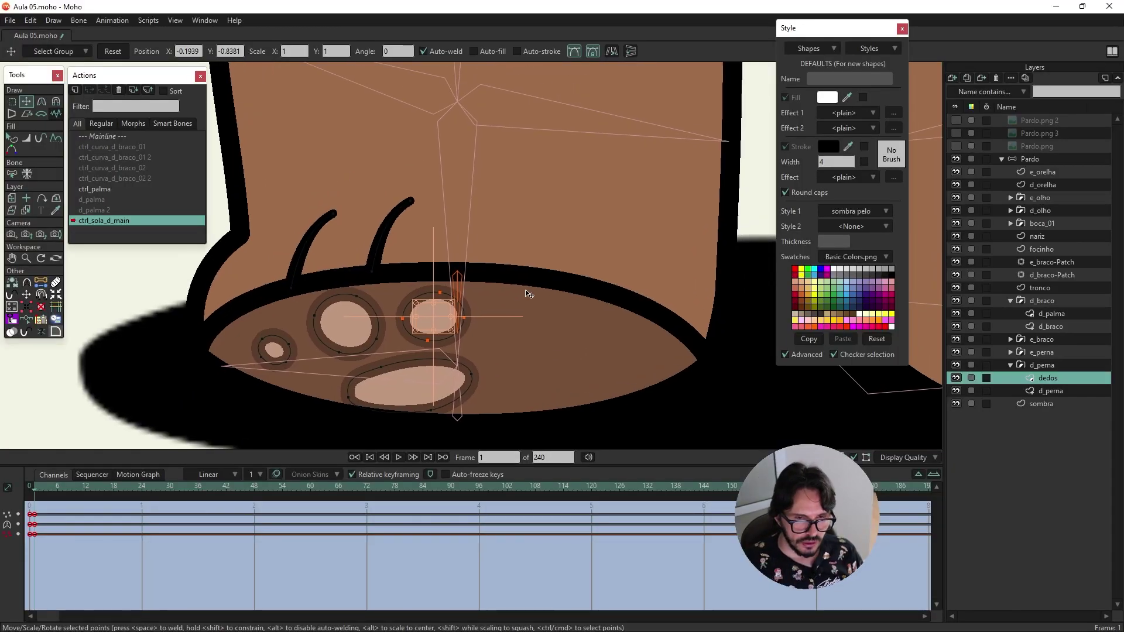
Step: Nudge one d_perna foot outline point slightly right
scroll(529, 294, down, 1)
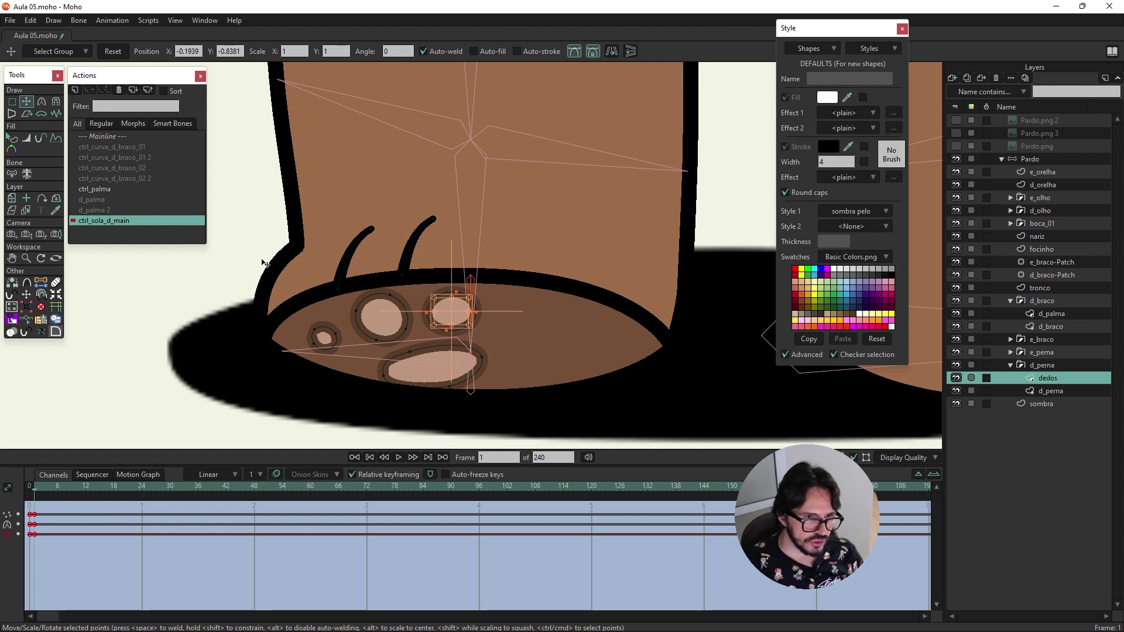
ctrl+alt+click(299, 250)
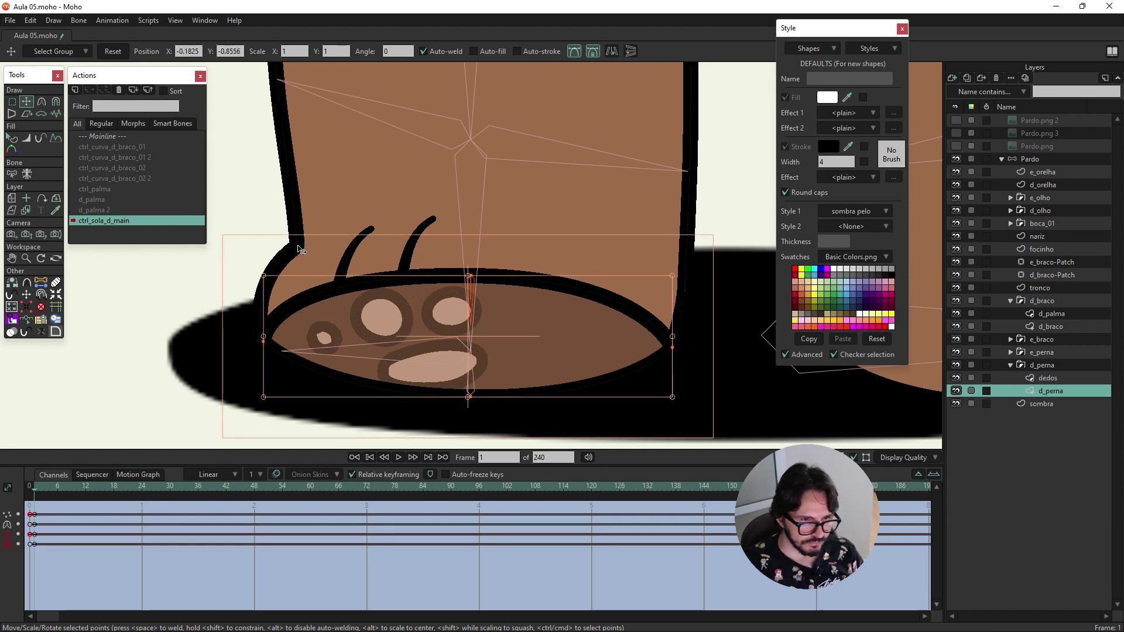
drag(297, 237, 292, 244)
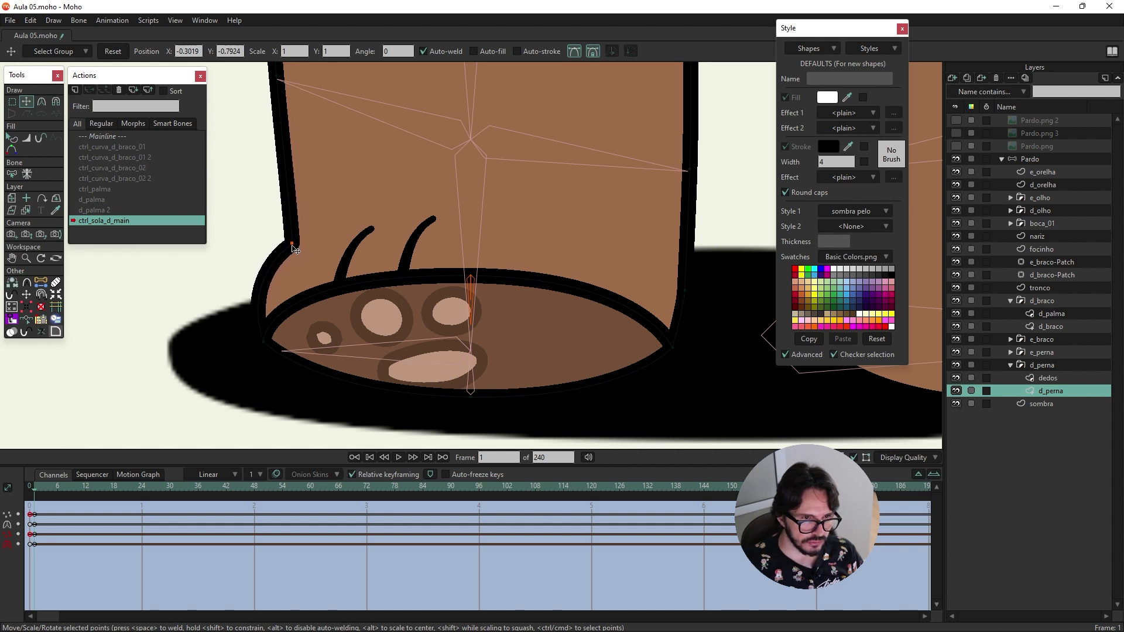
Step: Try several Stroke Exposure amounts on the leg outline, undoing each attempt
click(41, 139)
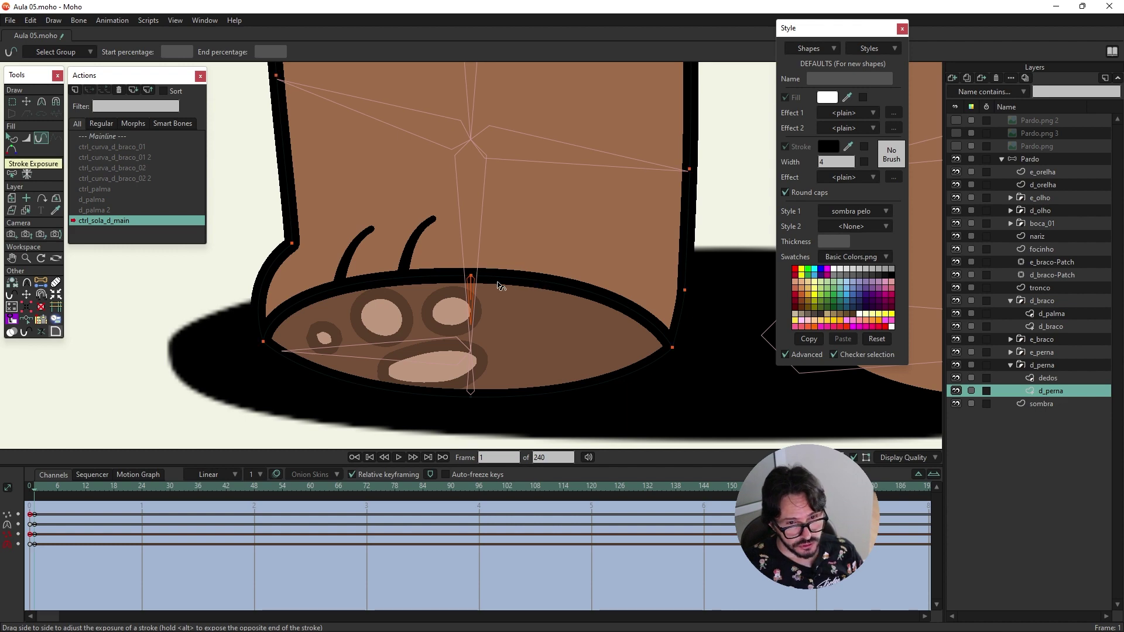
drag(686, 257, 472, 277)
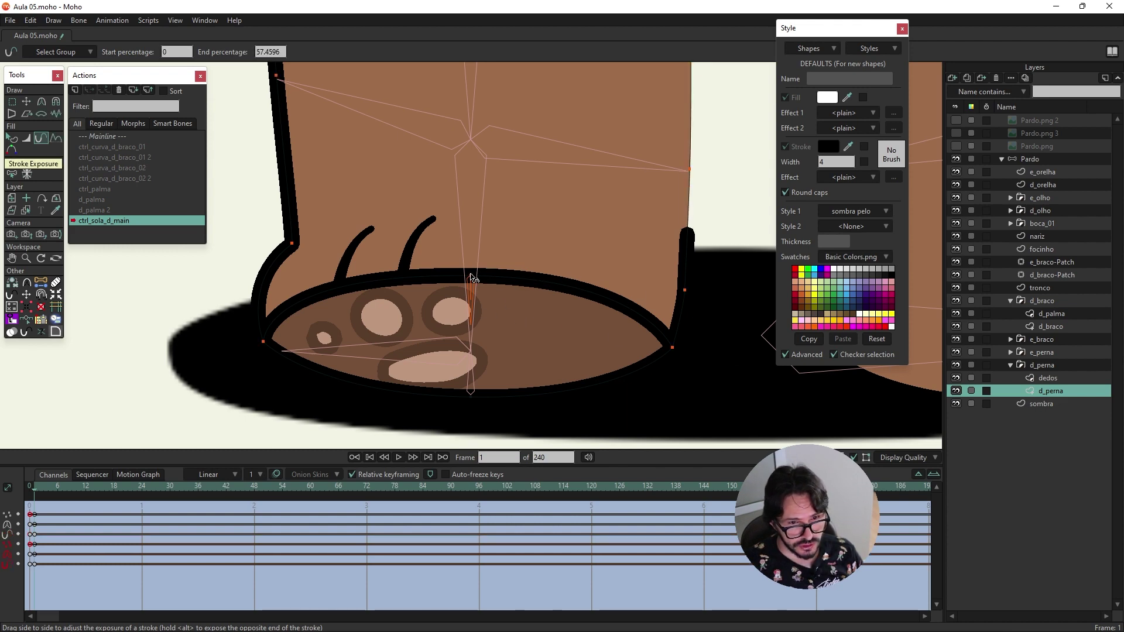
scroll(486, 266, down, 3)
scroll(498, 246, up, 2)
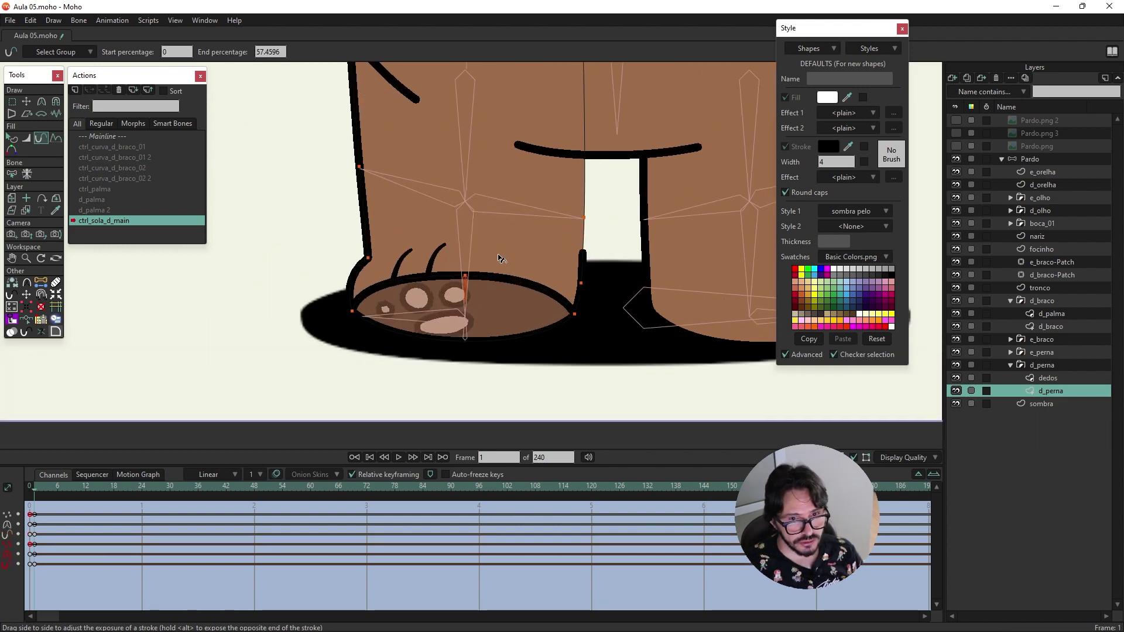
key(ctrl+z)
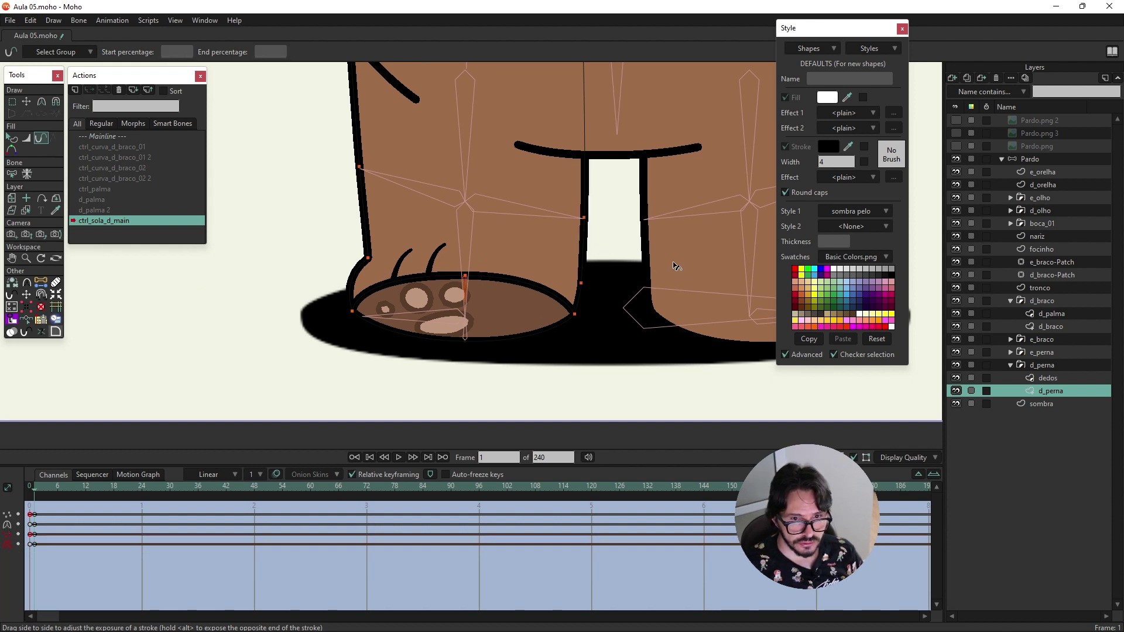
drag(585, 237, 617, 234)
key(ctrl+z)
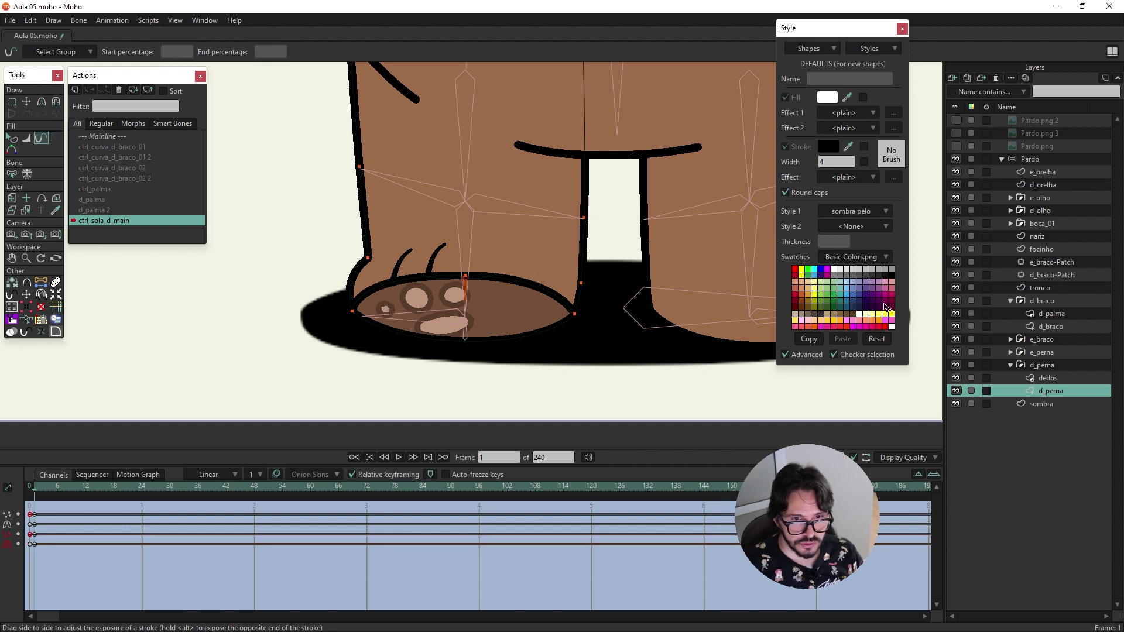
drag(395, 249, 545, 180)
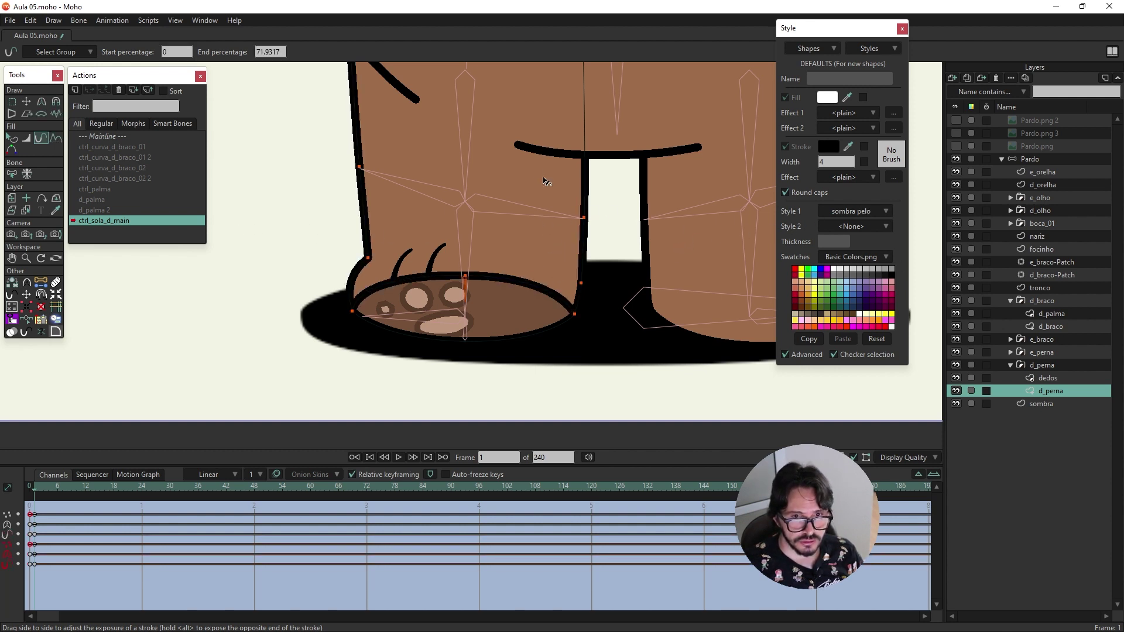
scroll(545, 181, down, 3)
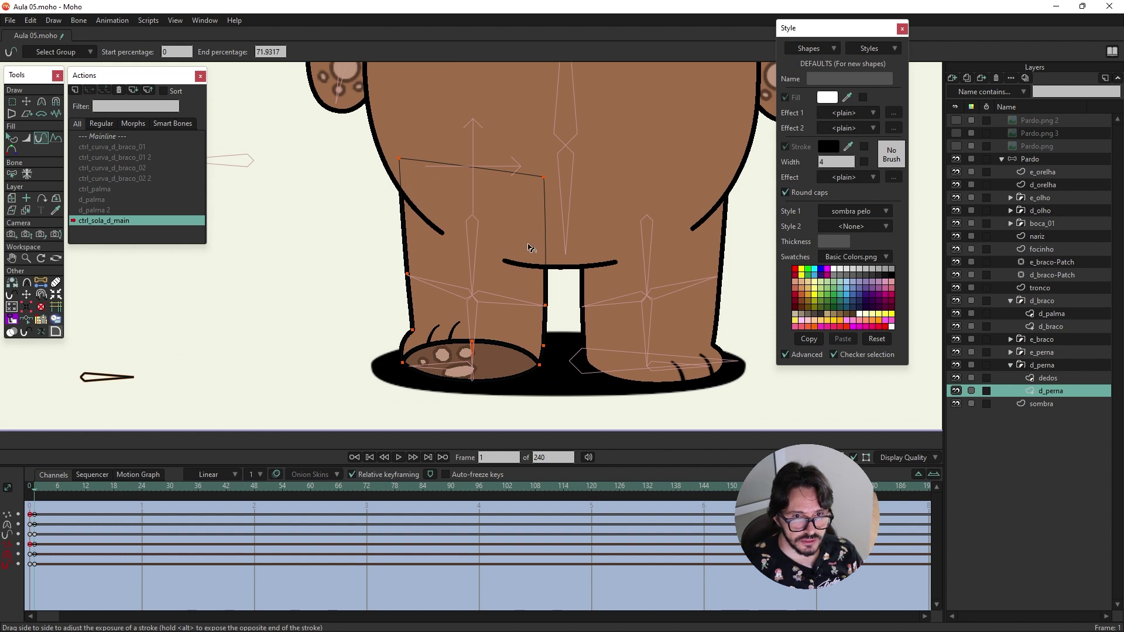
key(ctrl+z)
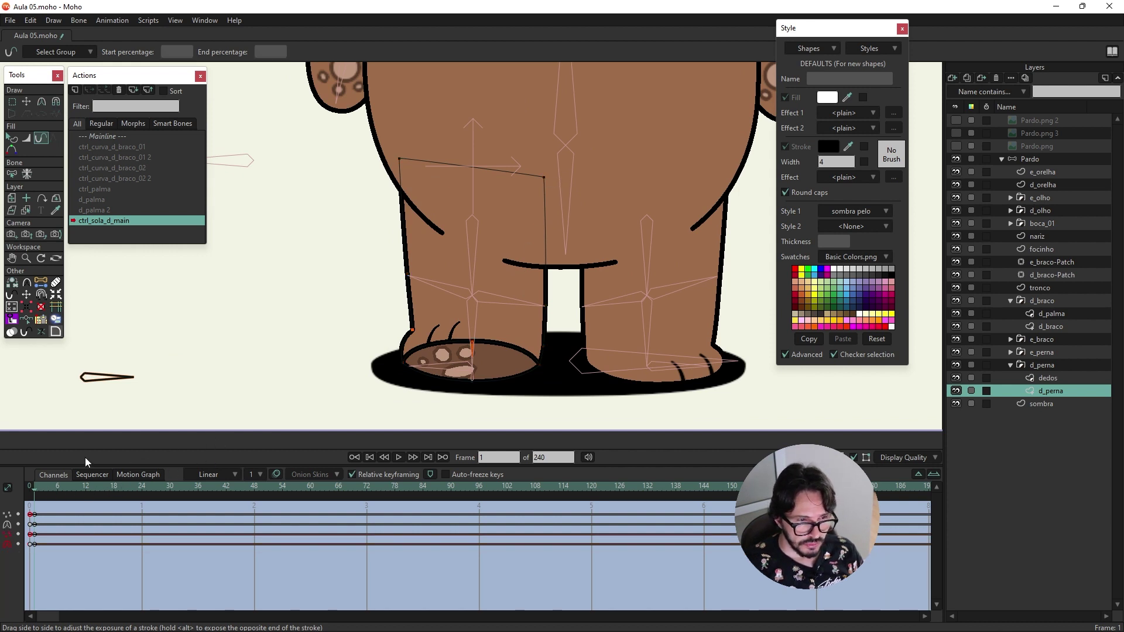
Step: At frame 0, pick the leg curve and set where its stroke exposure starts
click(31, 493)
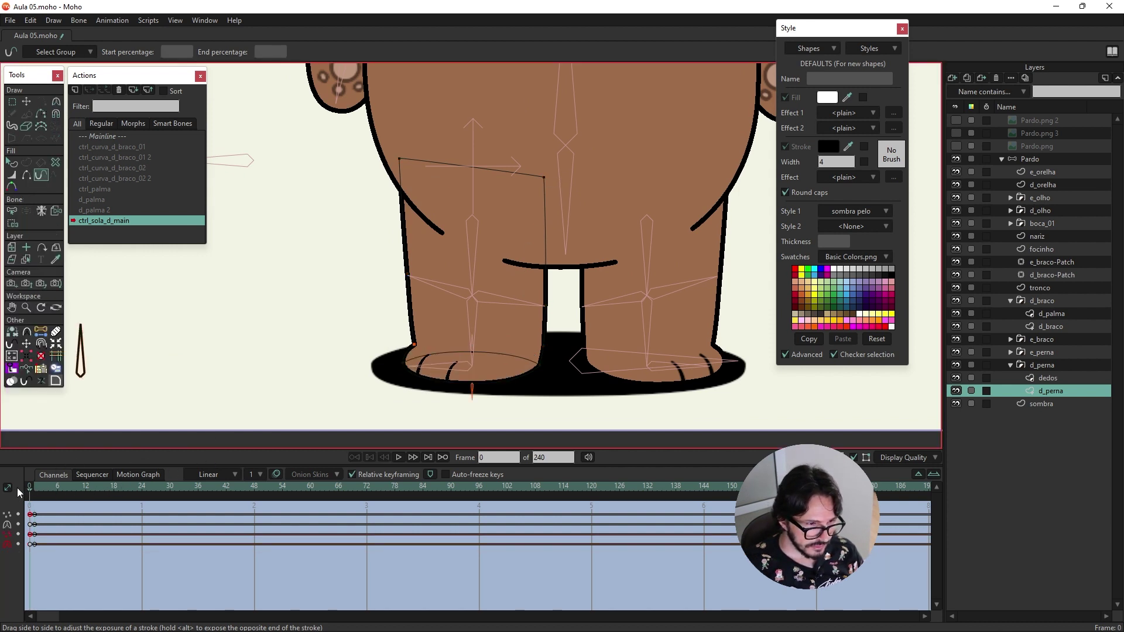
scroll(462, 341, up, 2)
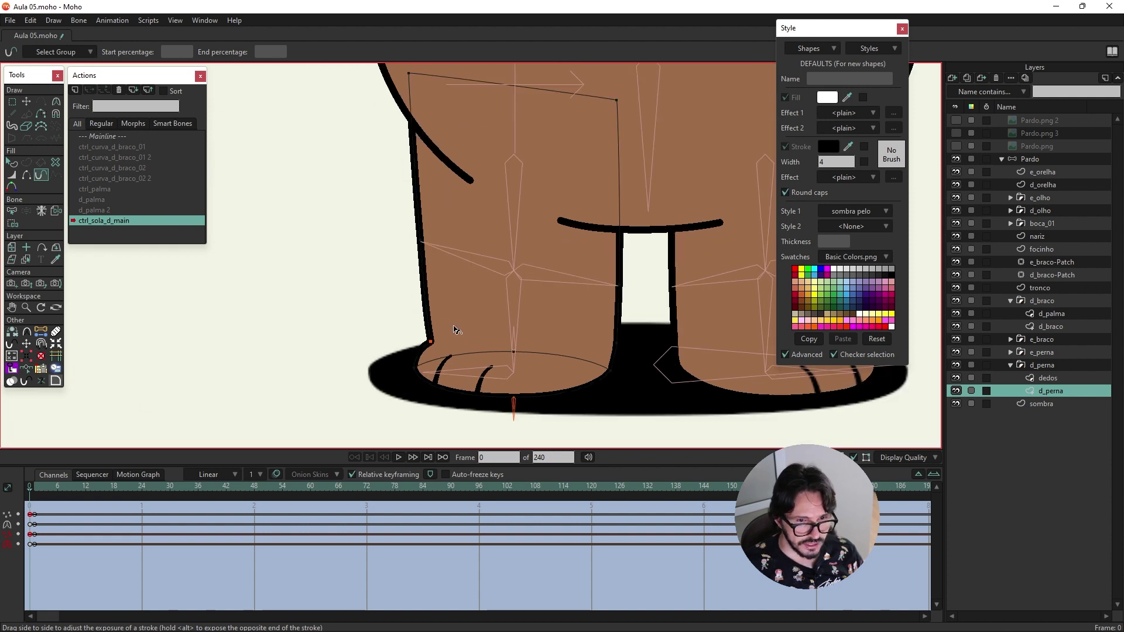
scroll(456, 330, down, 1)
scroll(444, 318, up, 2)
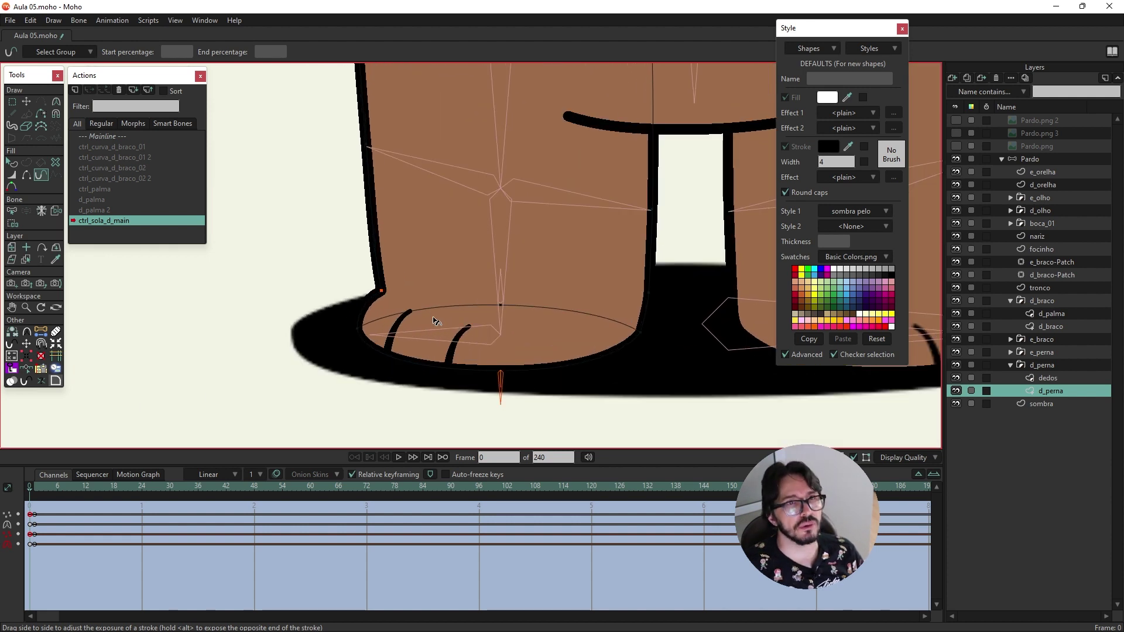
click(27, 381)
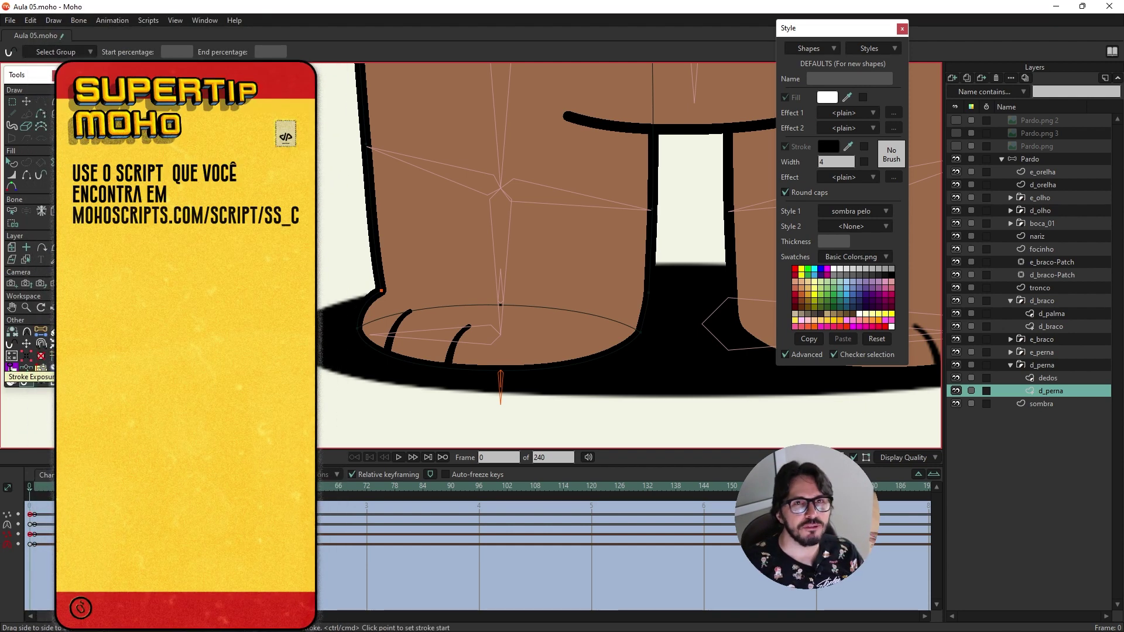
scroll(495, 380, up, 2)
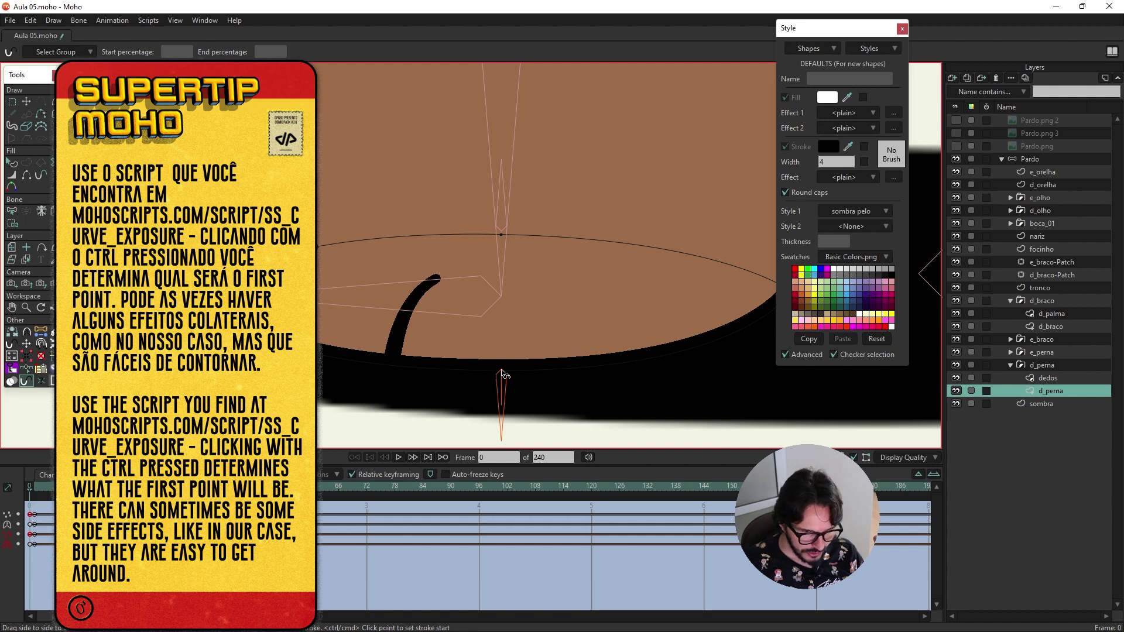
ctrl+click(502, 374)
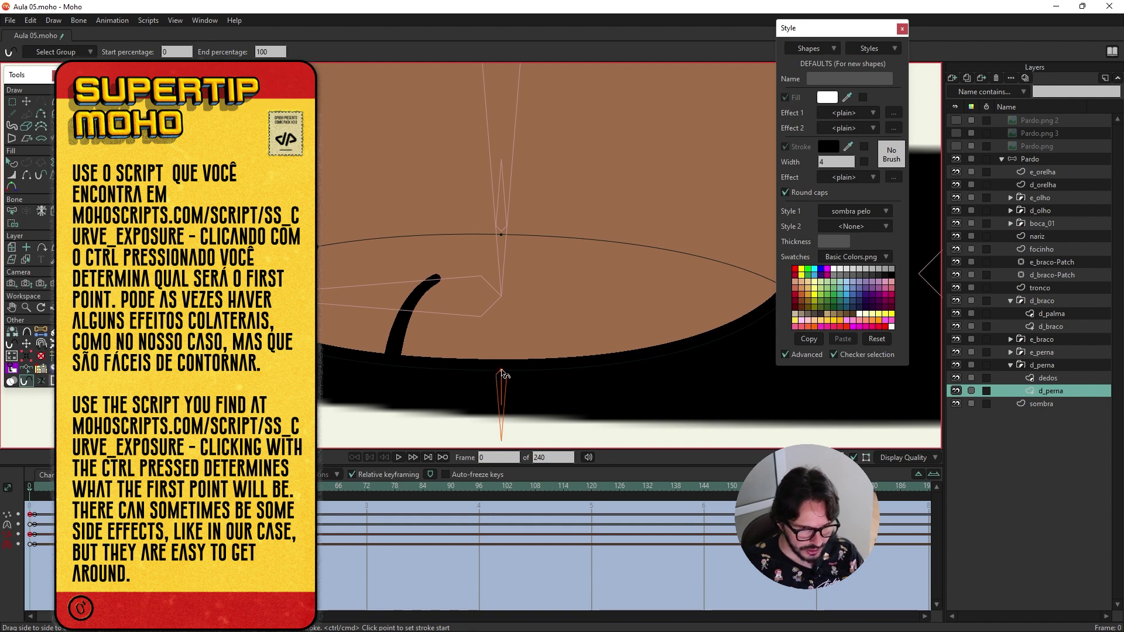
click(502, 373)
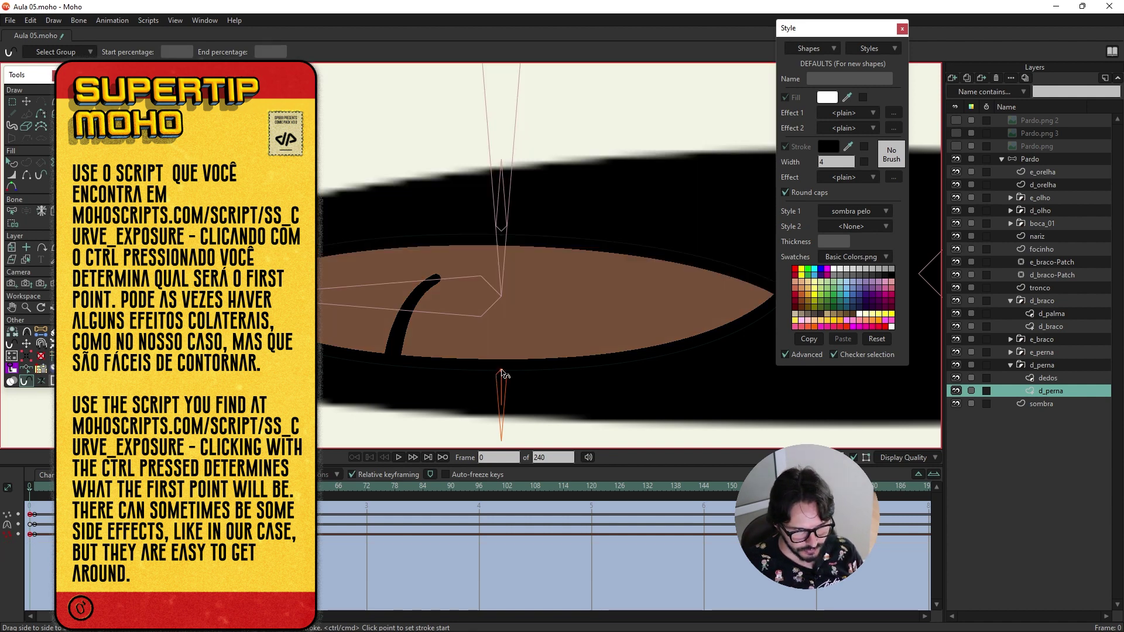
scroll(483, 338, down, 3)
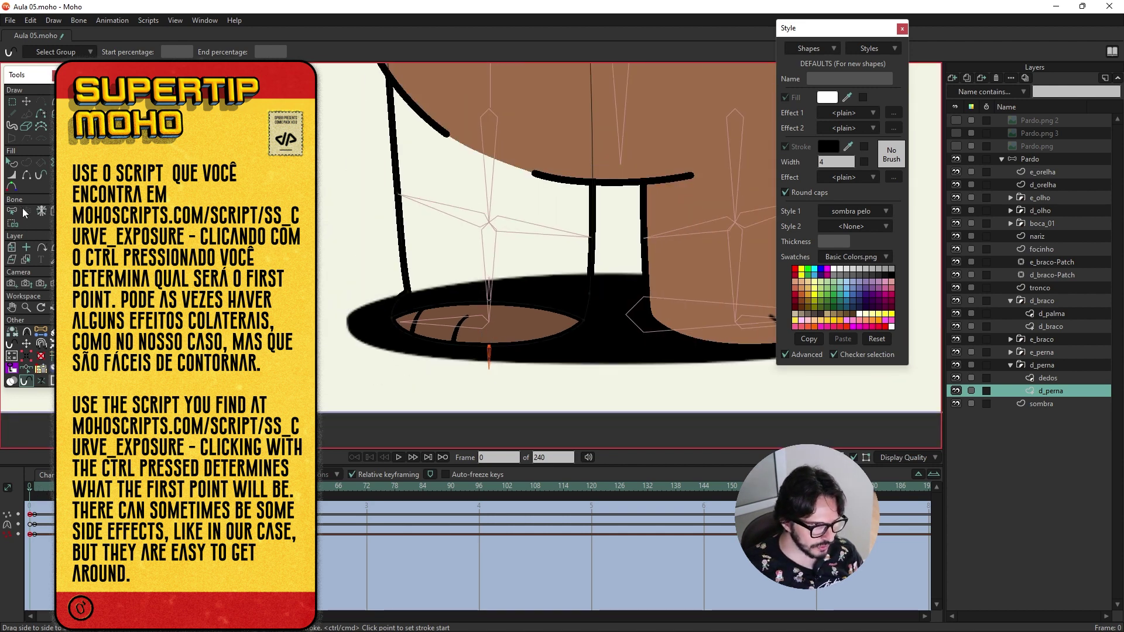
Step: Select the leg's fur outline stroke shape and delete it
click(11, 162)
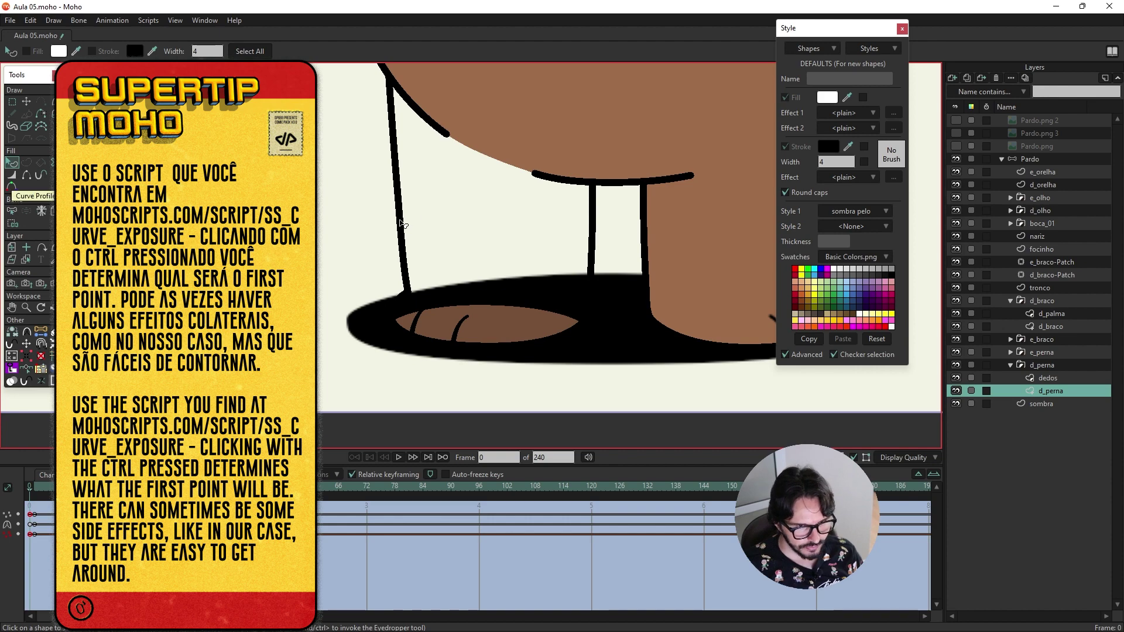
click(401, 222)
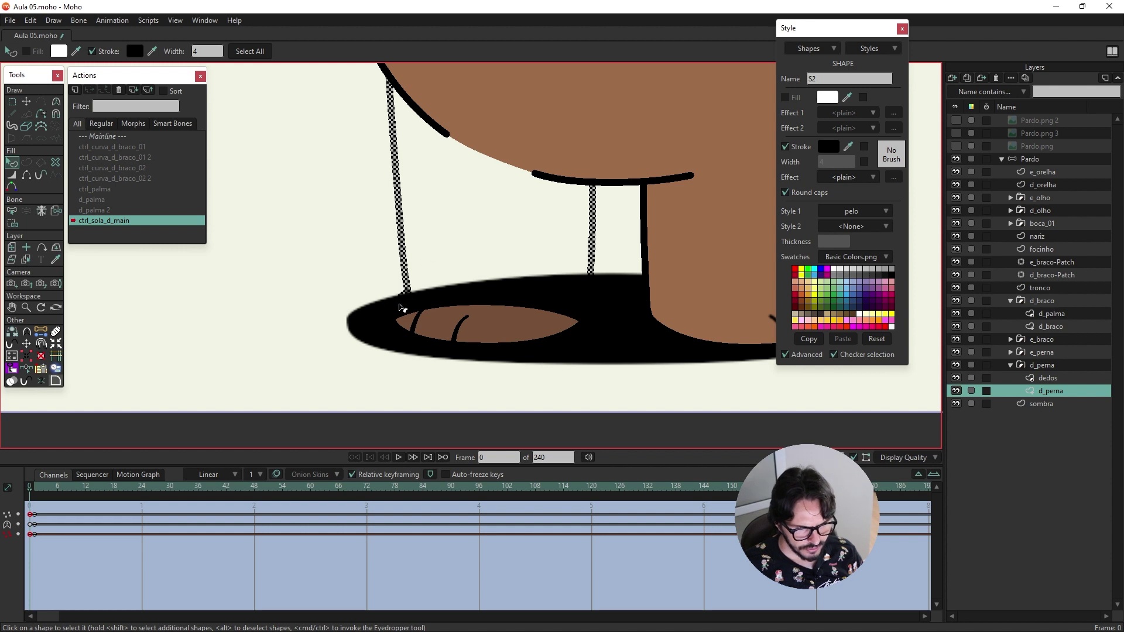
click(55, 162)
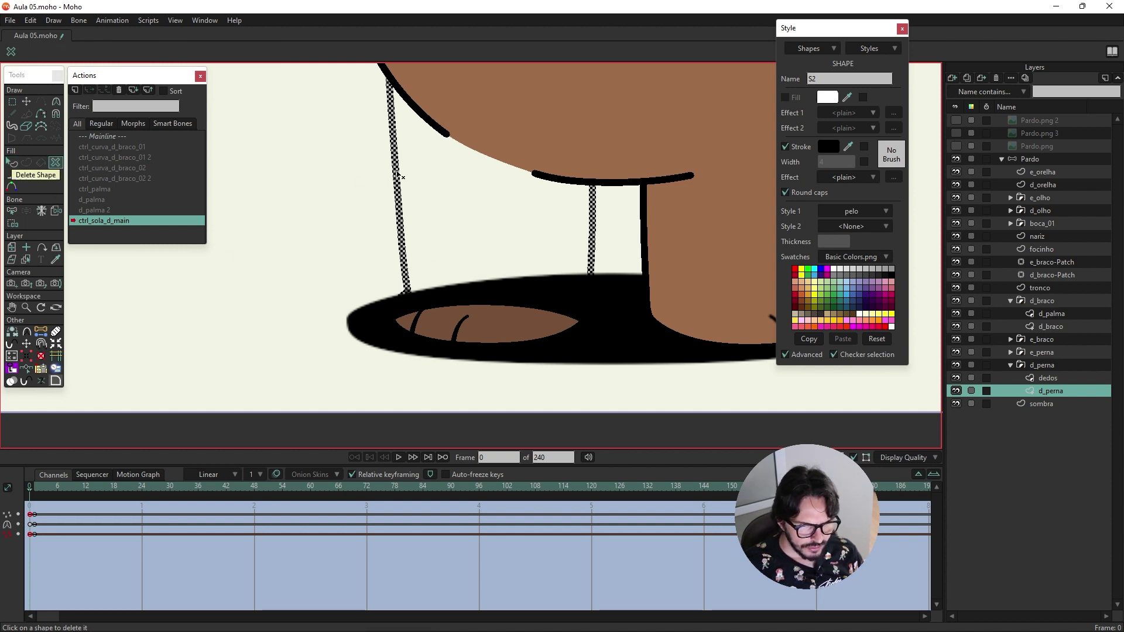
click(400, 175)
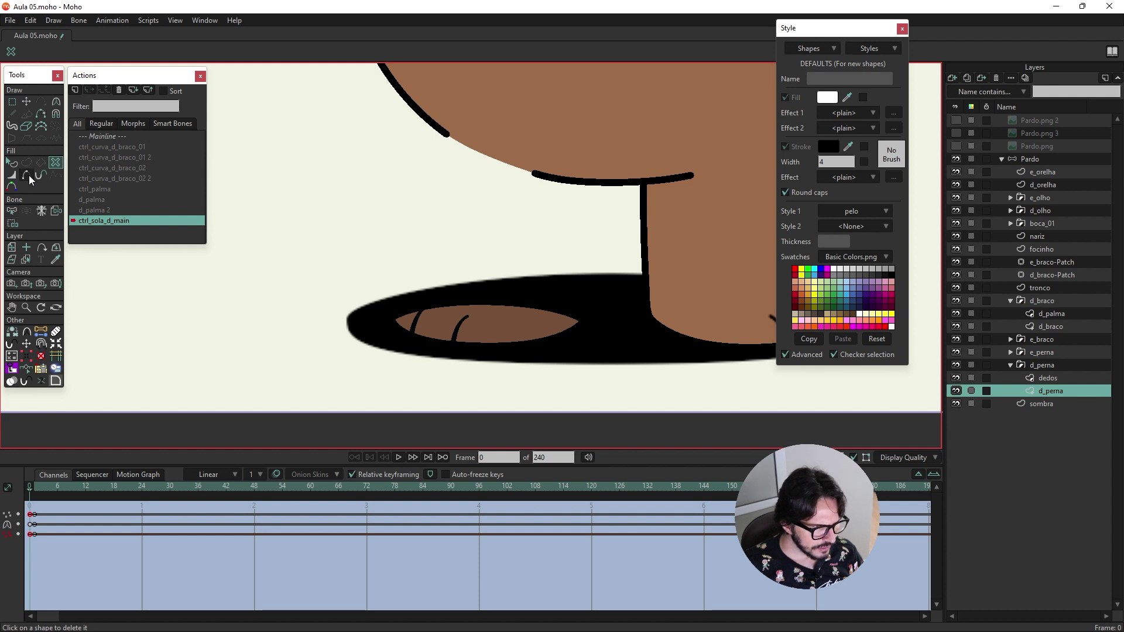
click(11, 163)
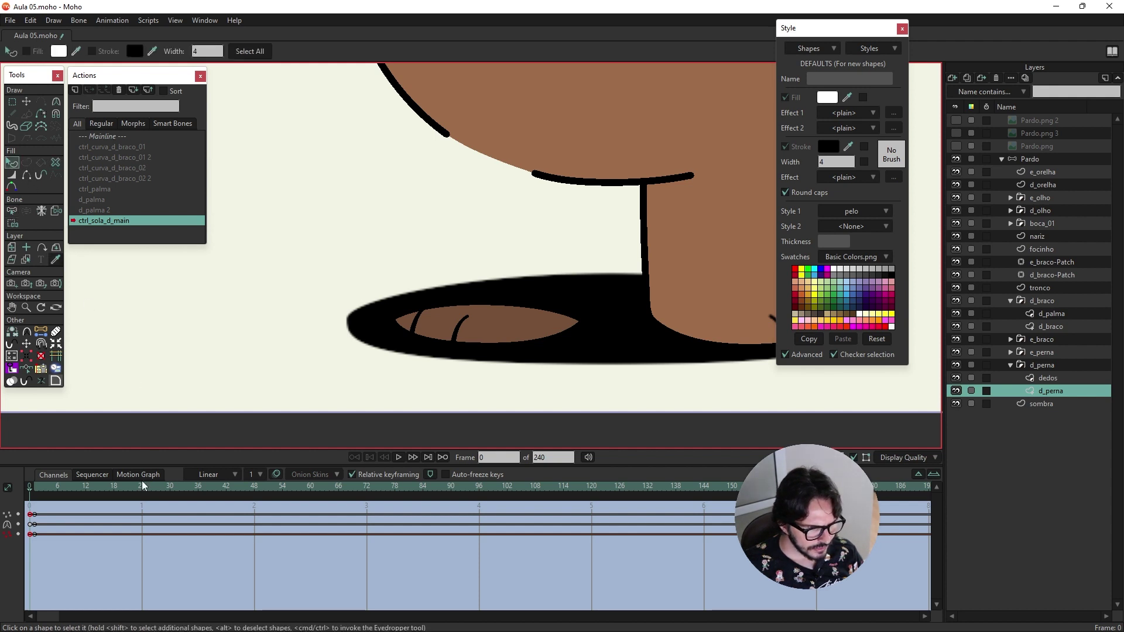
Step: On the Mainline, fill the leg region with a new brown shape
double_click(123, 139)
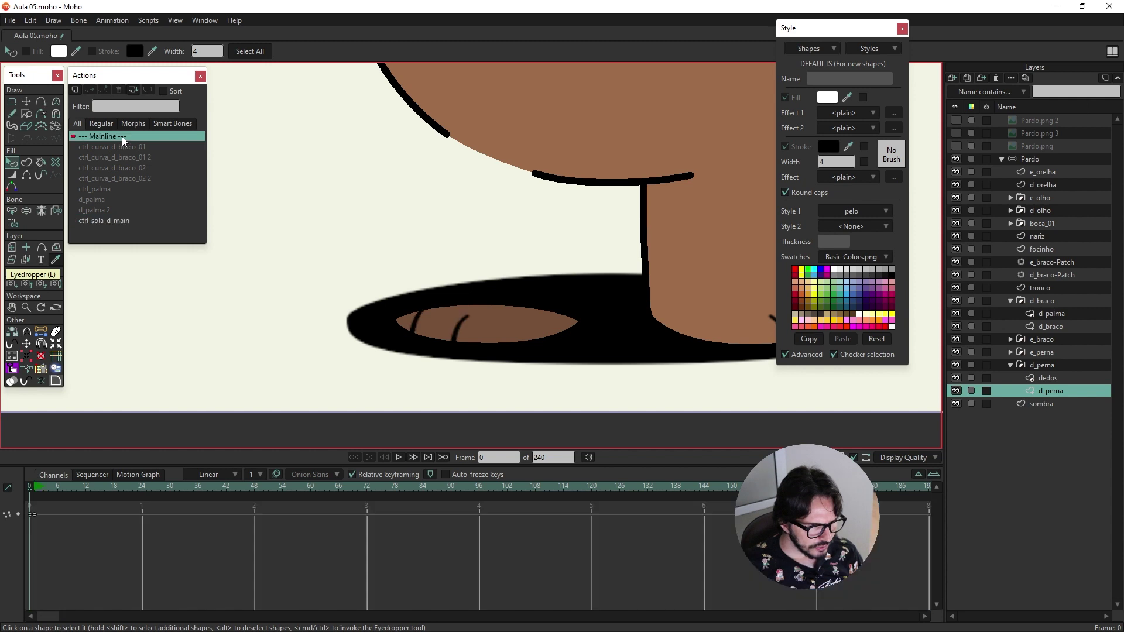
click(27, 163)
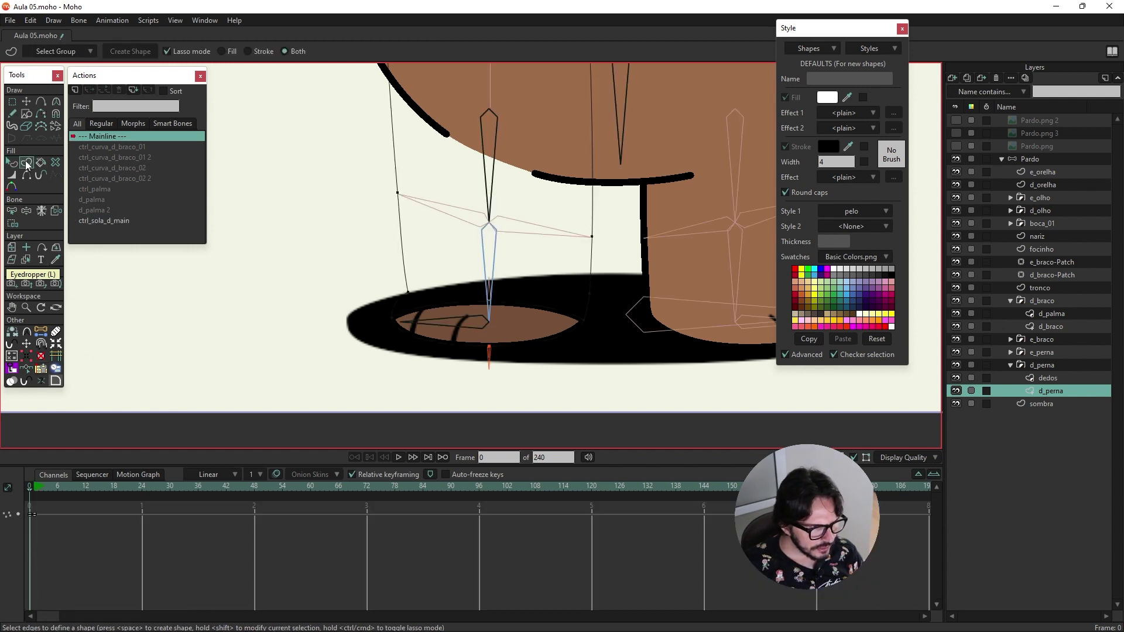
click(404, 249)
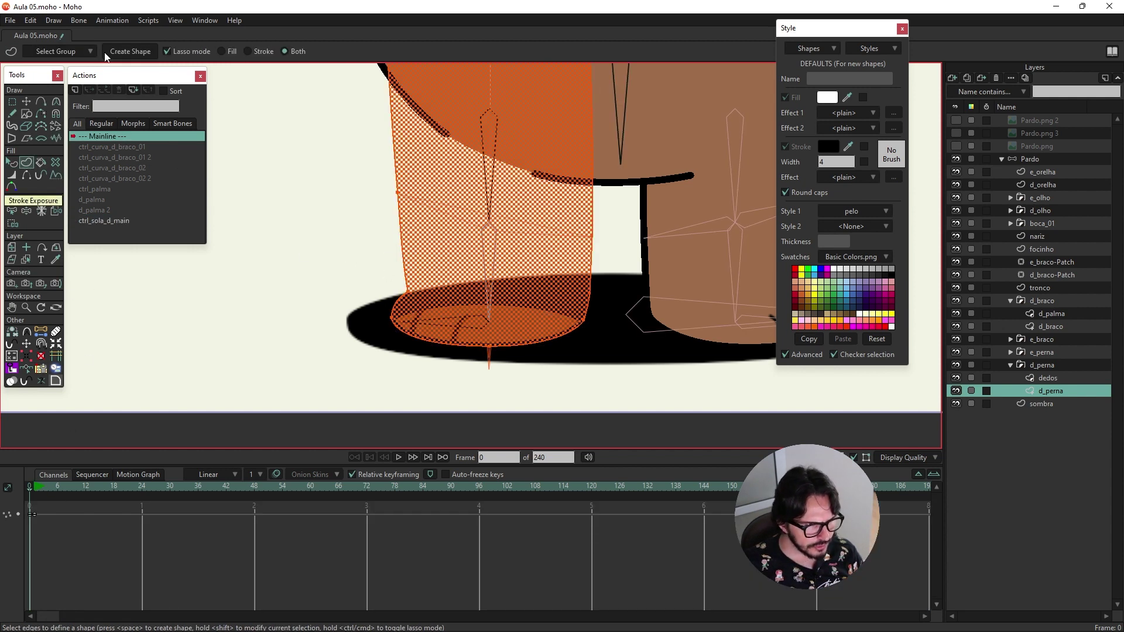
click(126, 51)
click(253, 288)
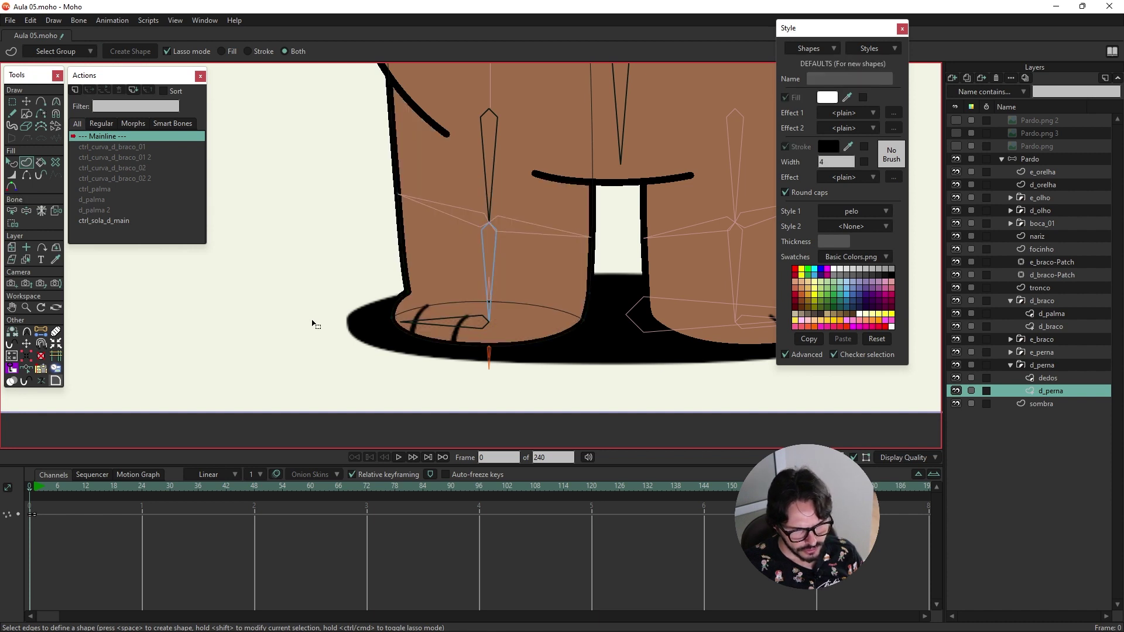
scroll(385, 300, up, 1)
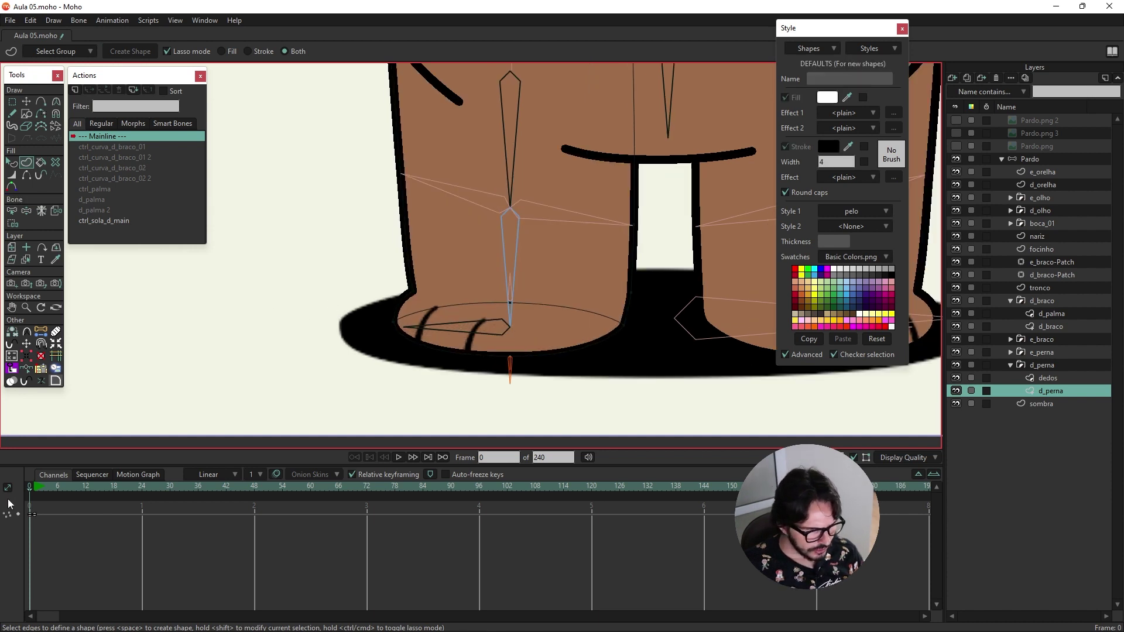
Step: At frame 1, trim the foot's top stroke exposure and make the frame-0 keys linear
click(34, 488)
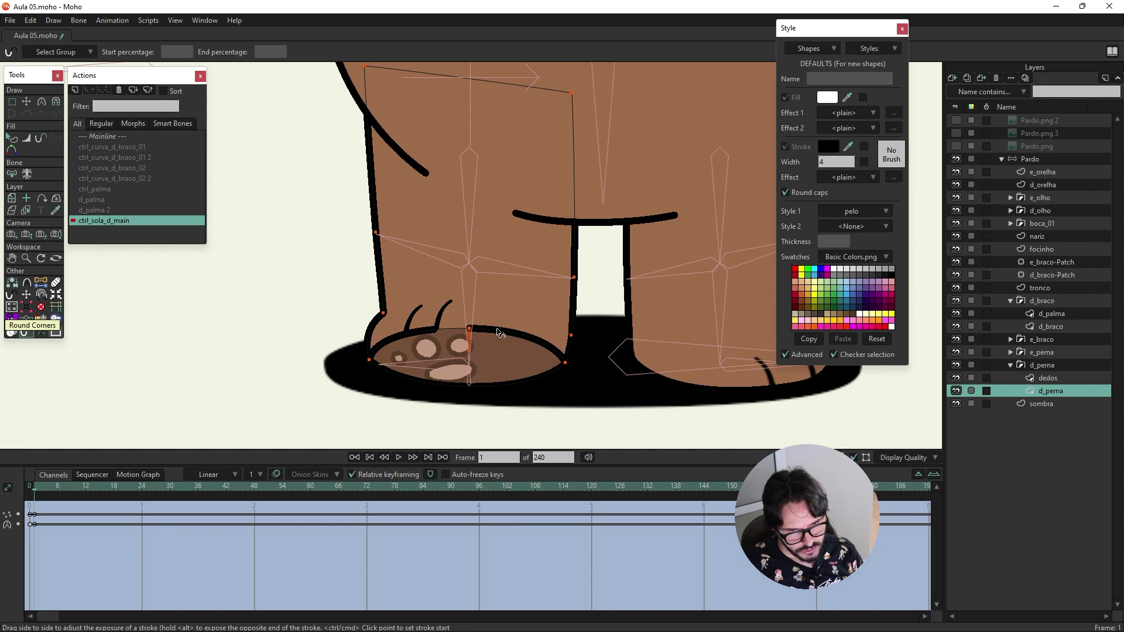
mouse_move(498, 333)
mouse_down()
mouse_move(544, 352)
mouse_move(589, 398)
mouse_up()
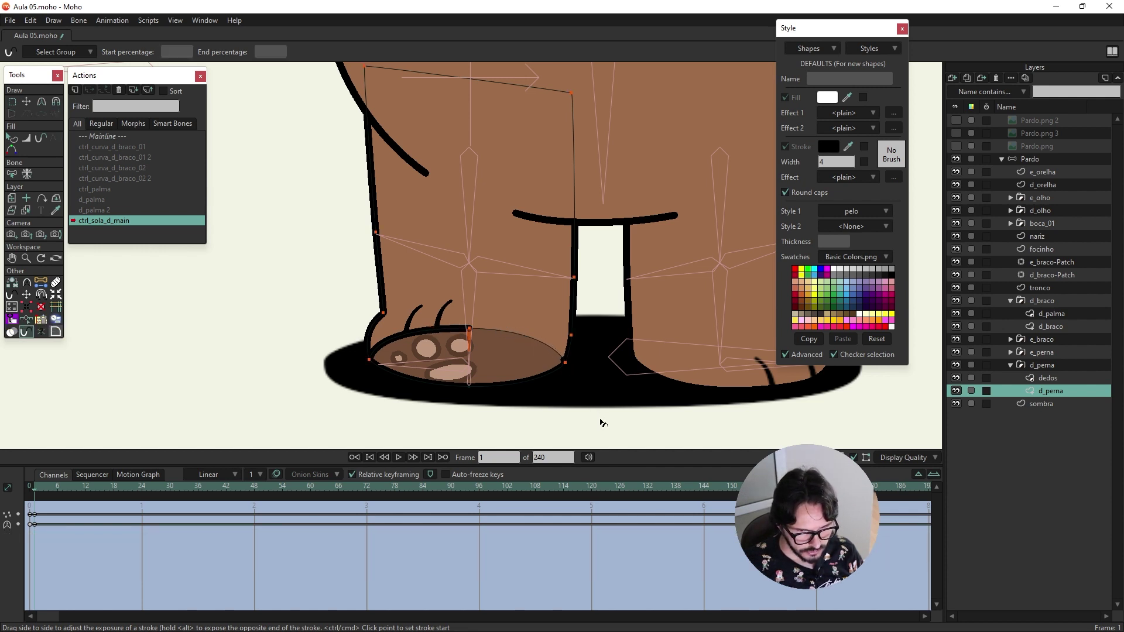
drag(612, 454, 608, 447)
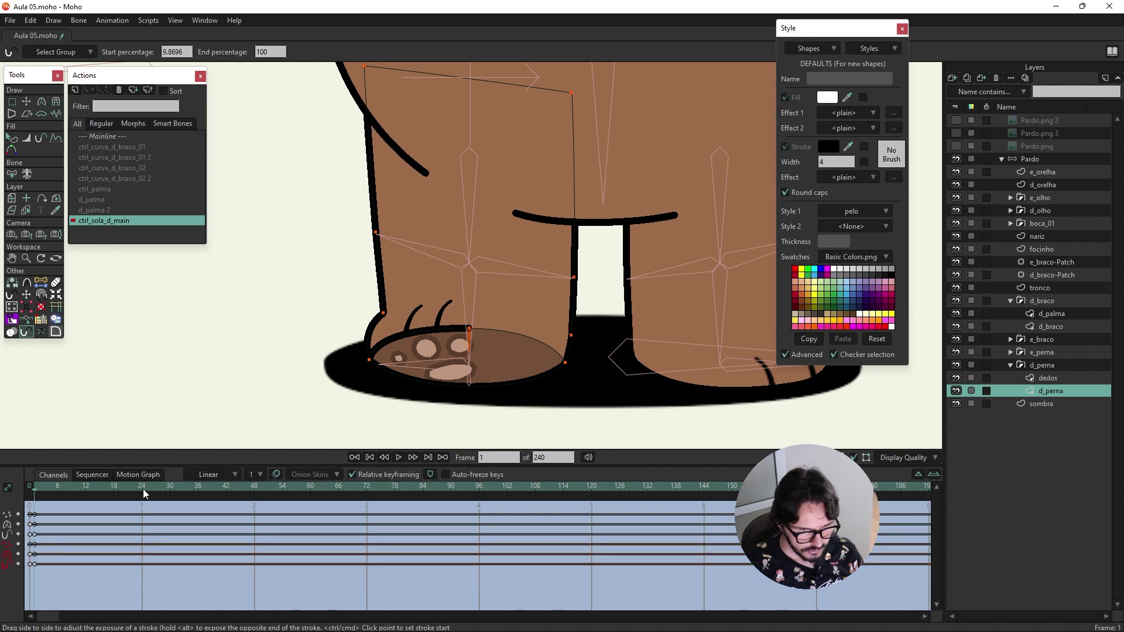
drag(49, 505, 26, 586)
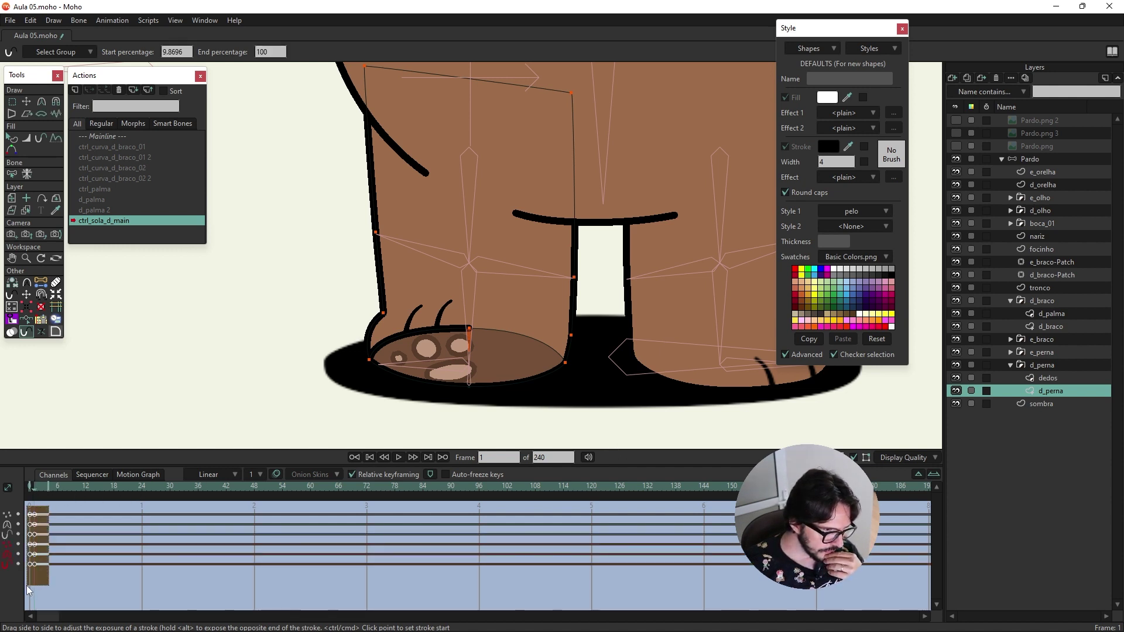
right_click(30, 554)
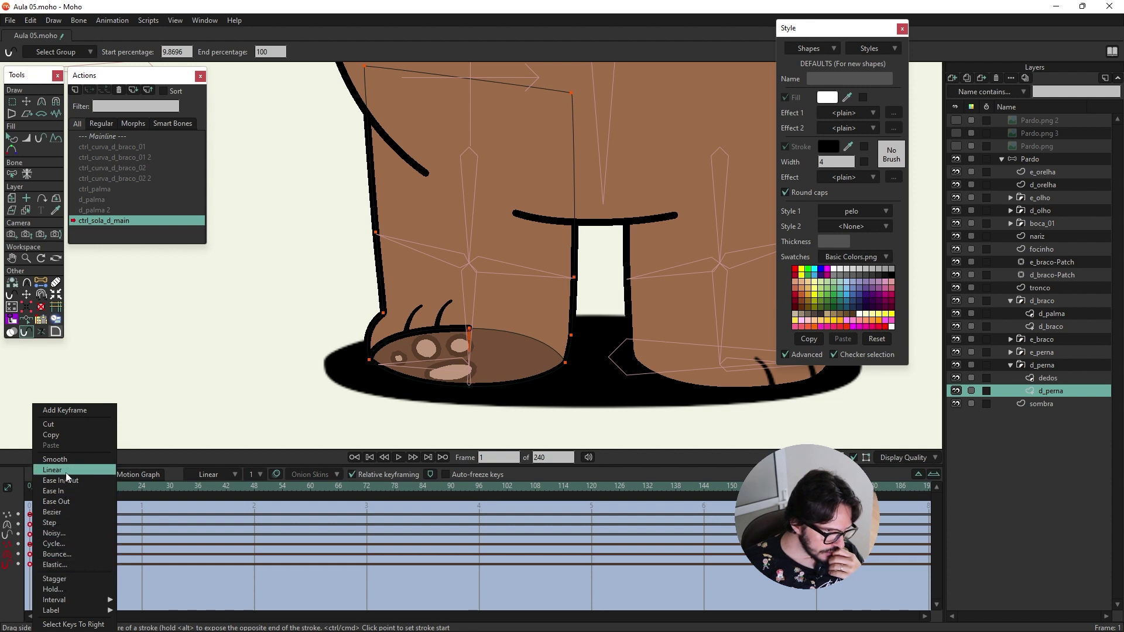
click(261, 370)
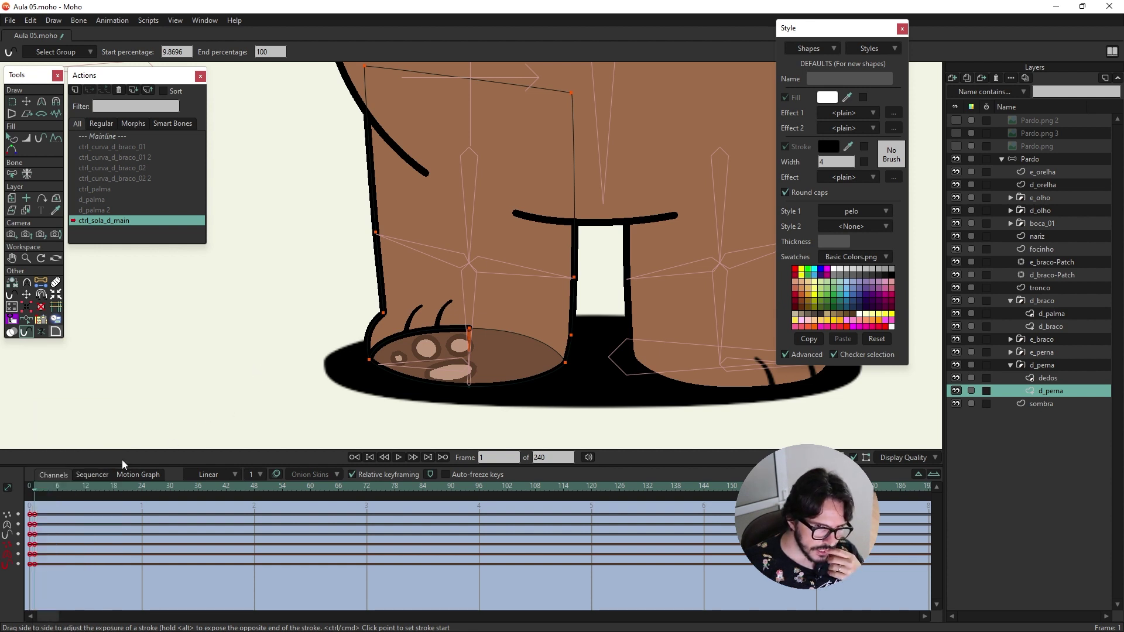
Step: Return to the Mainline timeline at frame 1
click(131, 135)
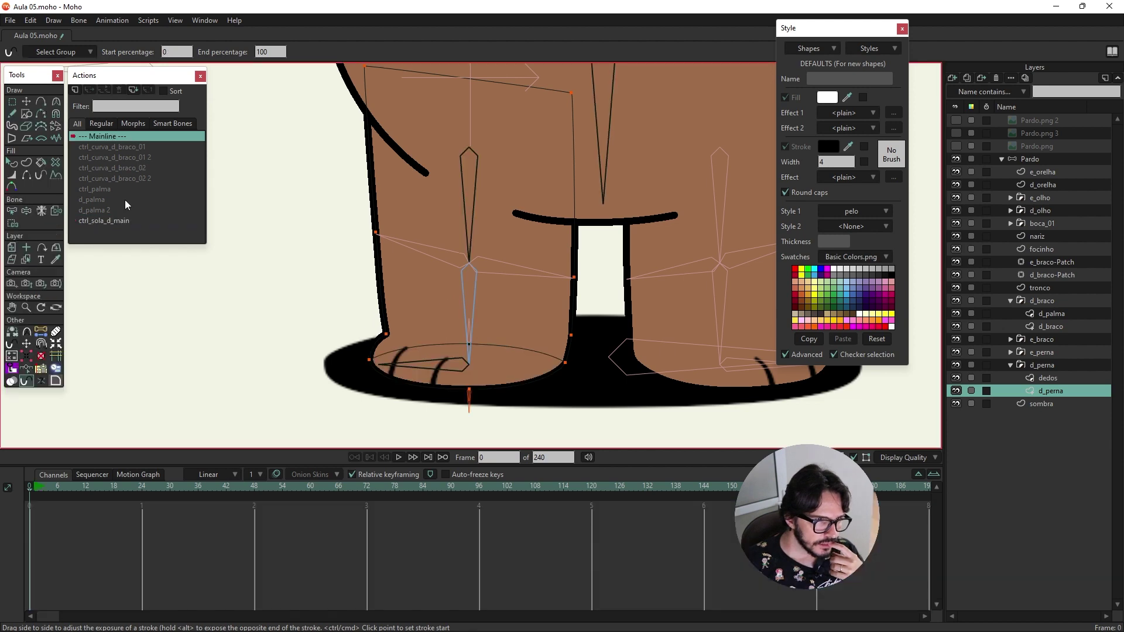
click(33, 489)
click(113, 20)
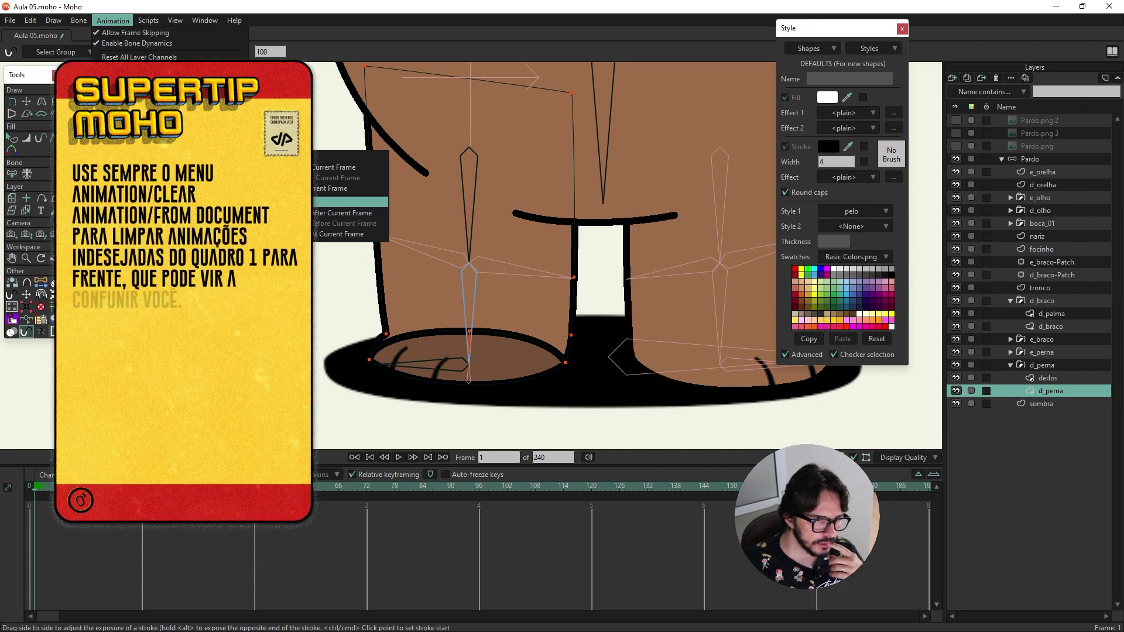
Step: Clear the document's Mainline animation after the current frame
click(346, 234)
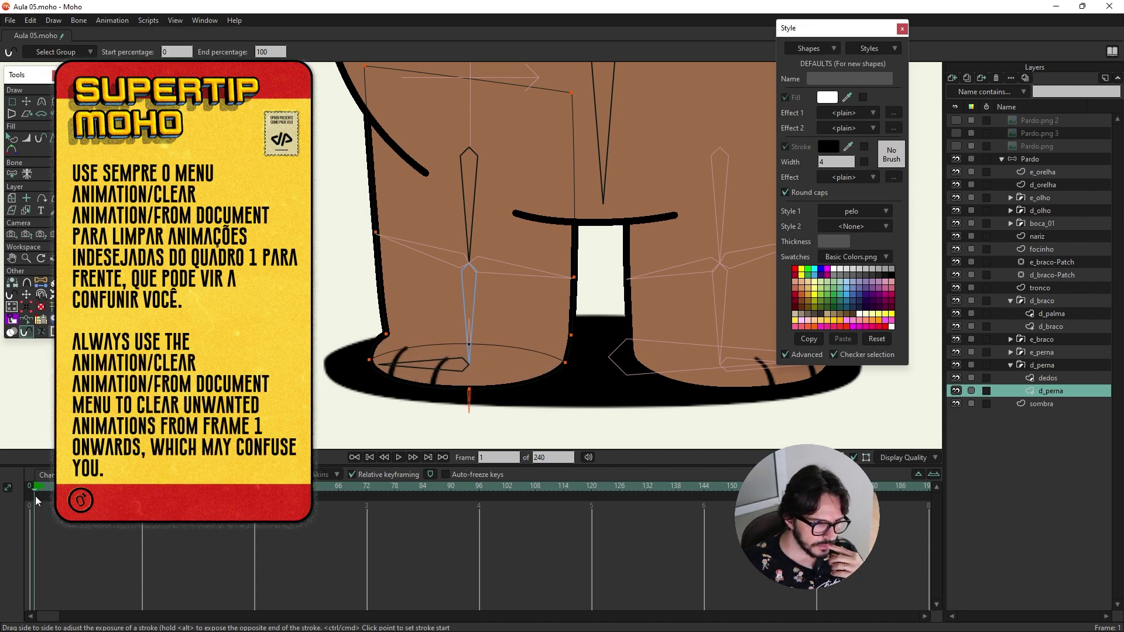
scroll(257, 328, down, 3)
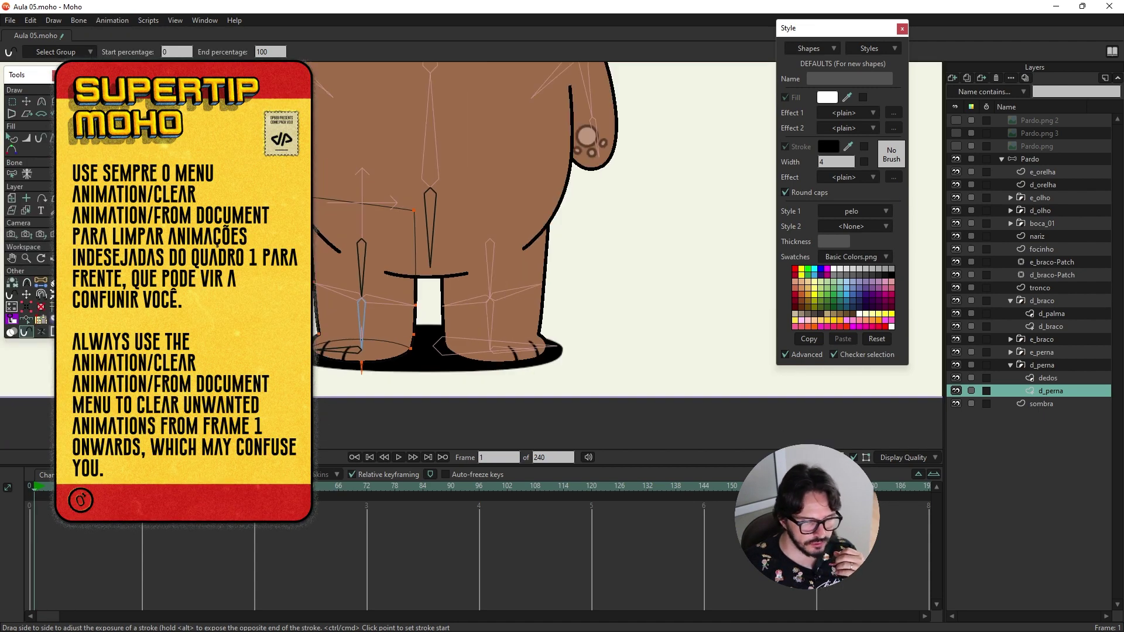
scroll(598, 296, down, 2)
scroll(351, 201, down, 2)
scroll(477, 259, up, 5)
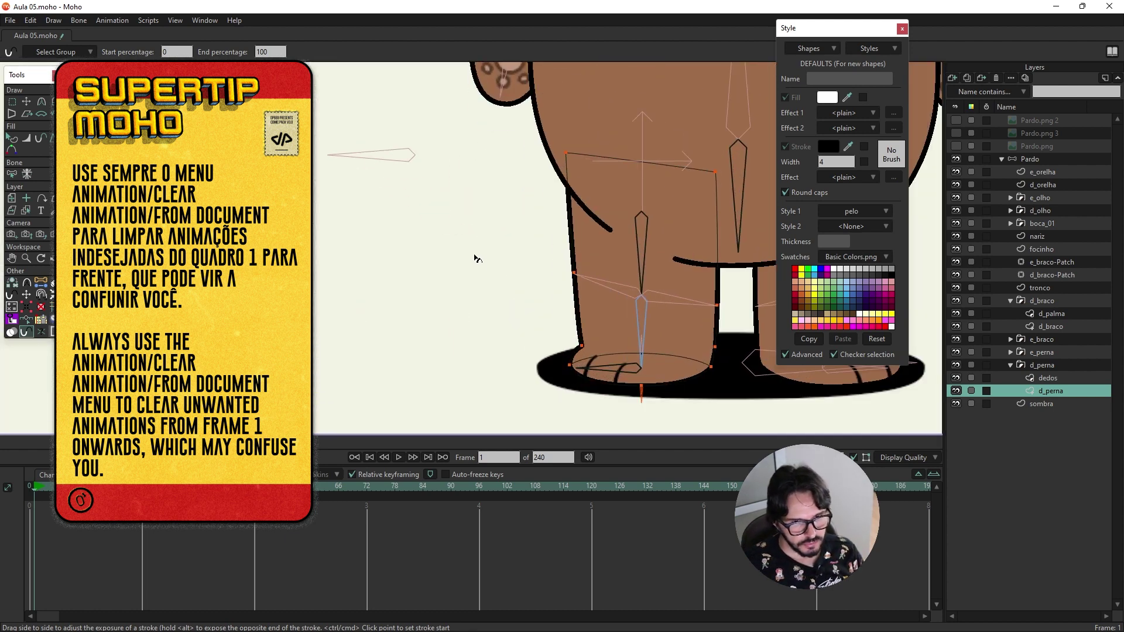
drag(477, 258, 454, 243)
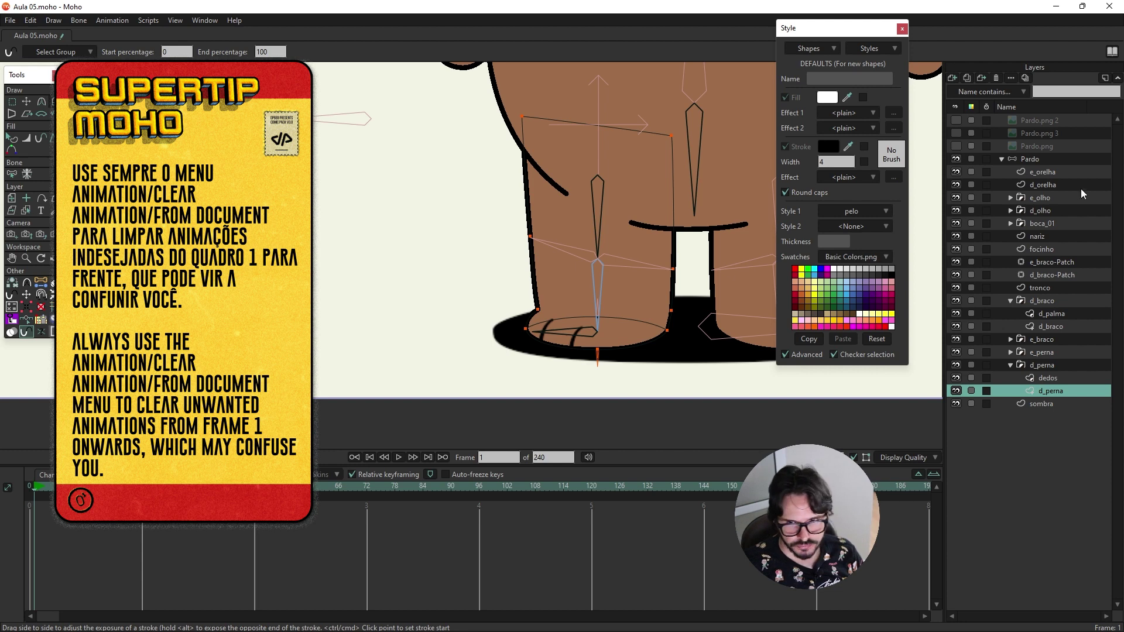
Step: On the Pardo layer, rotate the ctrl_sola_d_main bone to tilt the foot's sole into view
click(1039, 158)
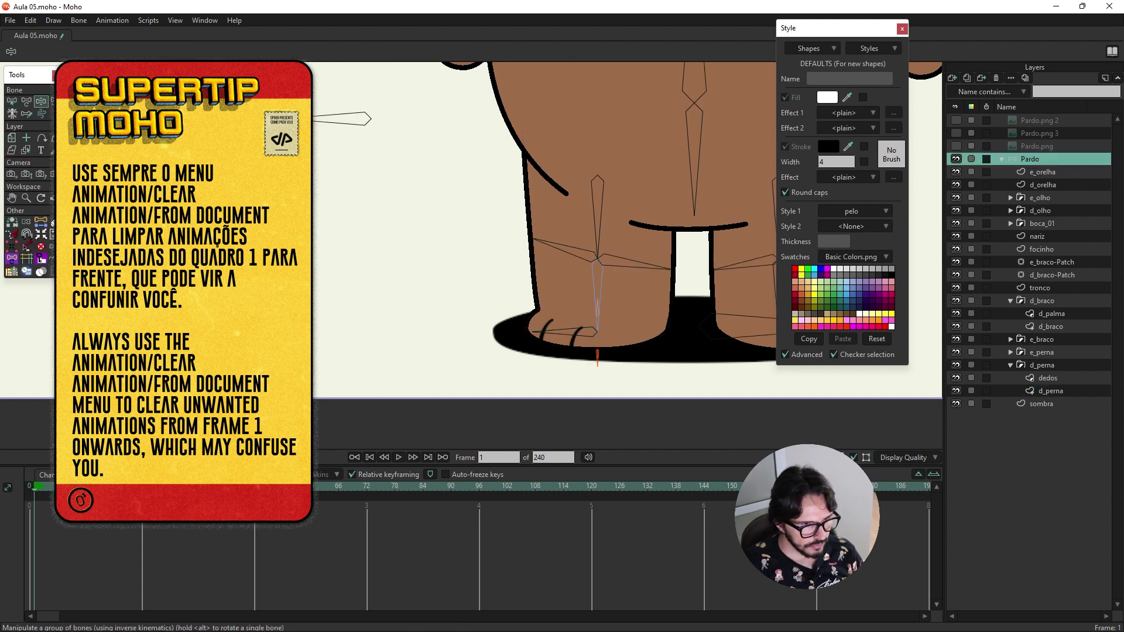
drag(597, 357, 597, 333)
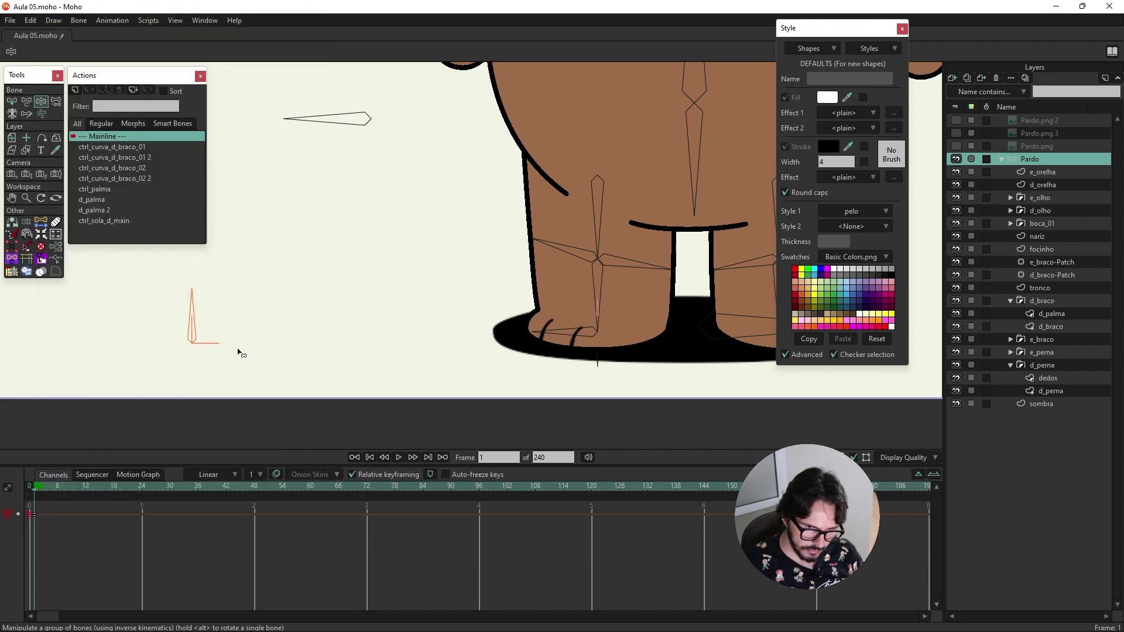
mouse_move(199, 319)
mouse_down()
mouse_move(205, 307)
mouse_move(232, 326)
mouse_move(246, 359)
mouse_move(196, 338)
mouse_move(239, 342)
mouse_move(205, 301)
mouse_move(306, 367)
mouse_move(113, 294)
mouse_move(181, 295)
mouse_move(70, 282)
mouse_move(190, 253)
mouse_move(283, 301)
mouse_move(196, 271)
mouse_move(373, 353)
mouse_up()
Step: In ctrl_sola_d_main, reposition the dedos large pad and toe pads for the sole pose
scroll(603, 354, up, 2)
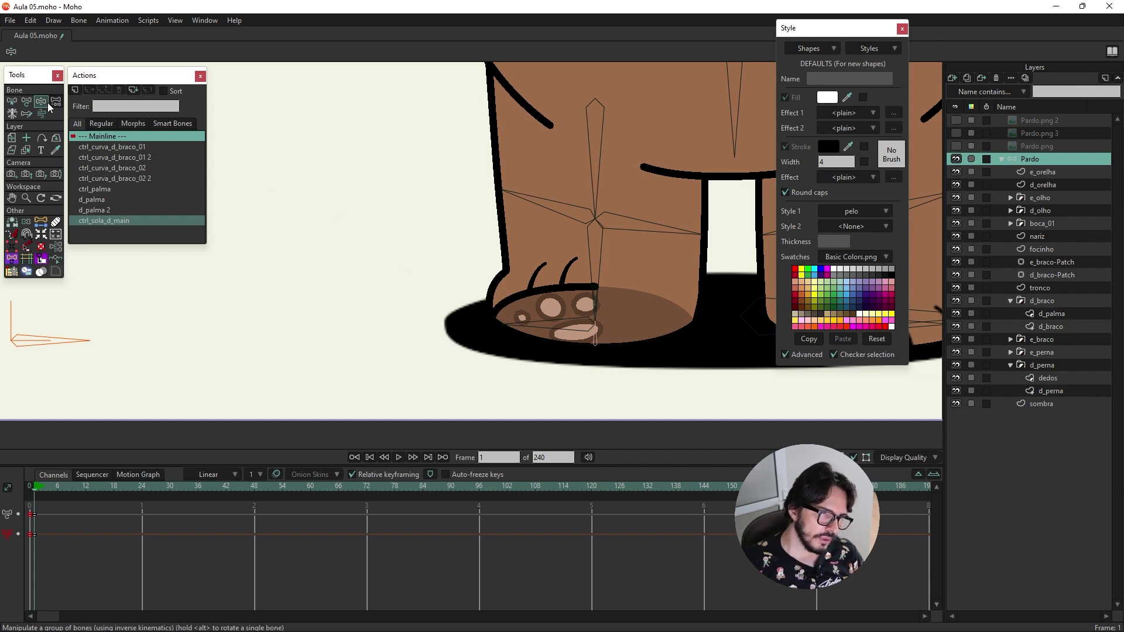
double_click(100, 220)
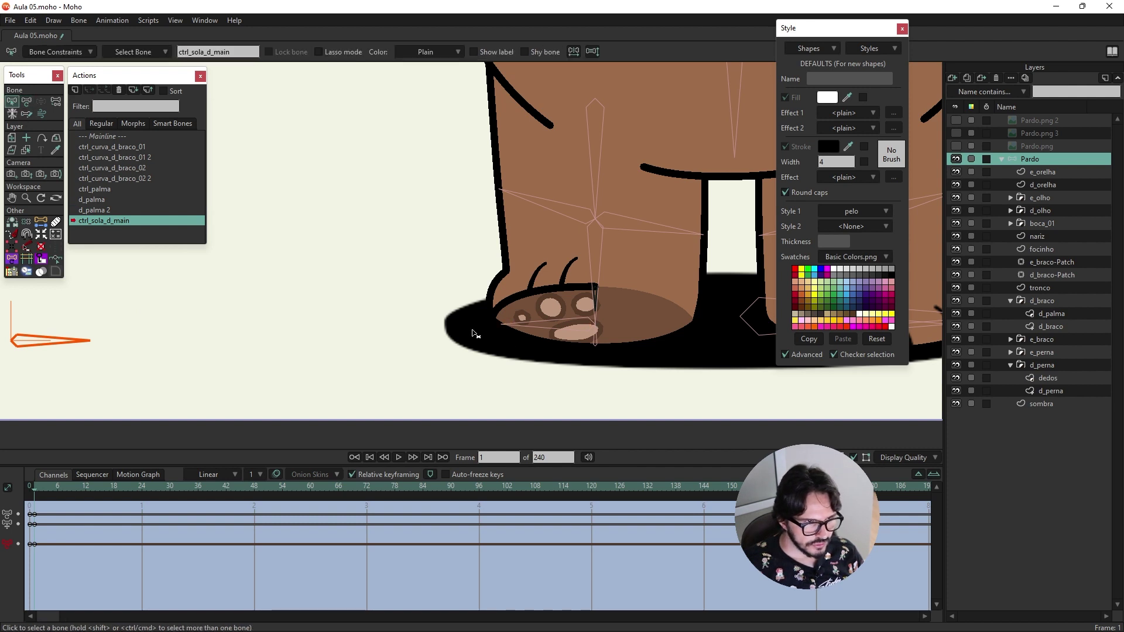
ctrl+alt+click(576, 341)
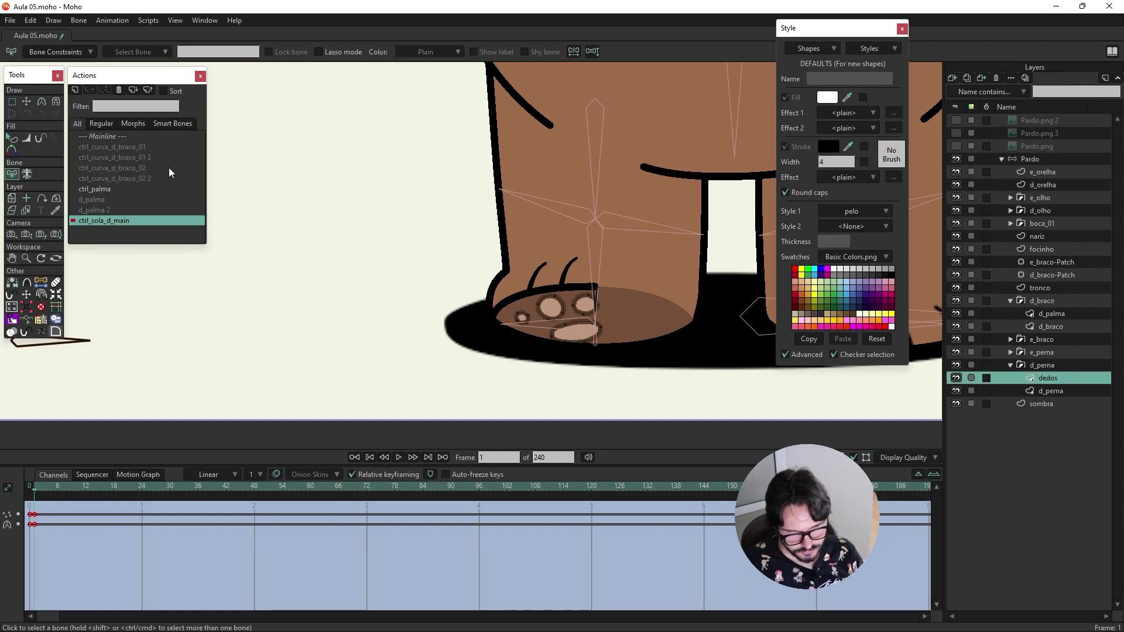
key(t)
drag(576, 334, 593, 332)
drag(487, 283, 559, 354)
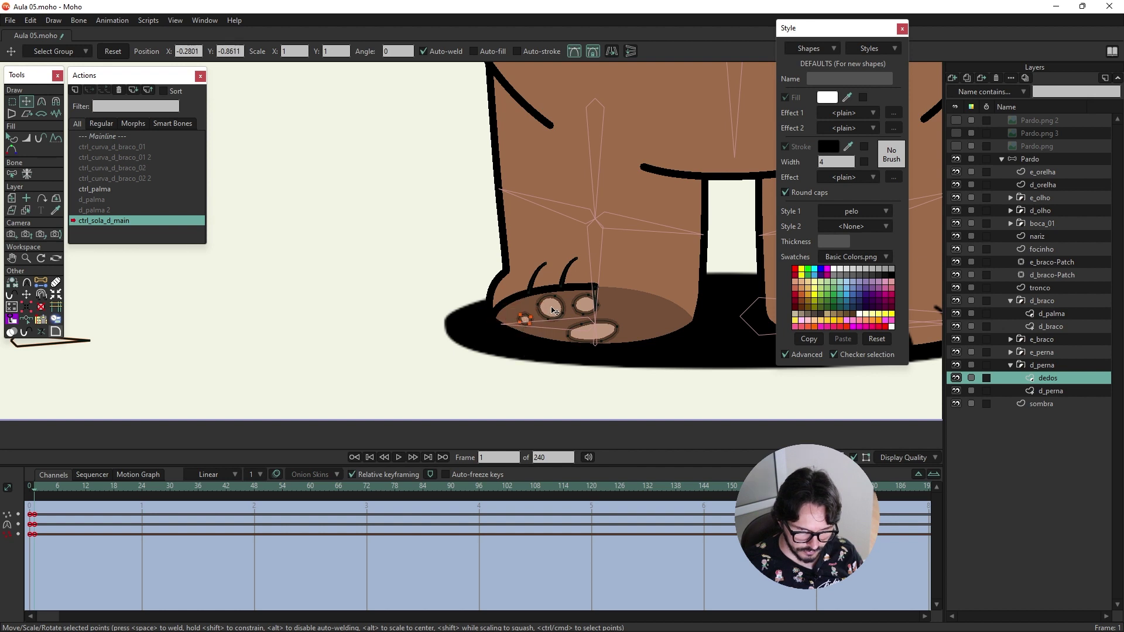
mouse_move(571, 293)
mouse_down()
mouse_move(602, 319)
mouse_move(578, 330)
mouse_up()
click(602, 323)
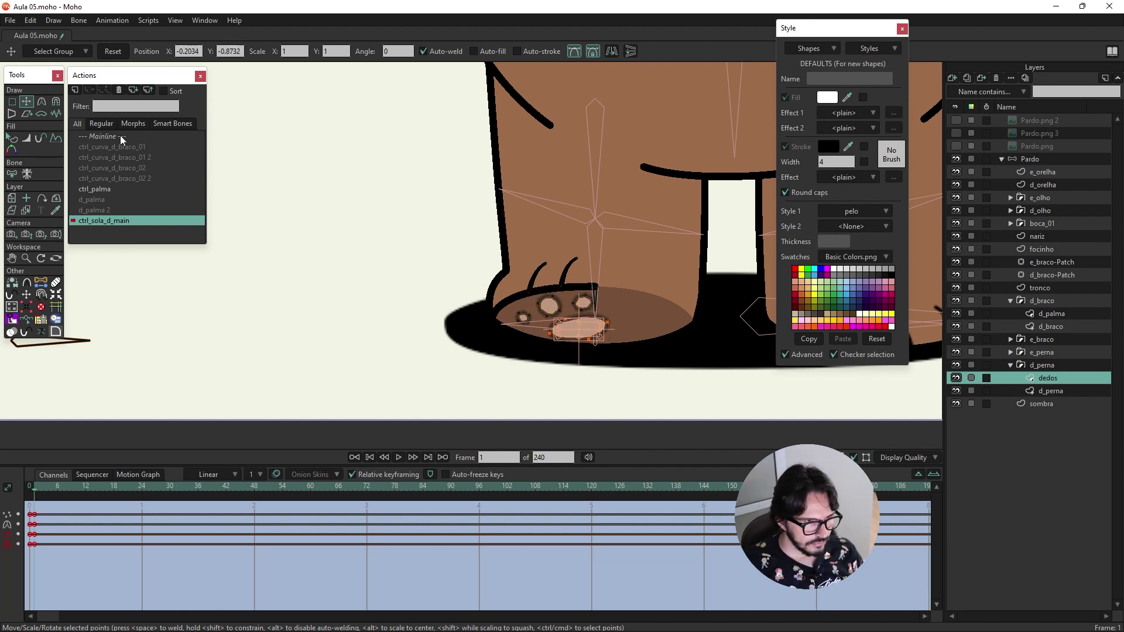
Step: Select Pardo on the Mainline and reopen the ctrl_sola_d_main action at frame 1
click(103, 136)
ctrl+alt+click(184, 334)
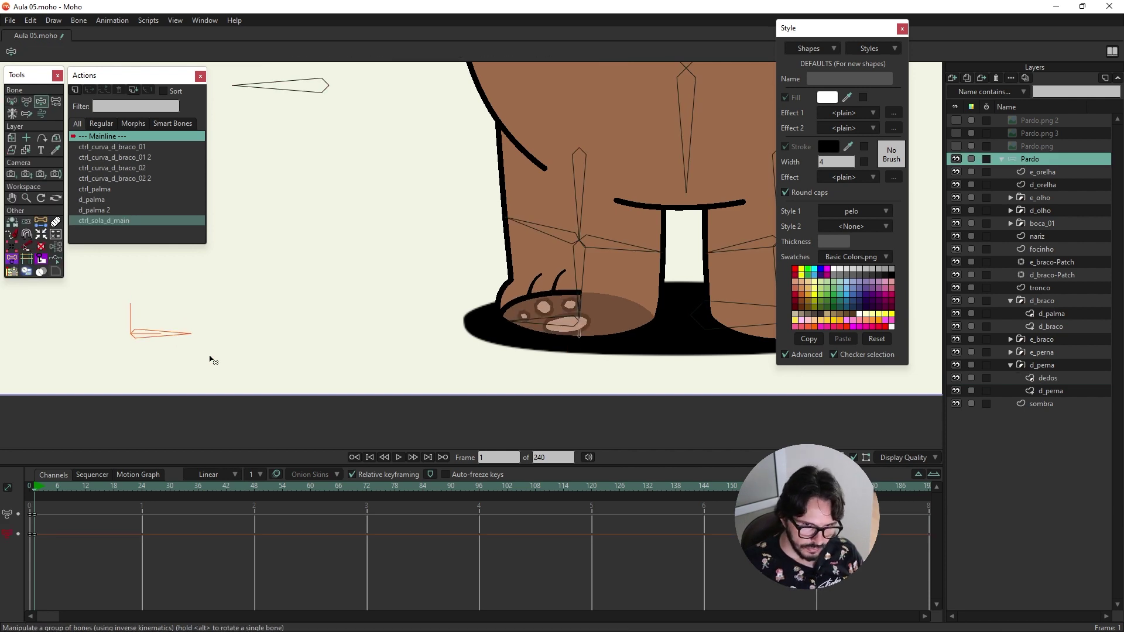
scroll(381, 268, down, 5)
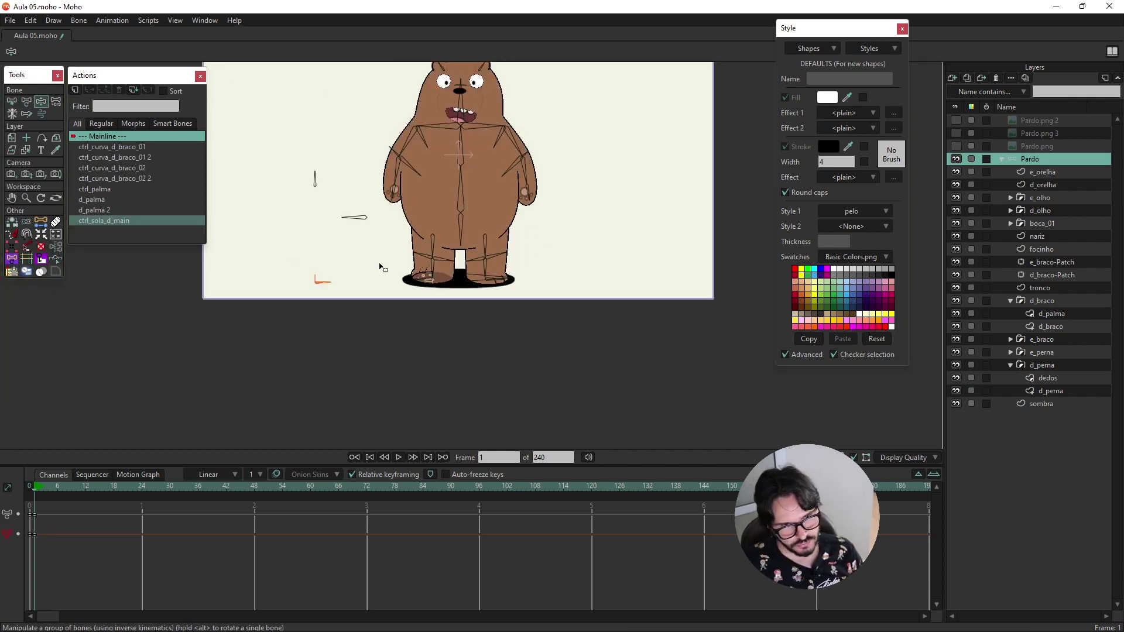
scroll(381, 268, up, 3)
scroll(316, 287, down, 1)
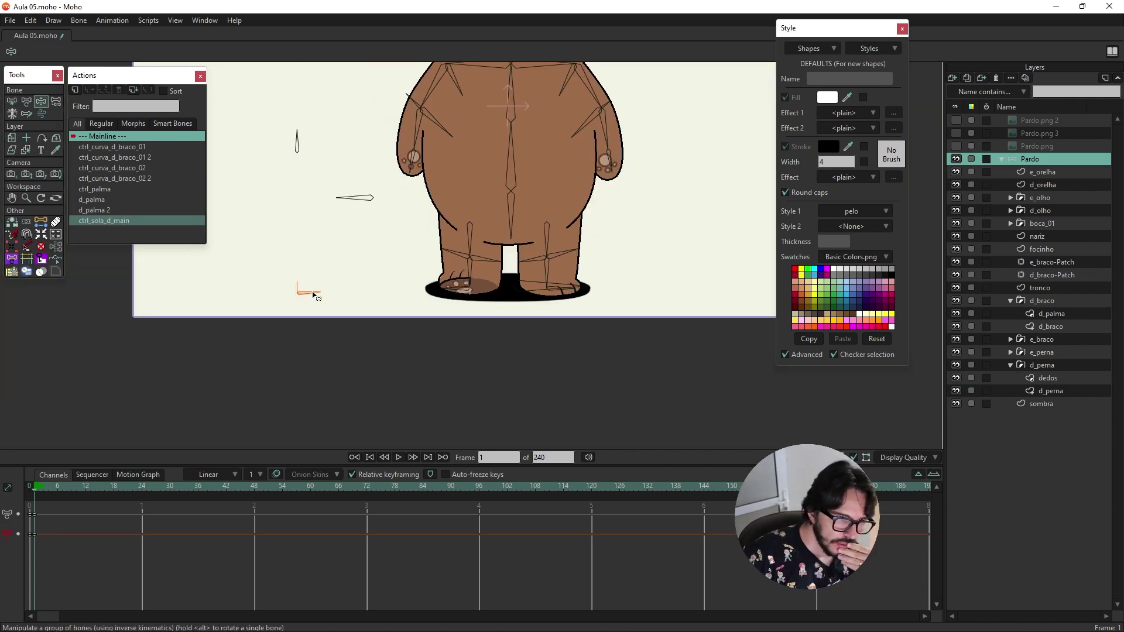
scroll(305, 281, up, 3)
scroll(251, 261, down, 2)
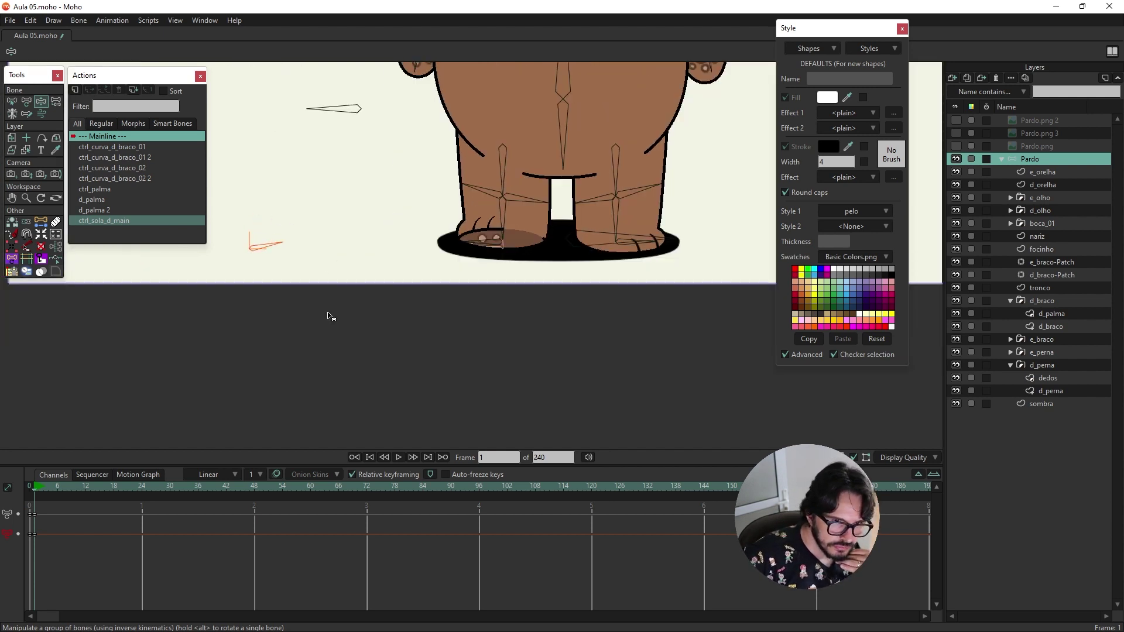
double_click(104, 221)
click(29, 494)
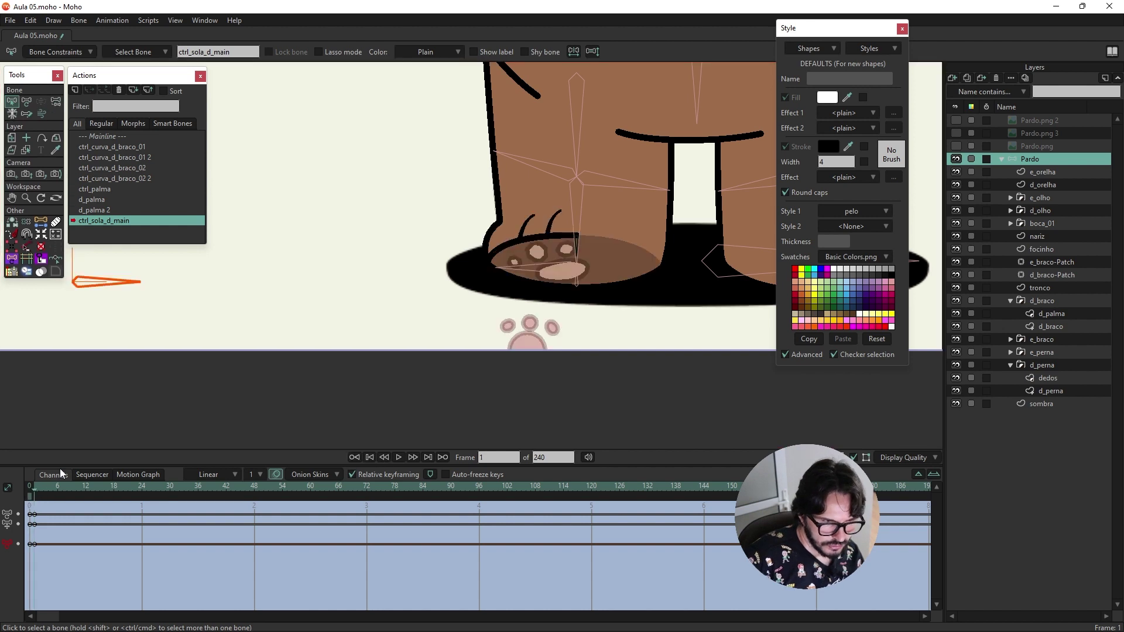
Step: Nudge the second claw's points in the dedos layer at frame 2
click(38, 494)
key(t)
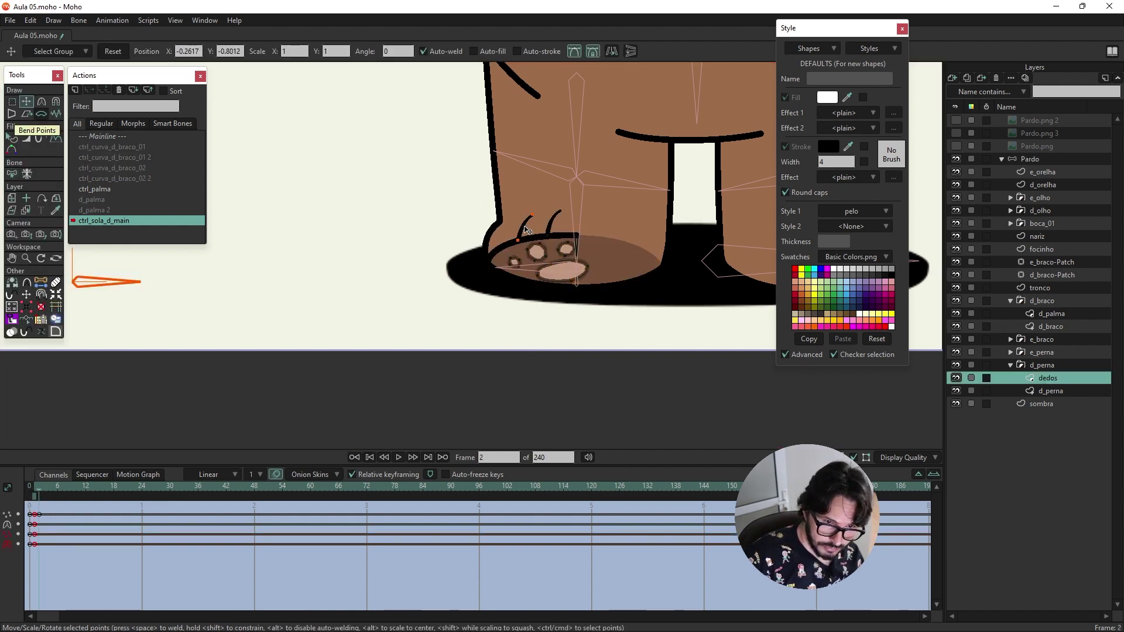
drag(527, 193, 585, 253)
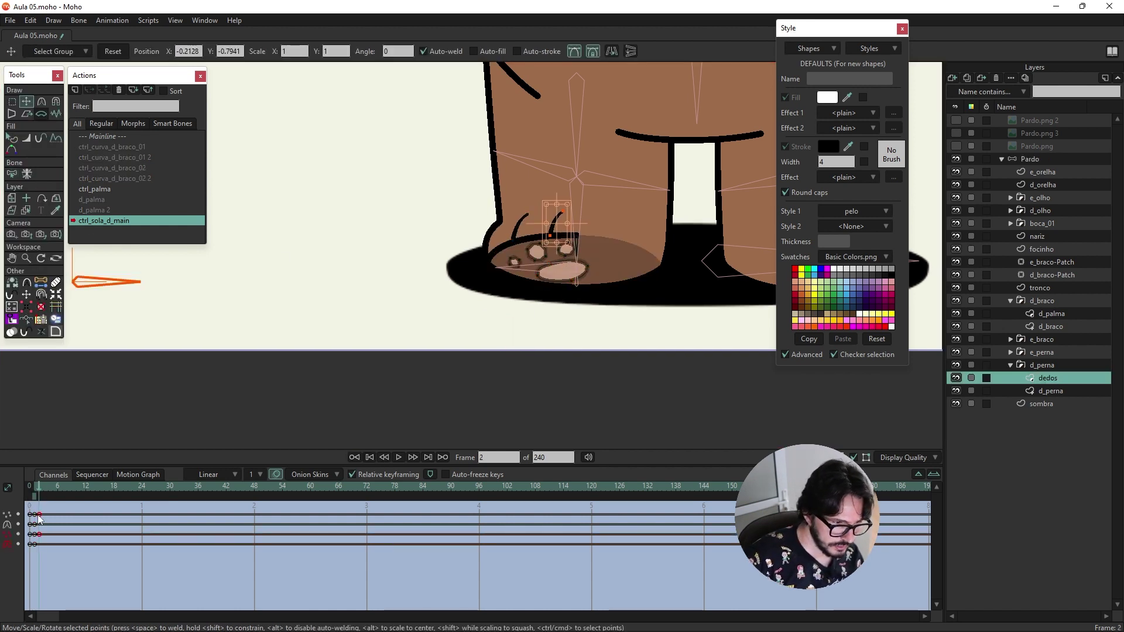
Step: Back on the Mainline with Pardo selected, pan and zoom to inspect the bear's feet
click(36, 489)
double_click(103, 136)
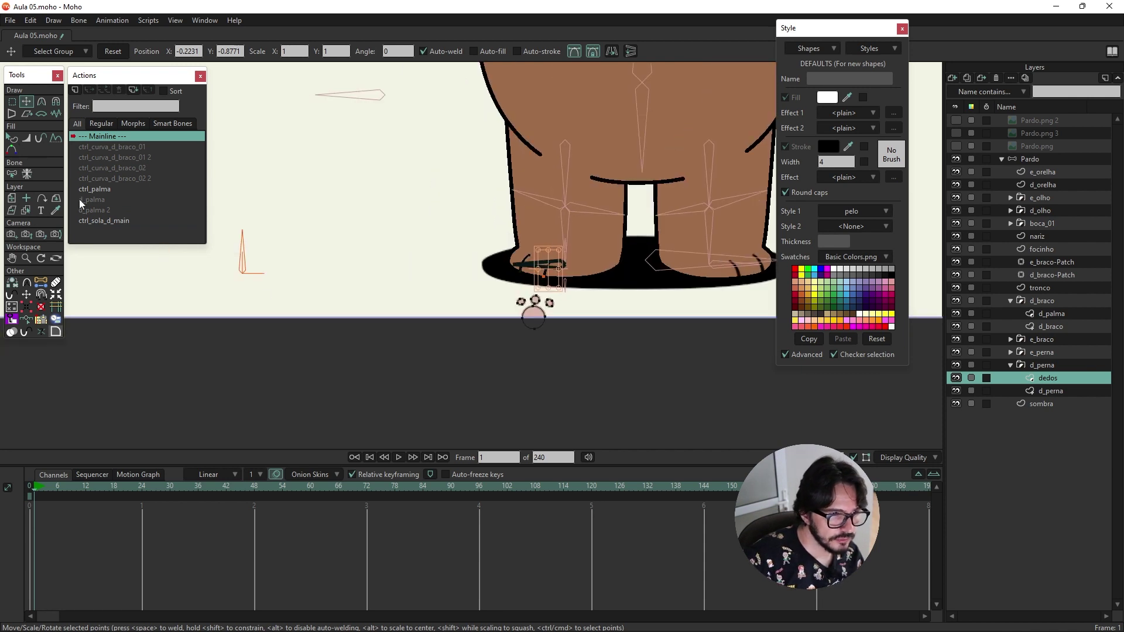
click(1031, 159)
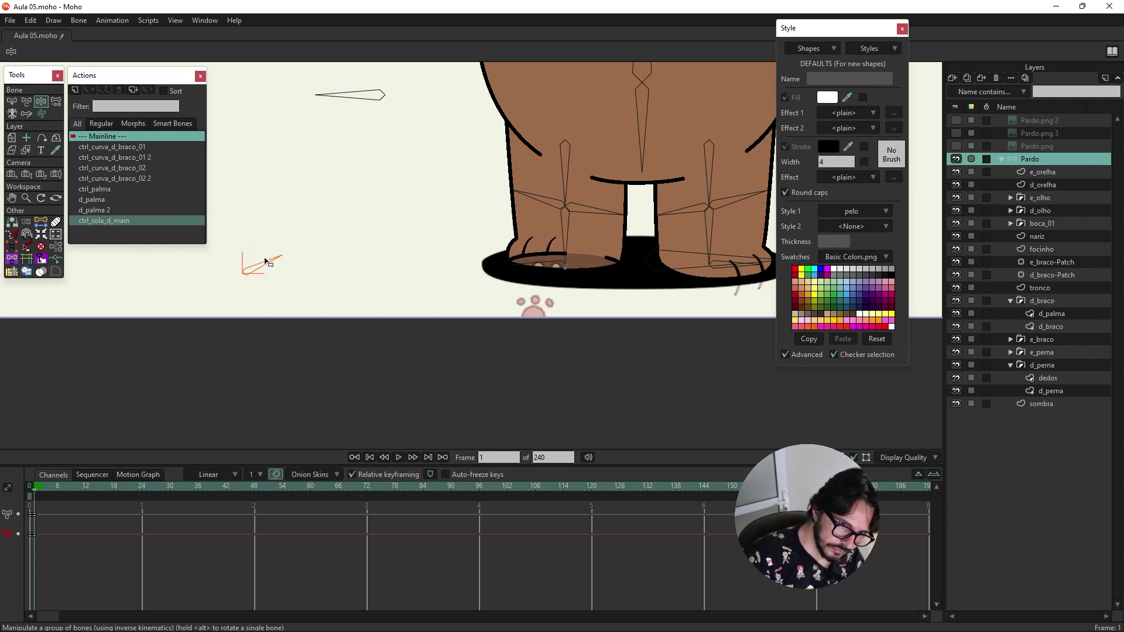
scroll(375, 274, down, 5)
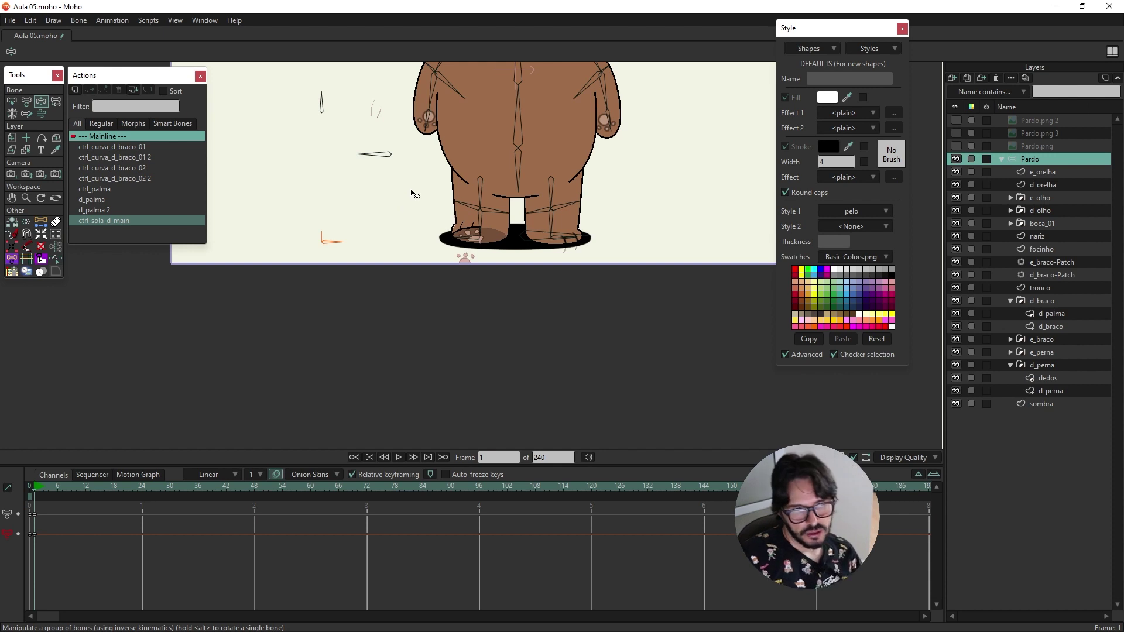
scroll(399, 205, up, 1)
scroll(404, 244, up, 2)
scroll(404, 244, up, 1)
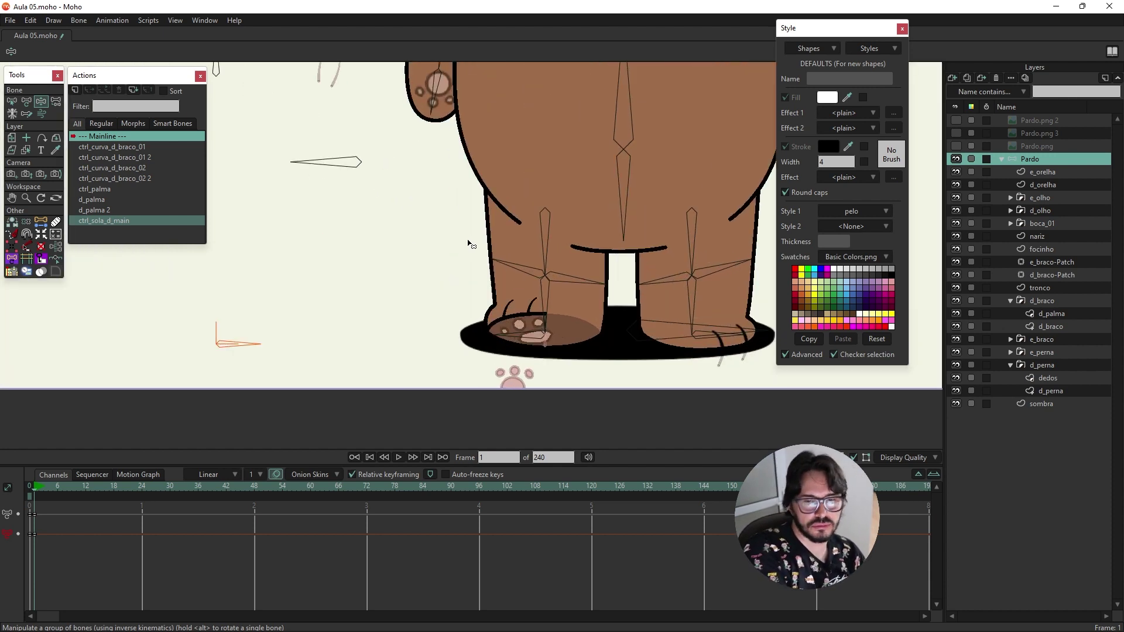
scroll(702, 103, down, 2)
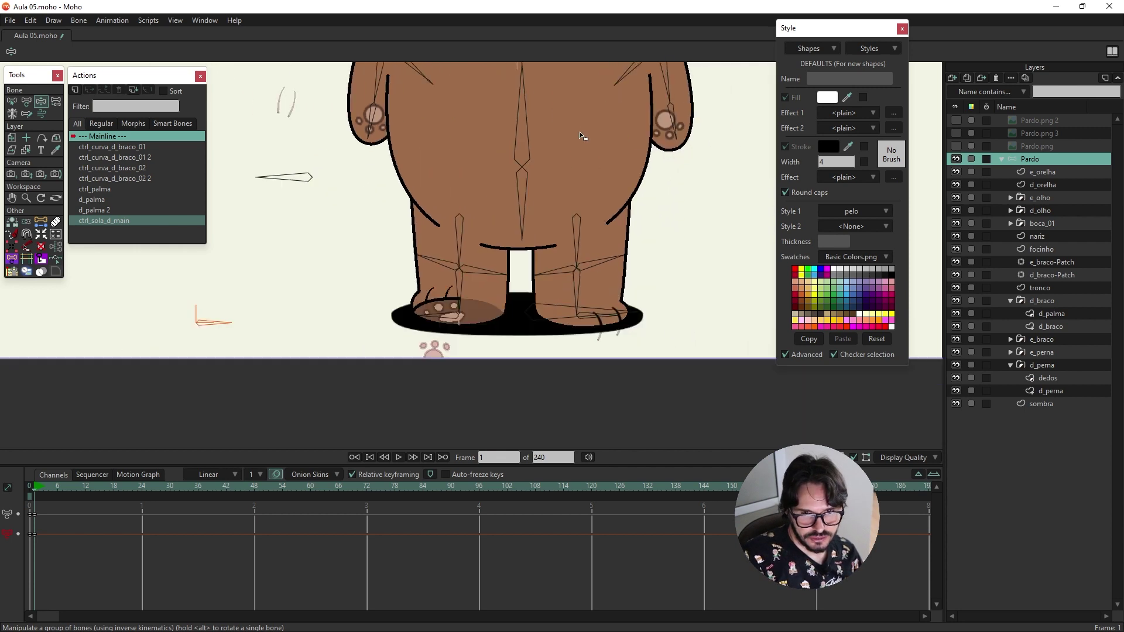
scroll(582, 138, down, 2)
scroll(559, 202, down, 1)
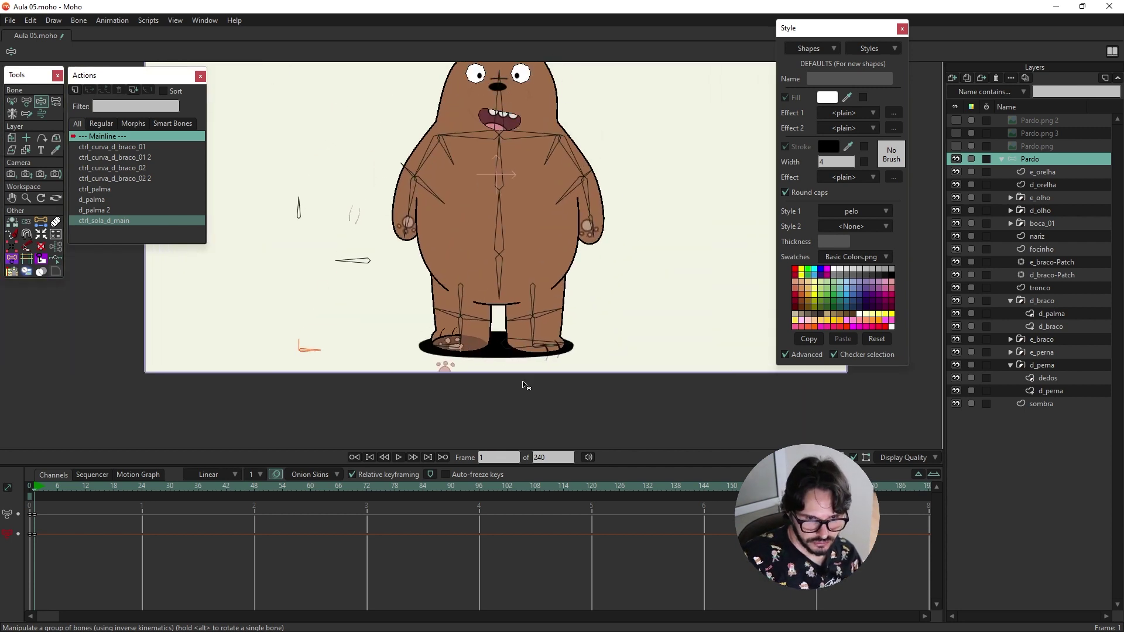
drag(459, 121, 430, 170)
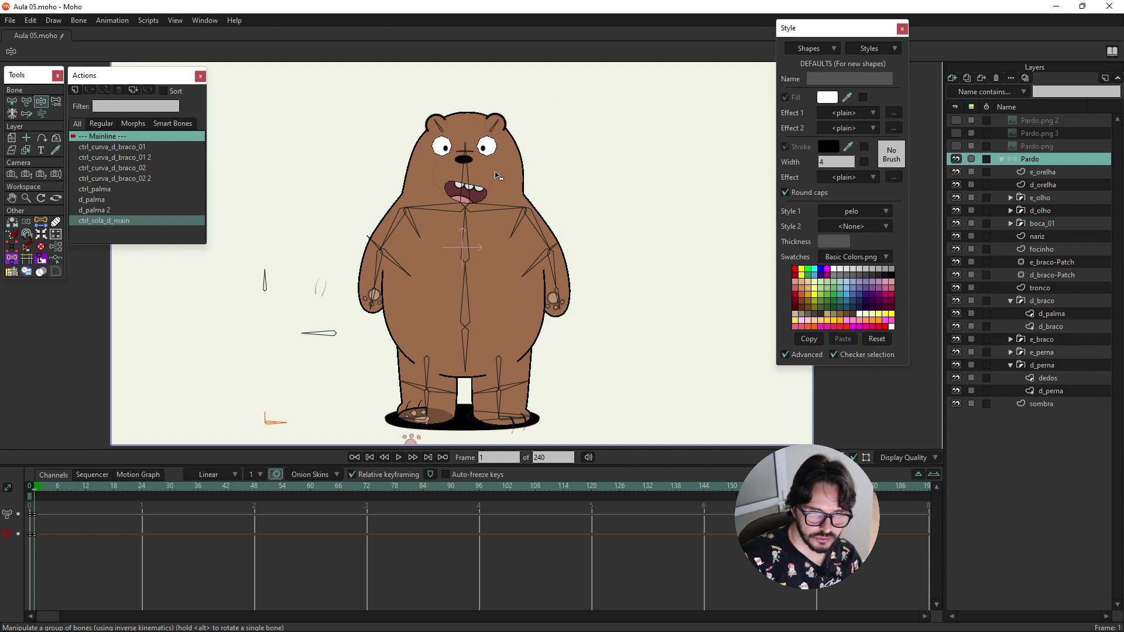
drag(530, 448, 535, 334)
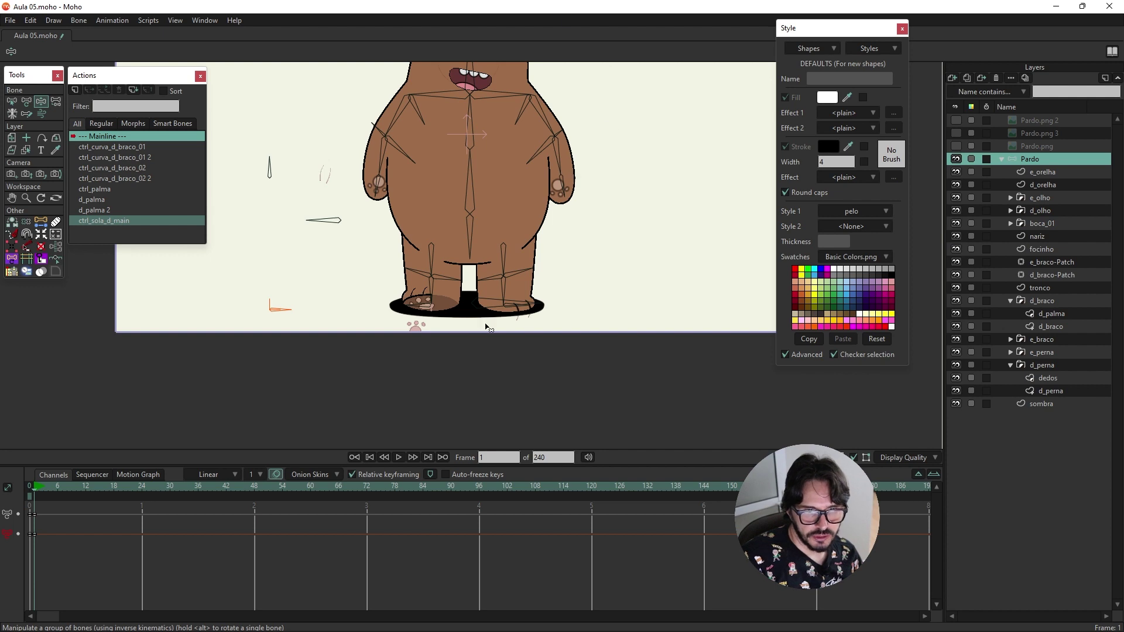
drag(567, 160, 529, 189)
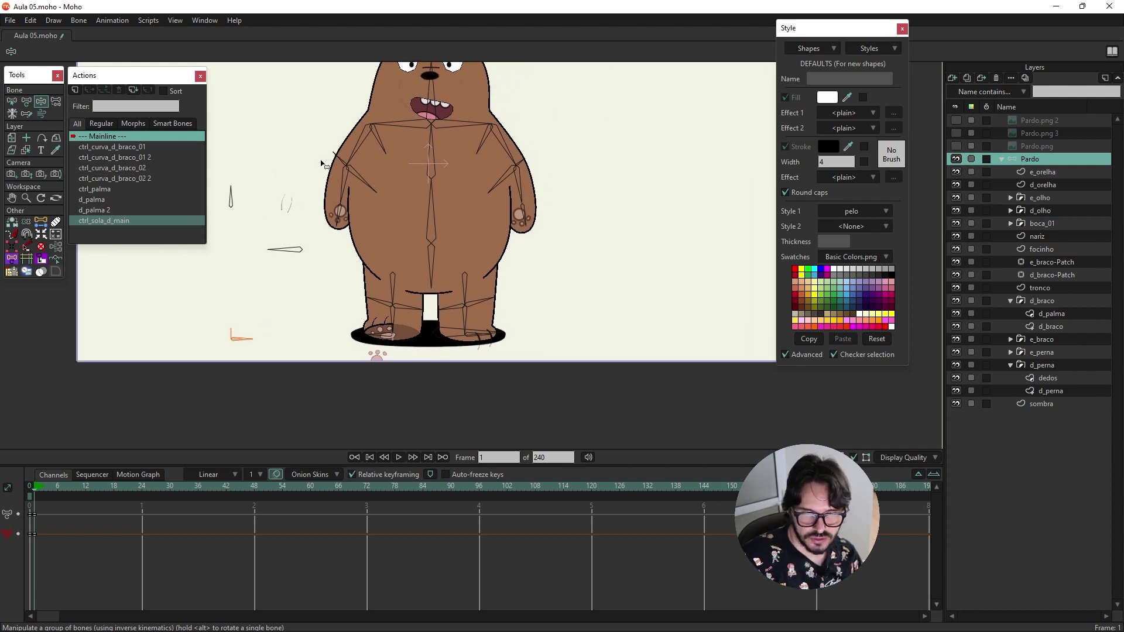
scroll(316, 156, up, 2)
scroll(323, 159, down, 3)
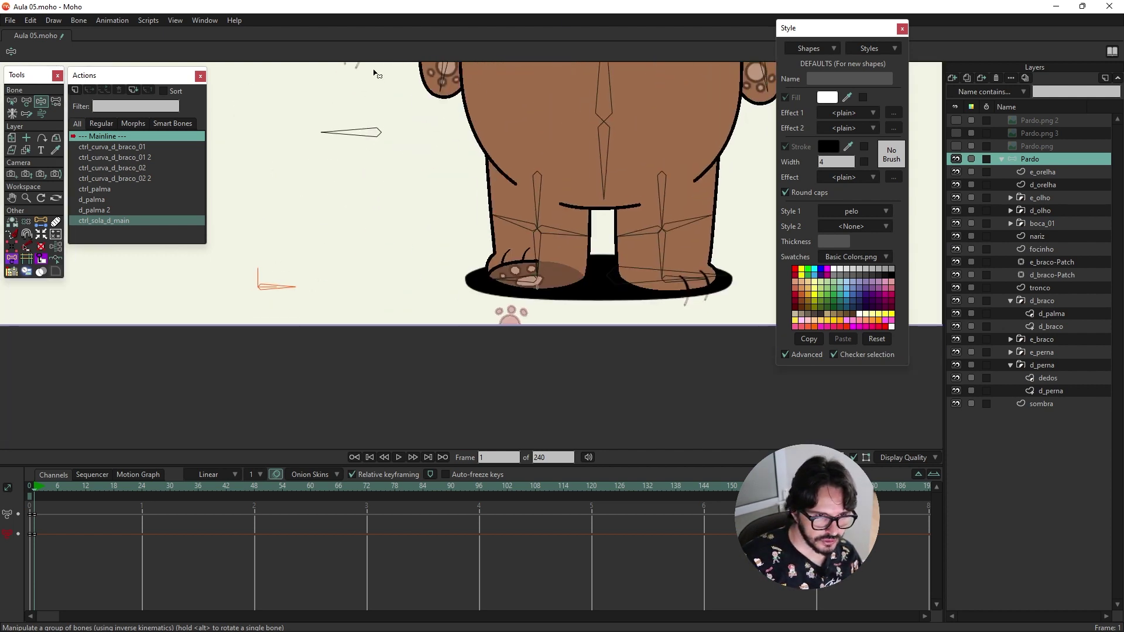
scroll(326, 162, down, 2)
scroll(302, 315, up, 1)
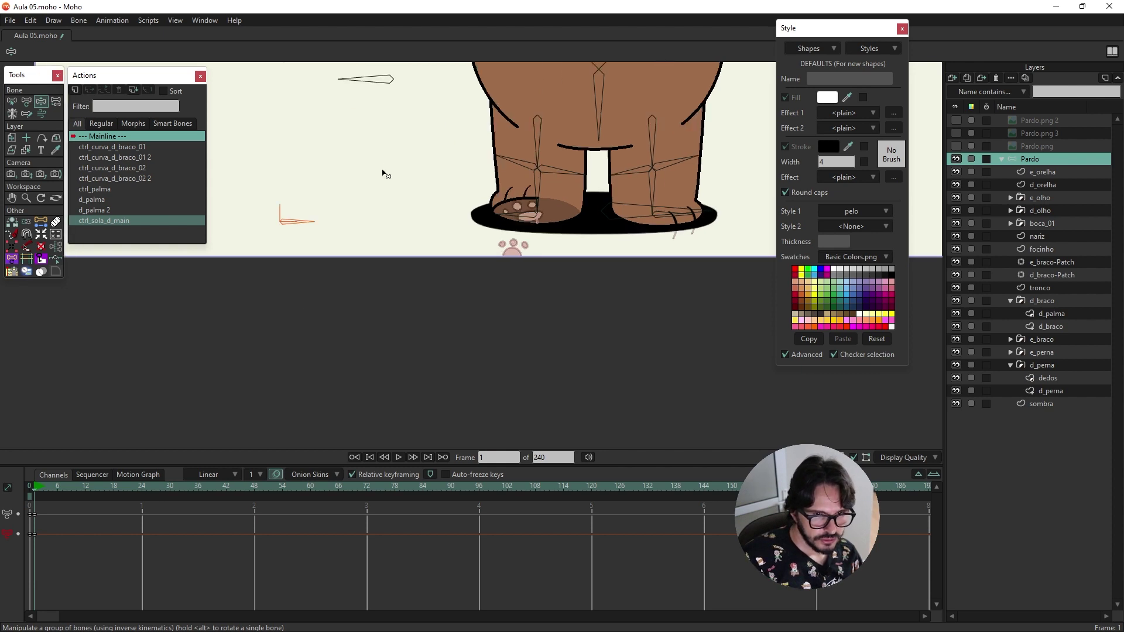
drag(381, 171, 386, 315)
key(ctrl+r)
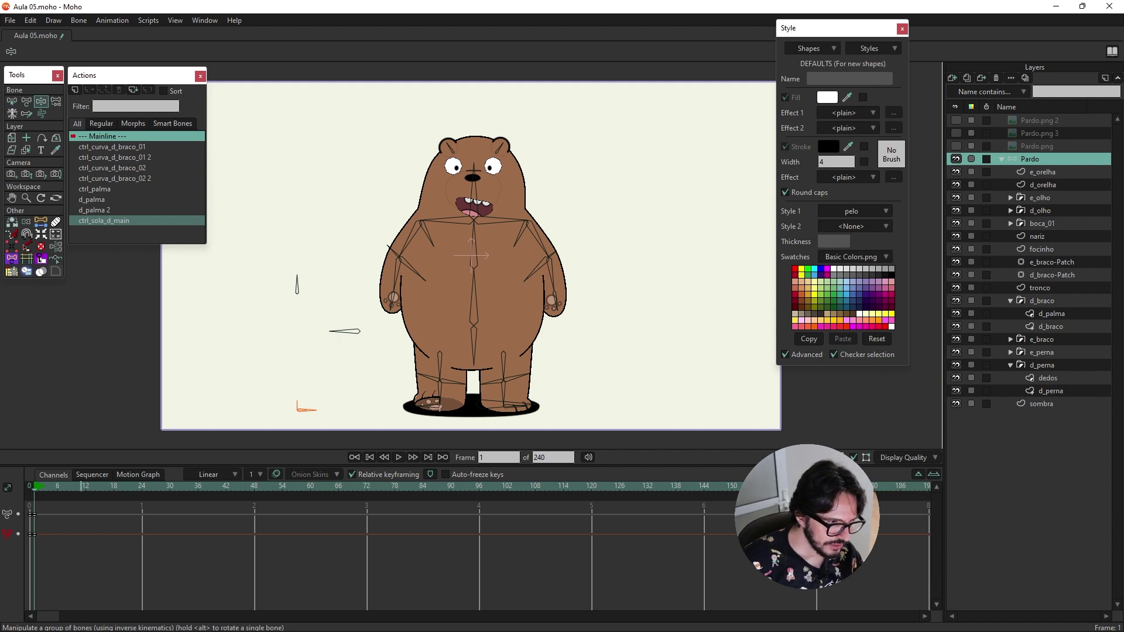
Step: Drag the ctrl_sola_d_main bone's strength to 0 on the Pardo layer, then deselect it
click(31, 490)
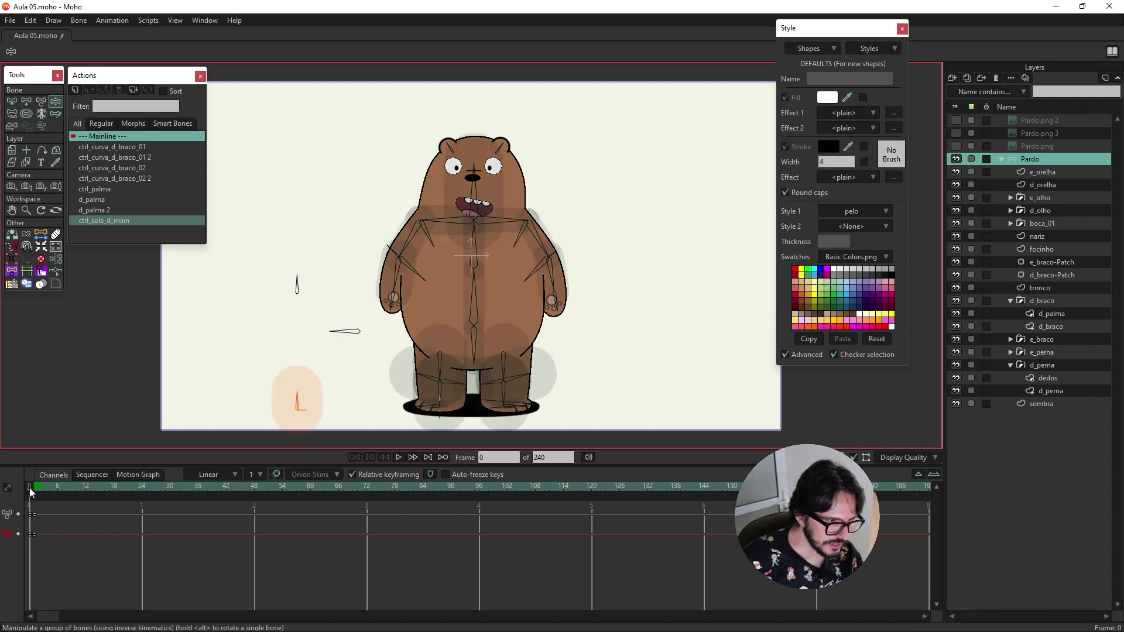
click(1052, 392)
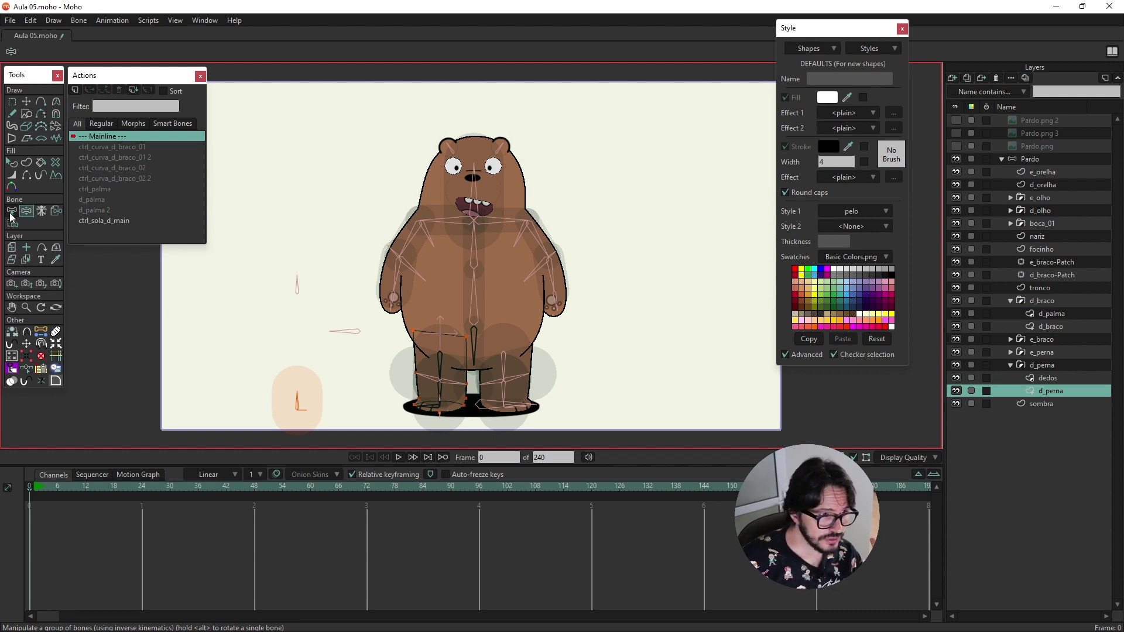
click(1036, 159)
click(27, 115)
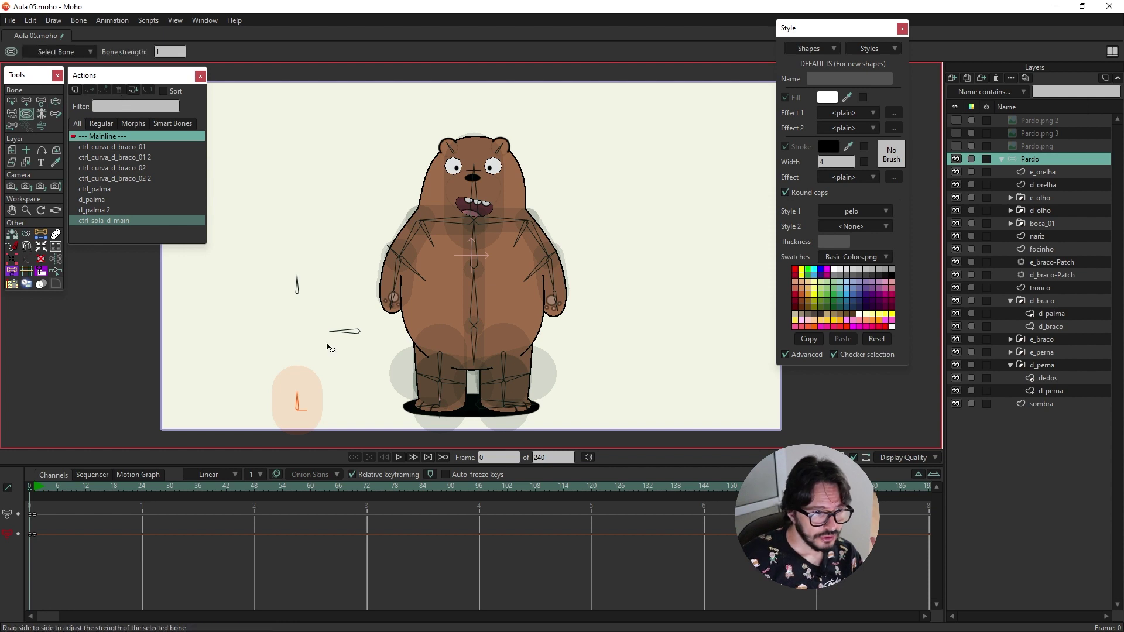
drag(311, 401, 175, 395)
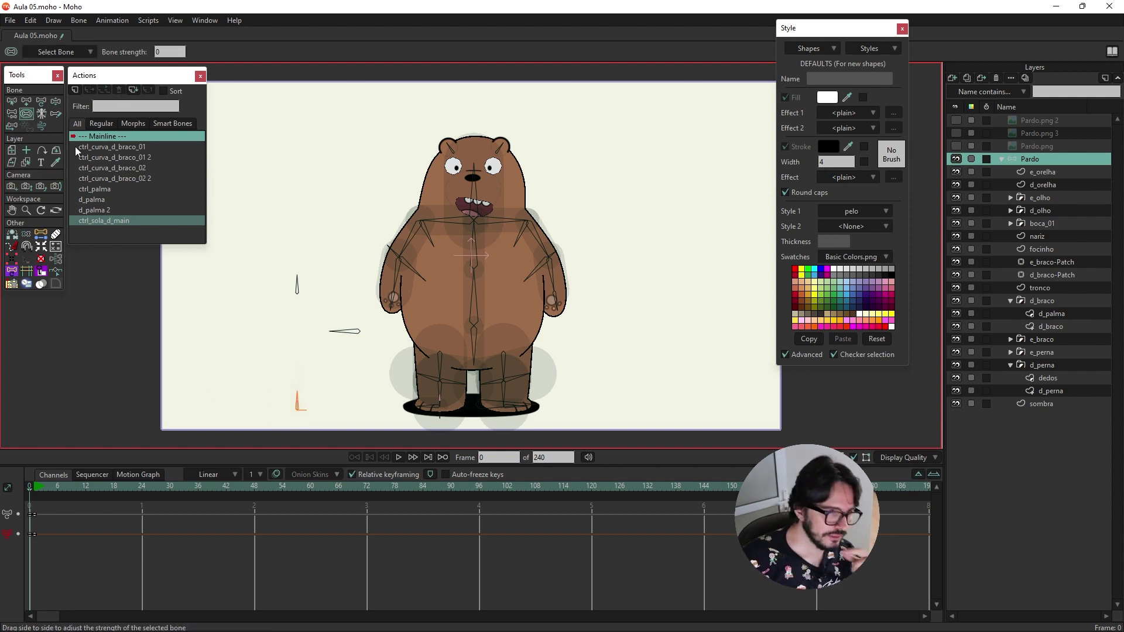
click(11, 101)
click(329, 230)
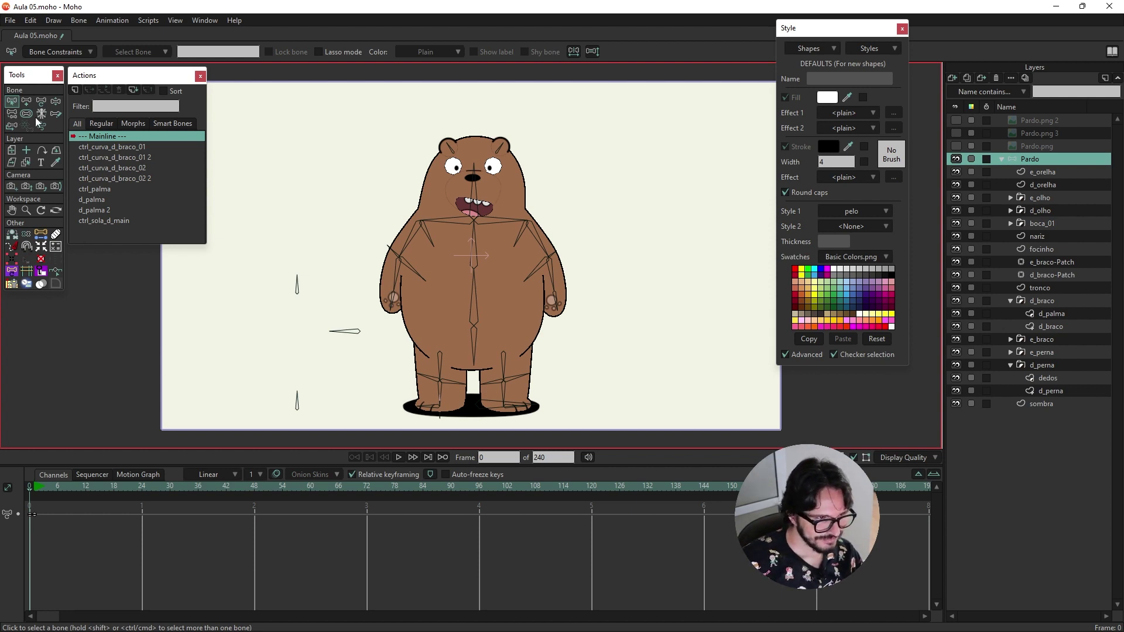
Step: Rotate the ctrl_sola_d_main bone upward to test how the right foot lifts
key(z)
drag(297, 398, 347, 426)
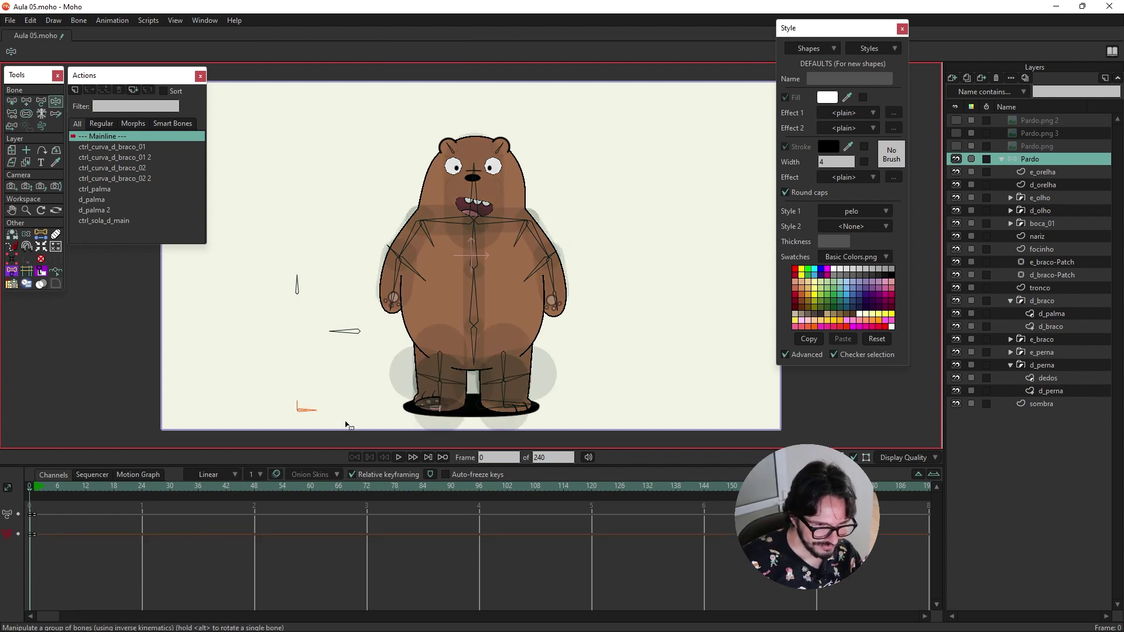
scroll(347, 426, up, 5)
scroll(410, 352, down, 2)
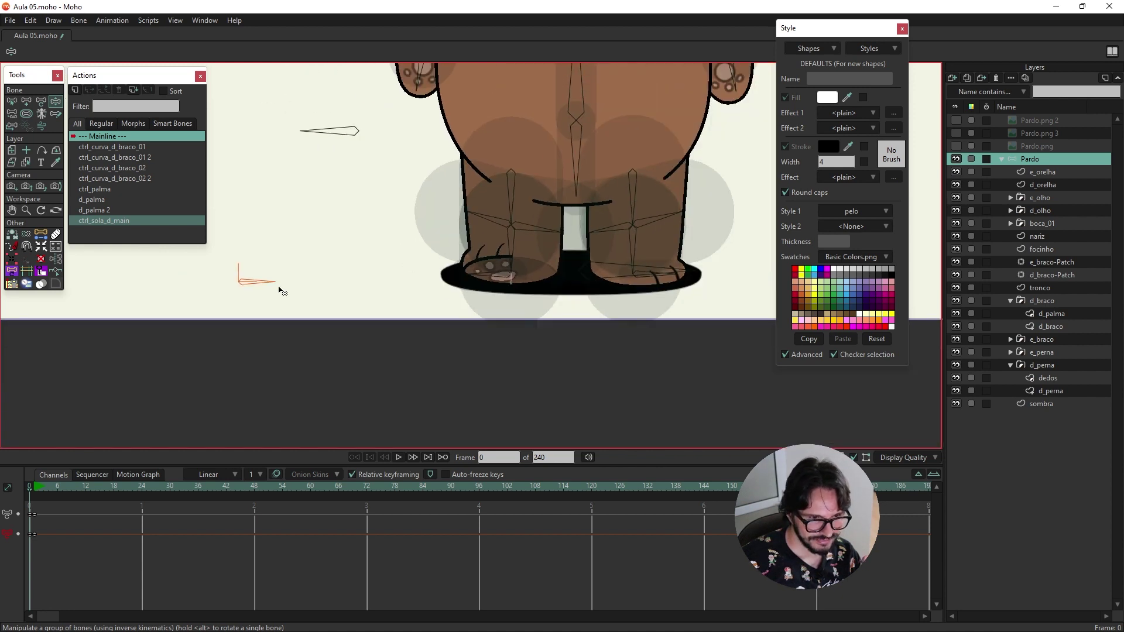
drag(280, 291, 296, 264)
Step: Compare the foot's rest and rotated poses, finishing with the test rotation undone
key(ctrl+z)
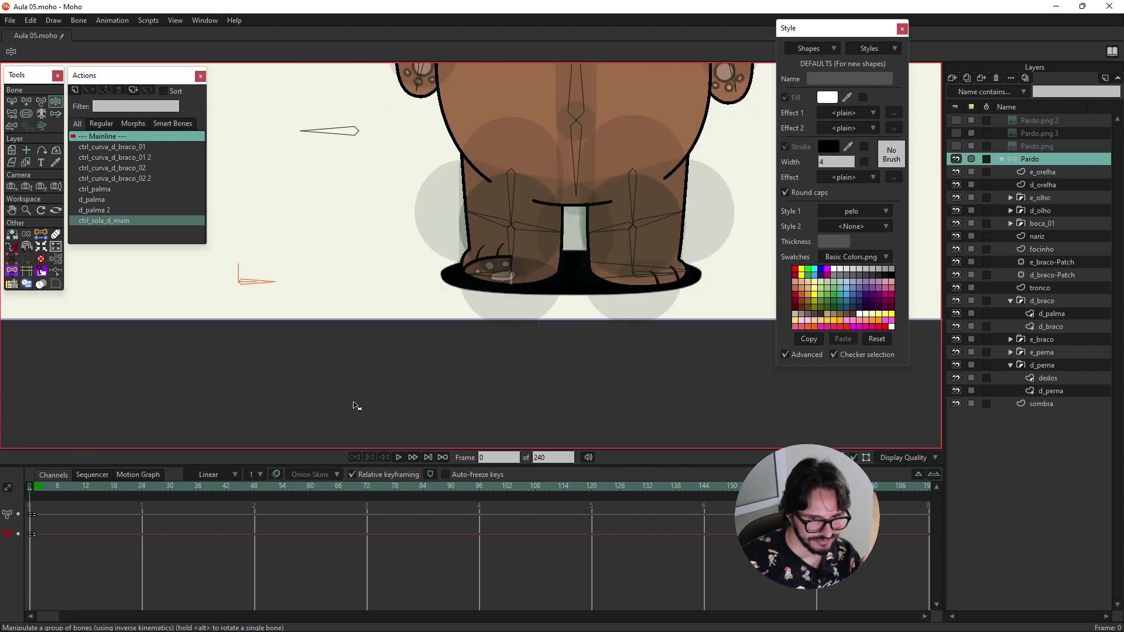
key(ctrl+shift+z)
key(ctrl+z)
key(ctrl+shift+z)
key(ctrl+z)
key(ctrl+shift+z)
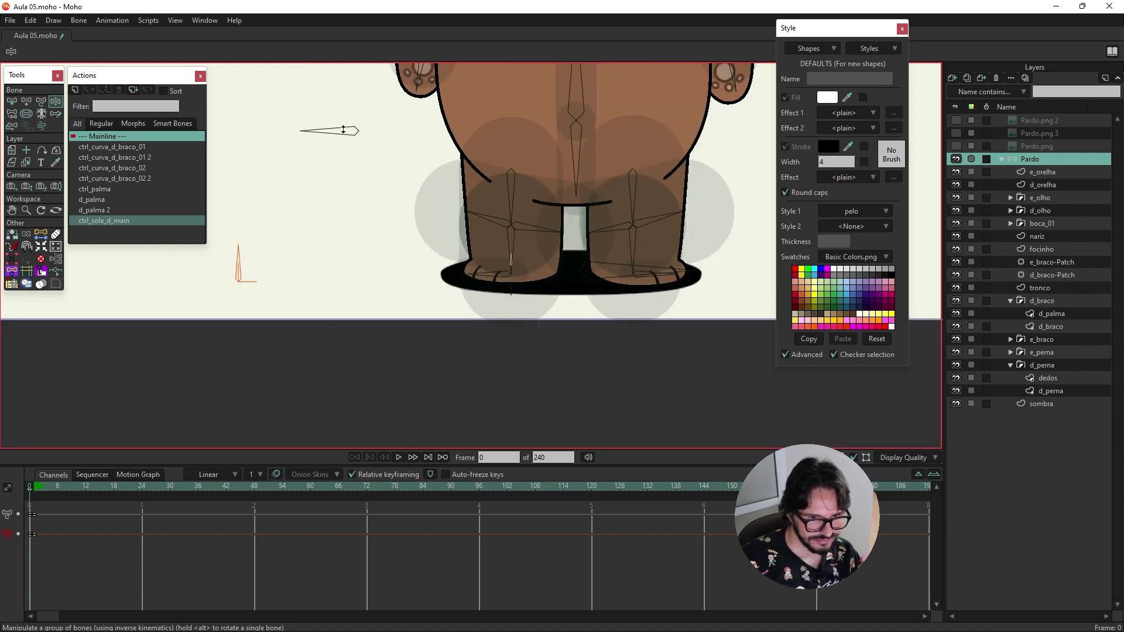
key(ctrl+z)
key(ctrl+shift+z)
key(ctrl+z)
key(ctrl+shift+z)
key(ctrl+z)
key(ctrl+shift+z)
key(ctrl+z)
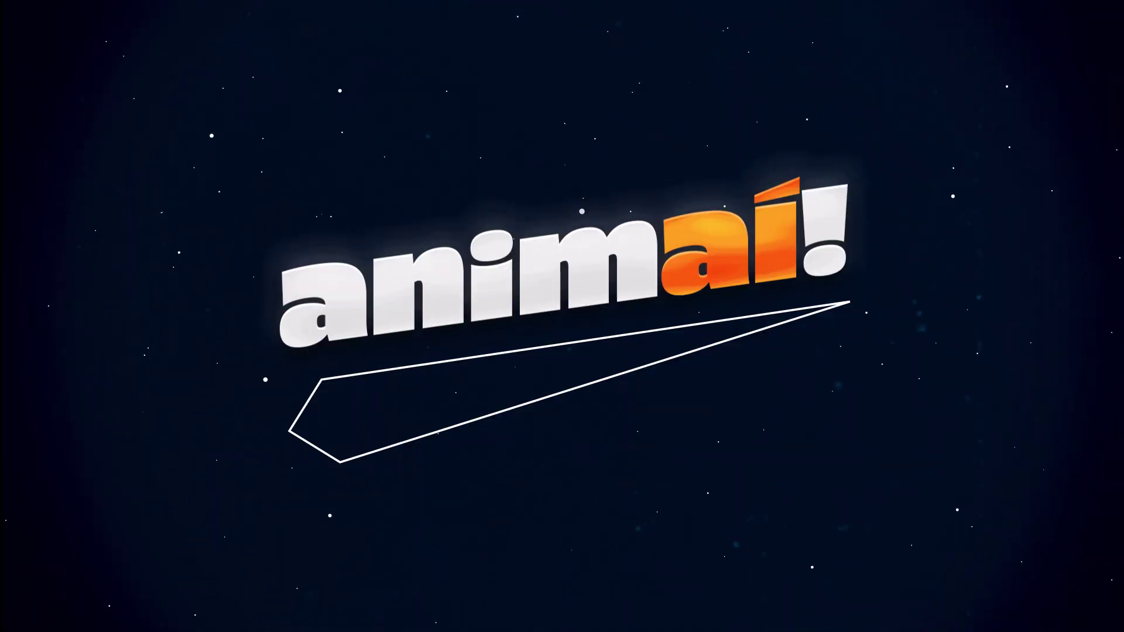